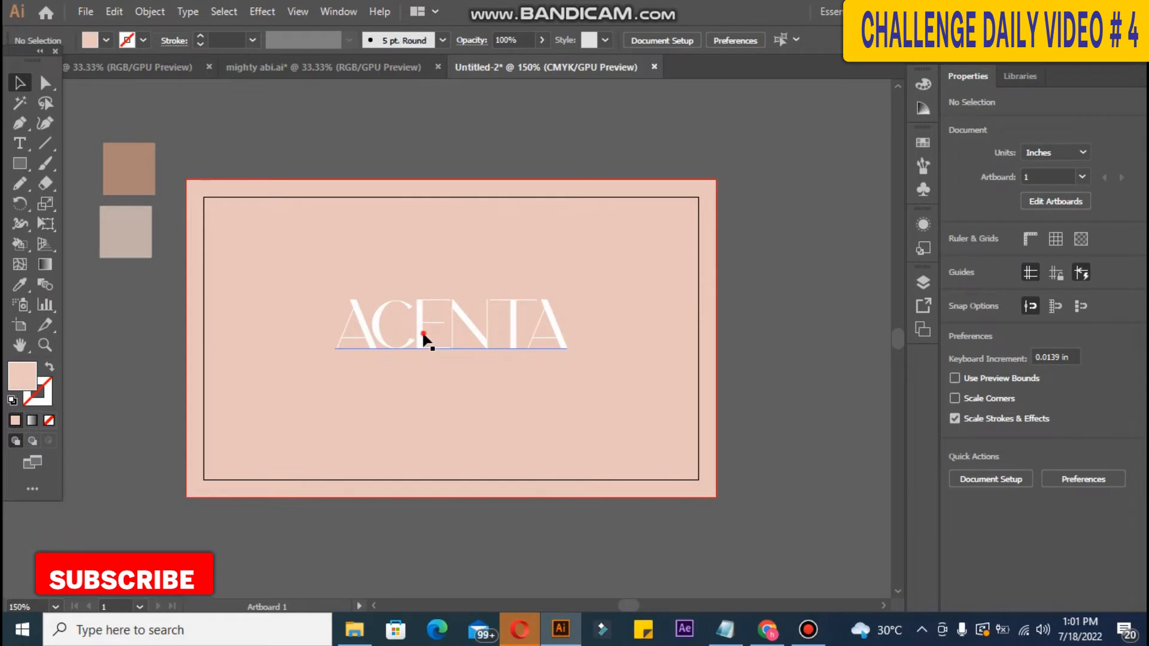
Step: Open the Glyphs panel with the ACENTA text selected
{"action": "left_click", "coordinate": [422, 331]}
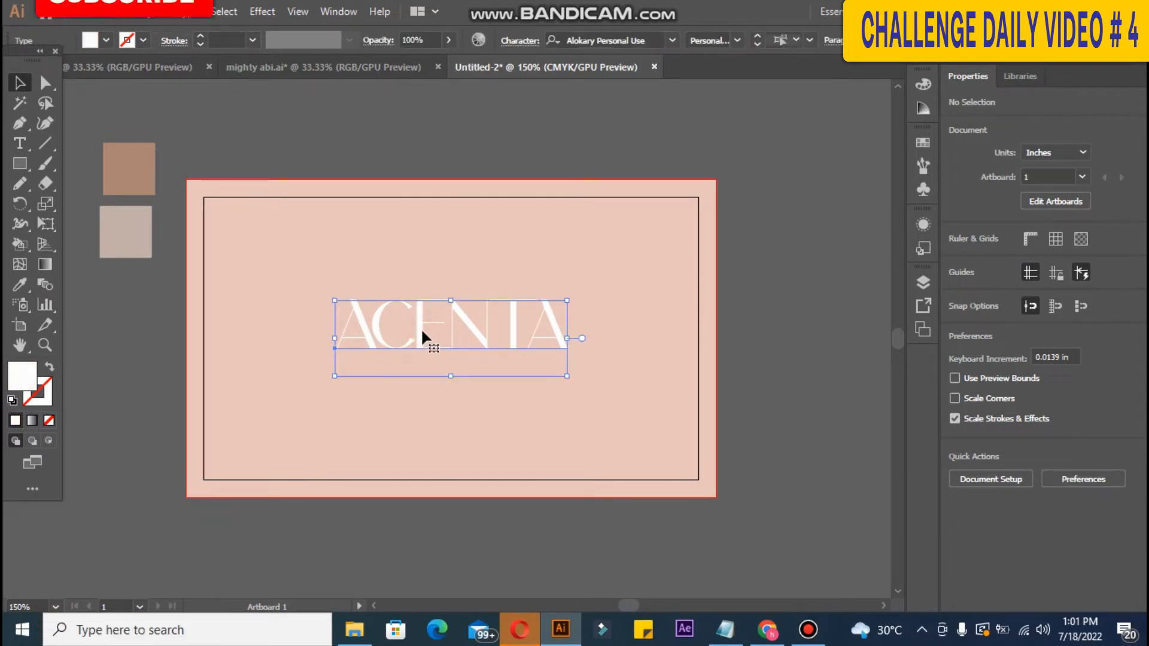
{"action": "left_click", "coordinate": [198, 11]}
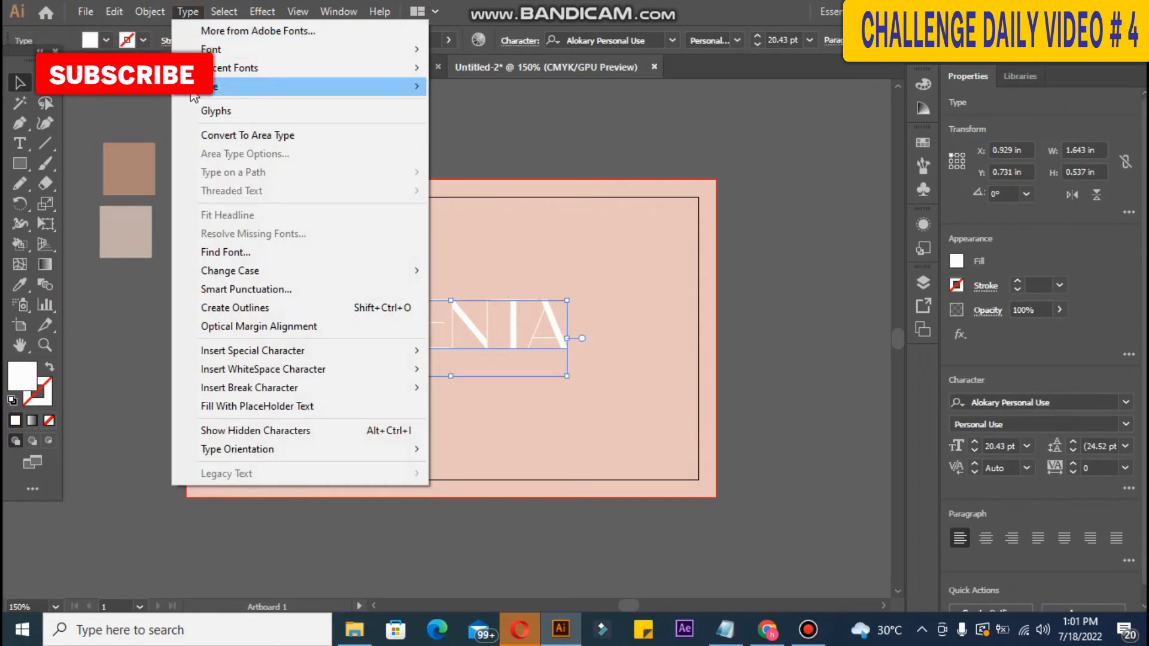
{"action": "left_click", "coordinate": [201, 112]}
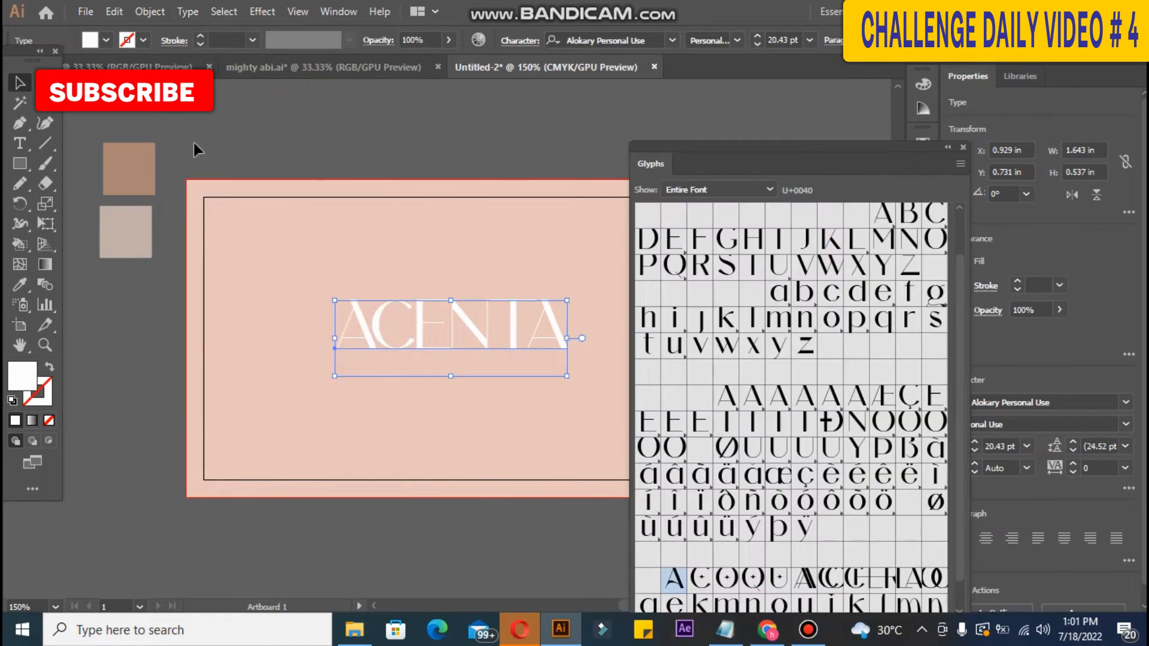
{"action": "scroll", "coordinate": [963, 300], "scroll_direction": "down", "scroll_amount": 1}
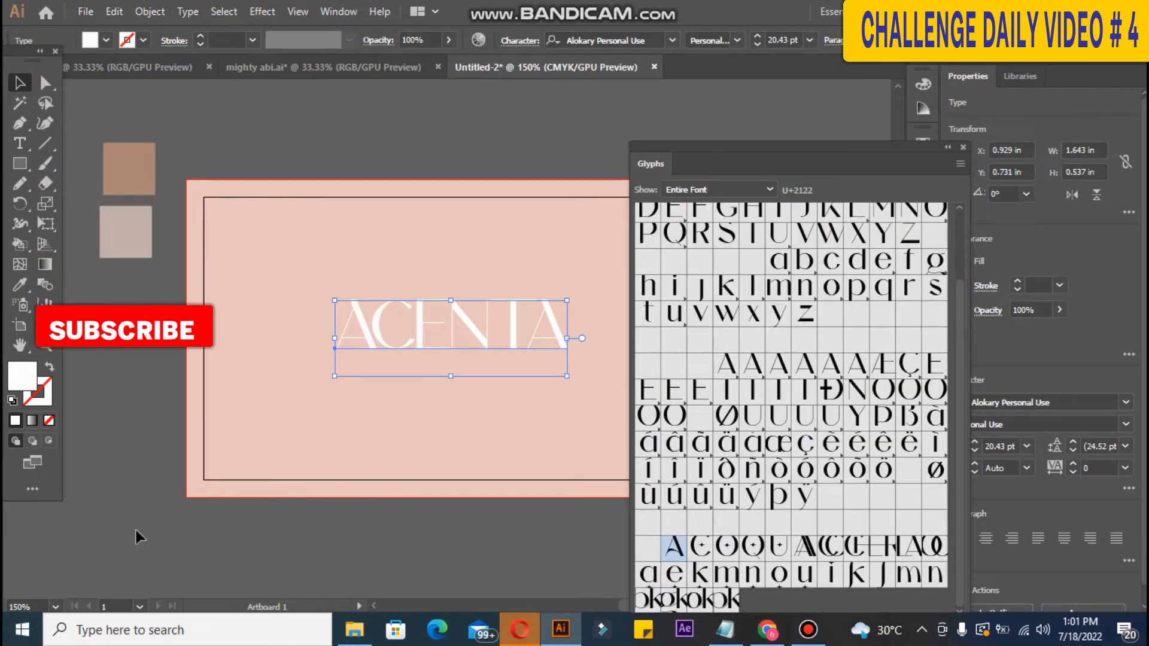
Step: Replace the first and final A of ACENTA with the curved alternate A glyph
{"action": "triple_click", "coordinate": [366, 330]}
{"action": "left_click", "coordinate": [367, 329]}
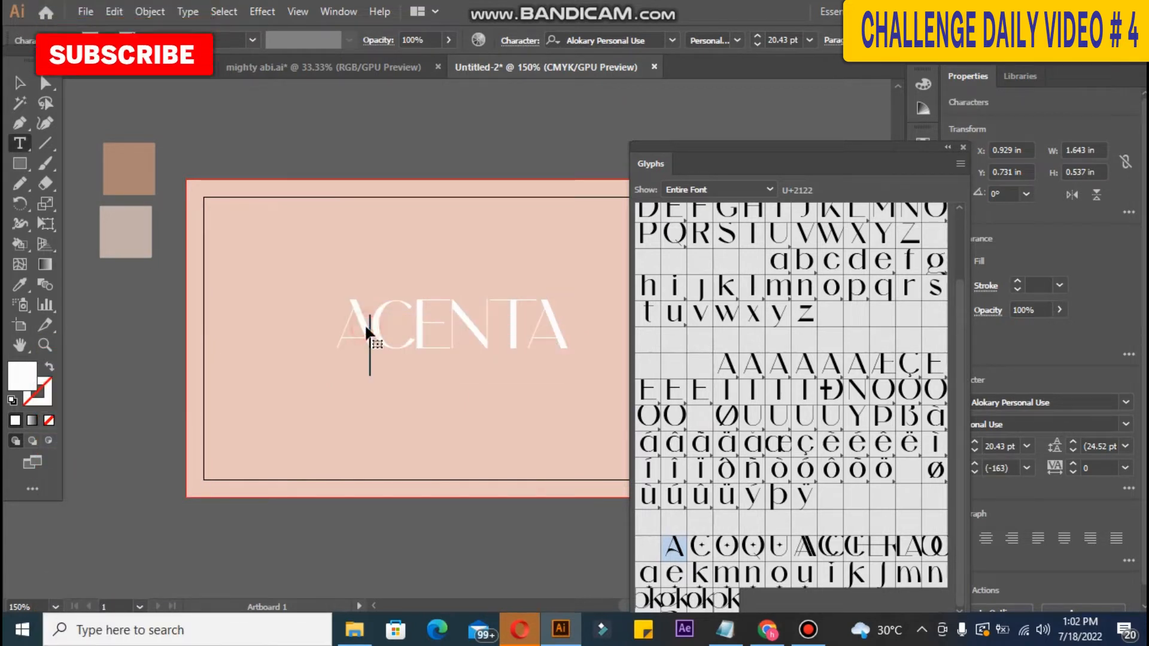
{"action": "left_click_drag", "start_coordinate": [367, 329], "coordinate": [349, 333]}
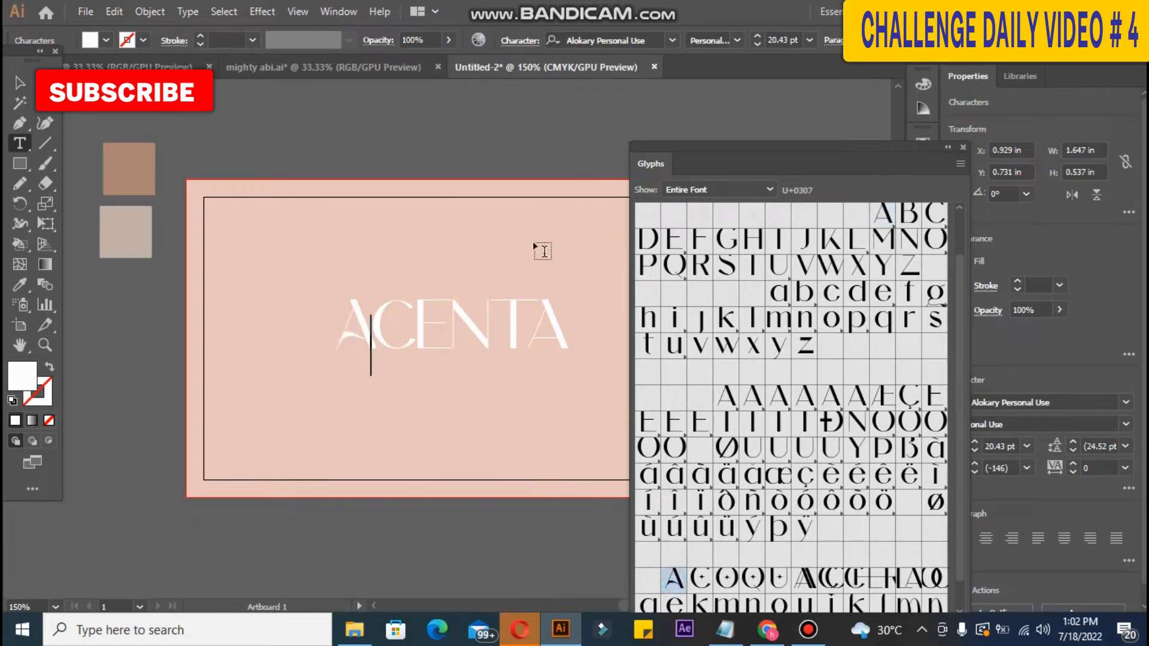
{"action": "double_click", "coordinate": [549, 332]}
{"action": "left_click", "coordinate": [562, 335]}
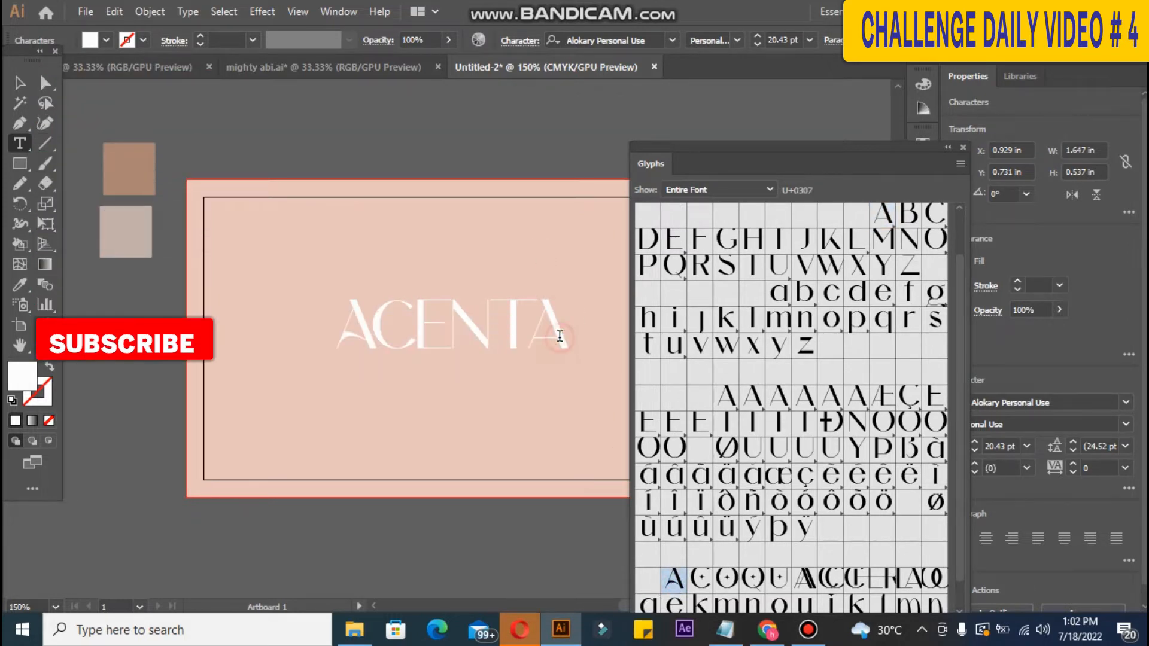
{"action": "left_click_drag", "start_coordinate": [562, 335], "coordinate": [525, 330]}
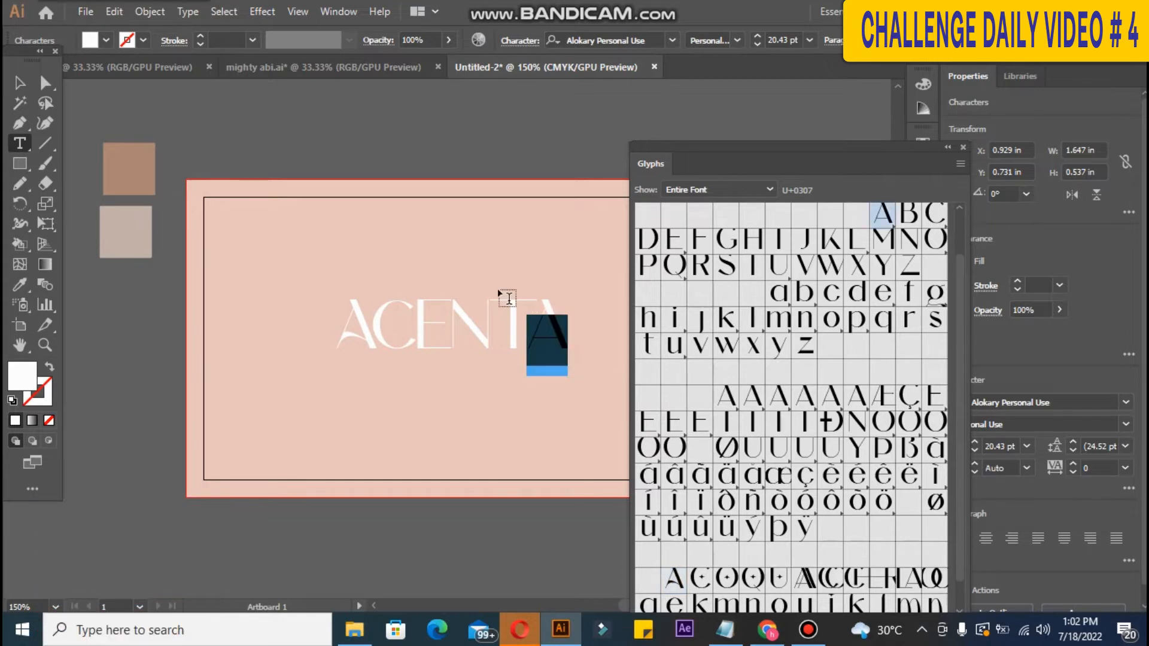
{"action": "left_click", "coordinate": [674, 578]}
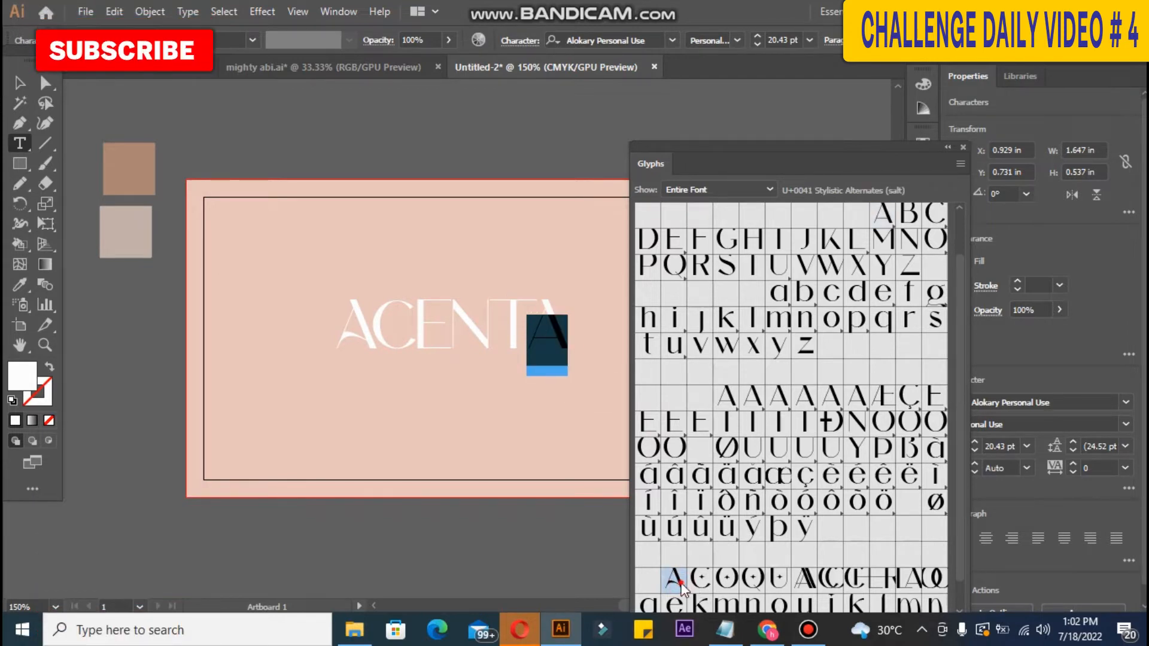
{"action": "double_click", "coordinate": [680, 583]}
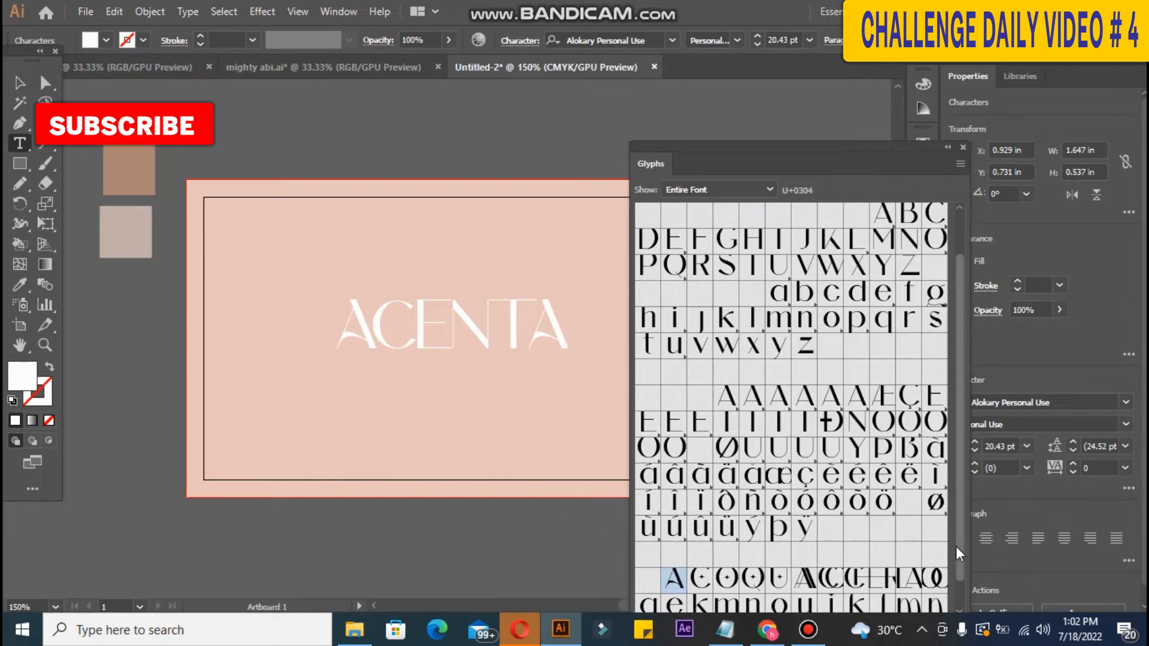
Step: Scroll through the Glyphs panel's alternate letterforms
{"action": "left_click", "coordinate": [961, 607]}
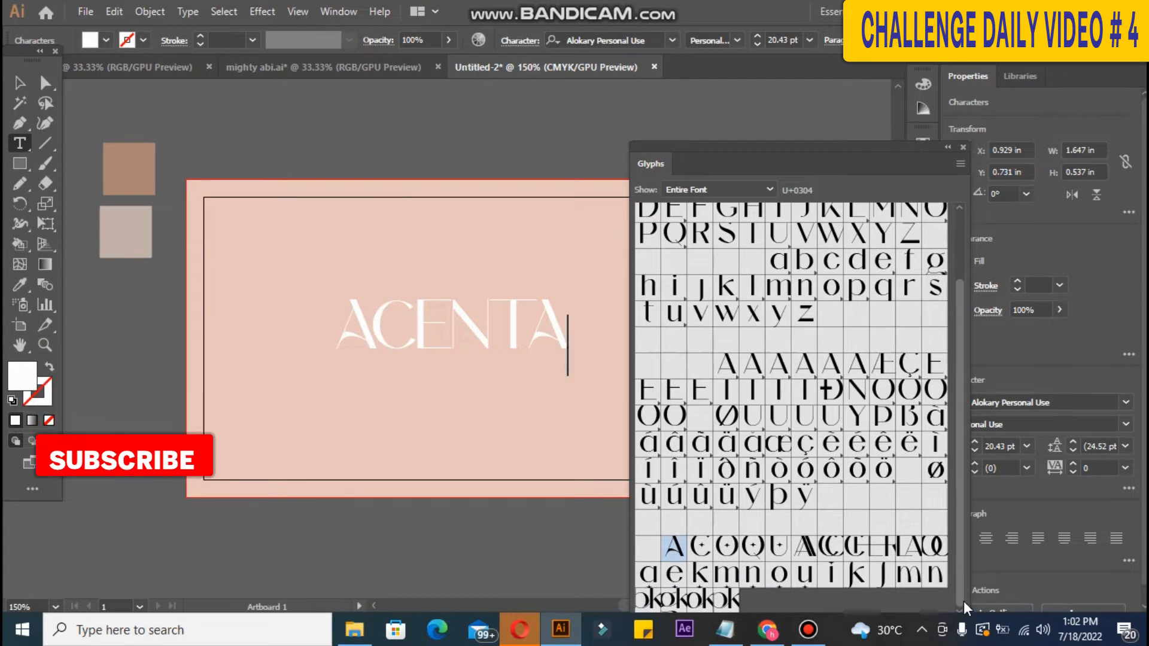
{"action": "scroll", "coordinate": [964, 567], "scroll_direction": "up", "scroll_amount": 1}
{"action": "left_click_drag", "start_coordinate": [963, 543], "coordinate": [973, 621]}
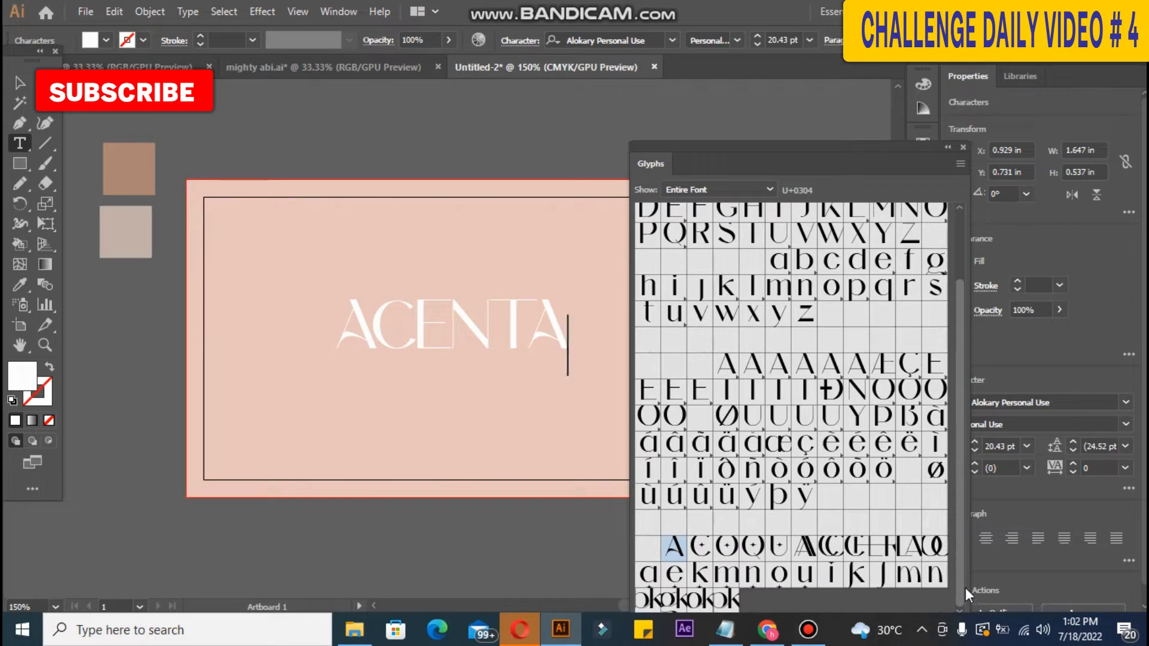
{"action": "left_click_drag", "start_coordinate": [964, 575], "coordinate": [967, 466]}
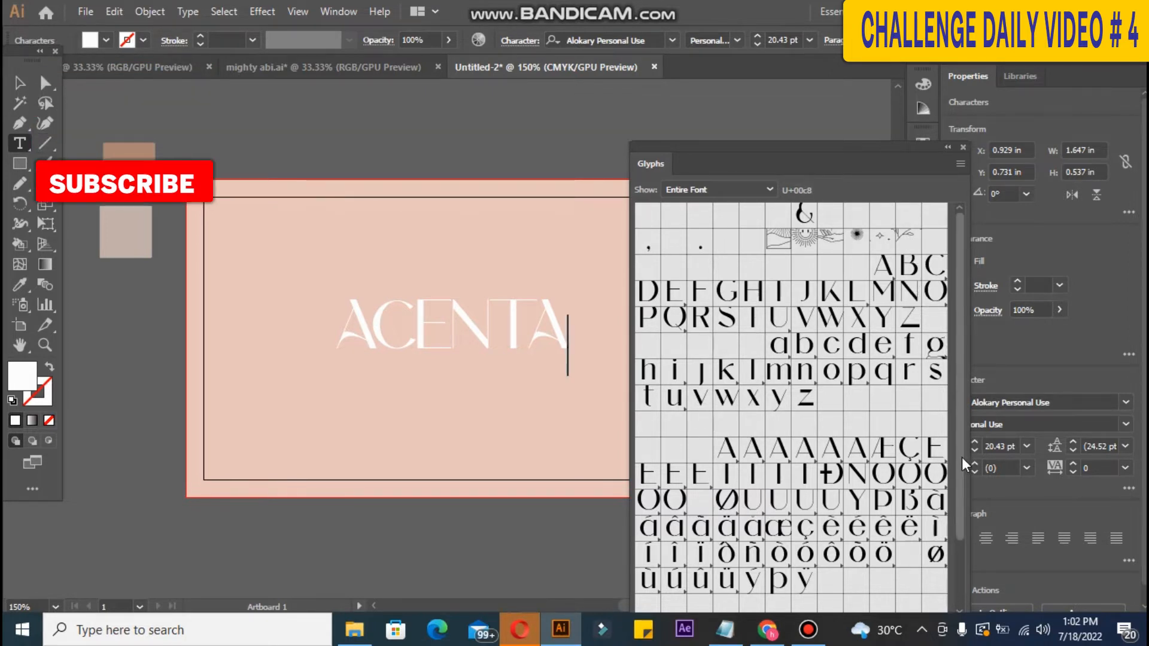
{"action": "left_click_drag", "start_coordinate": [960, 457], "coordinate": [964, 551]}
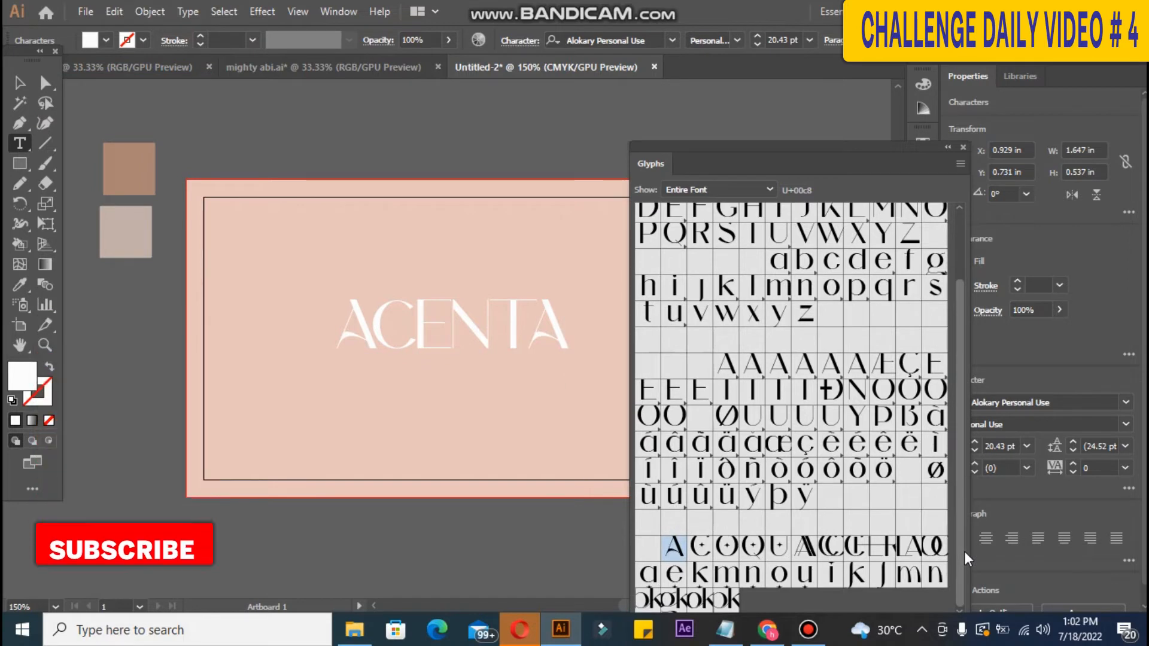
{"action": "left_click_drag", "start_coordinate": [964, 551], "coordinate": [953, 239]}
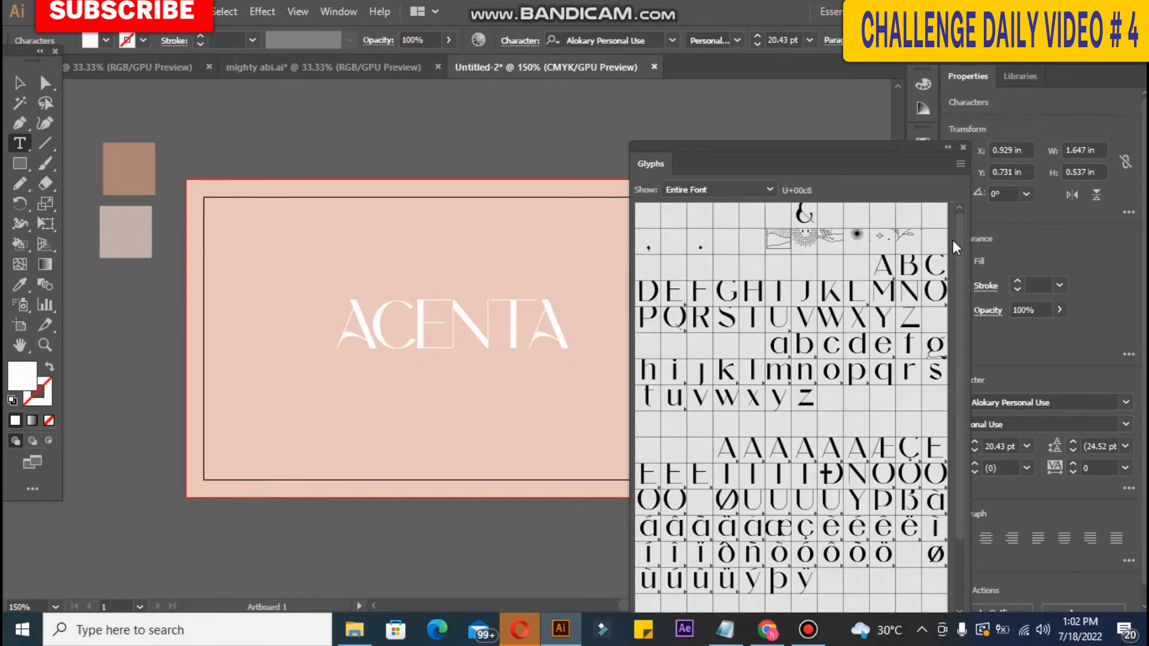
Step: Close the Glyphs panel and erase the ends of the outlined E's bottom and middle arms
{"action": "left_click", "coordinate": [962, 146]}
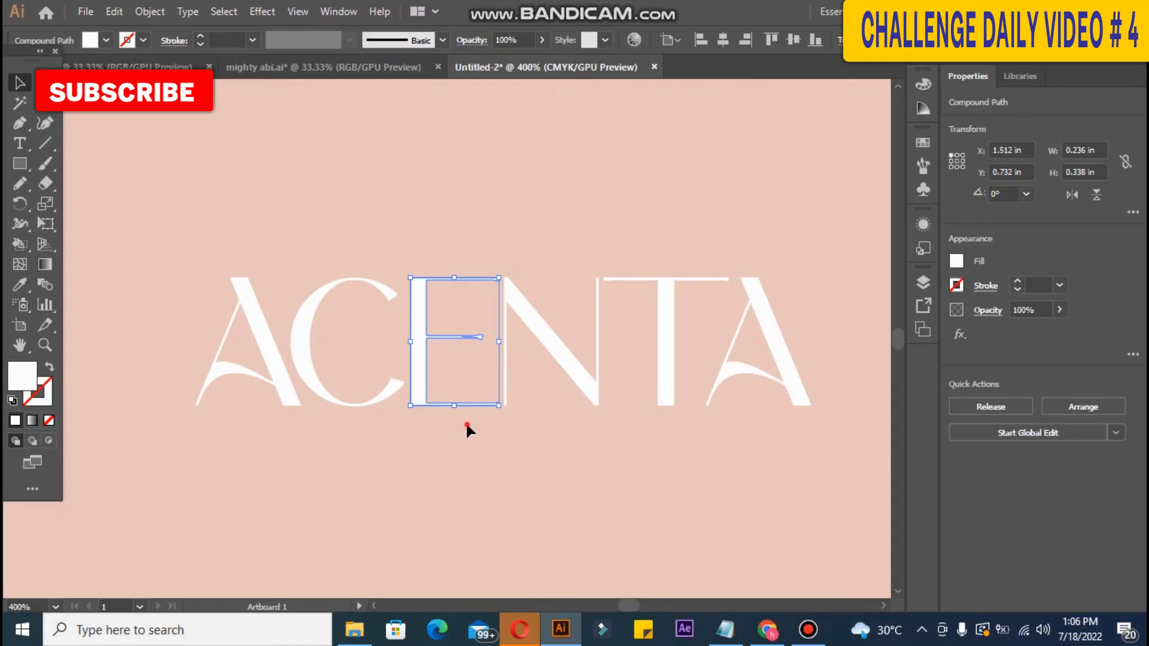
{"action": "left_click", "coordinate": [465, 421]}
{"action": "left_click", "coordinate": [486, 404]}
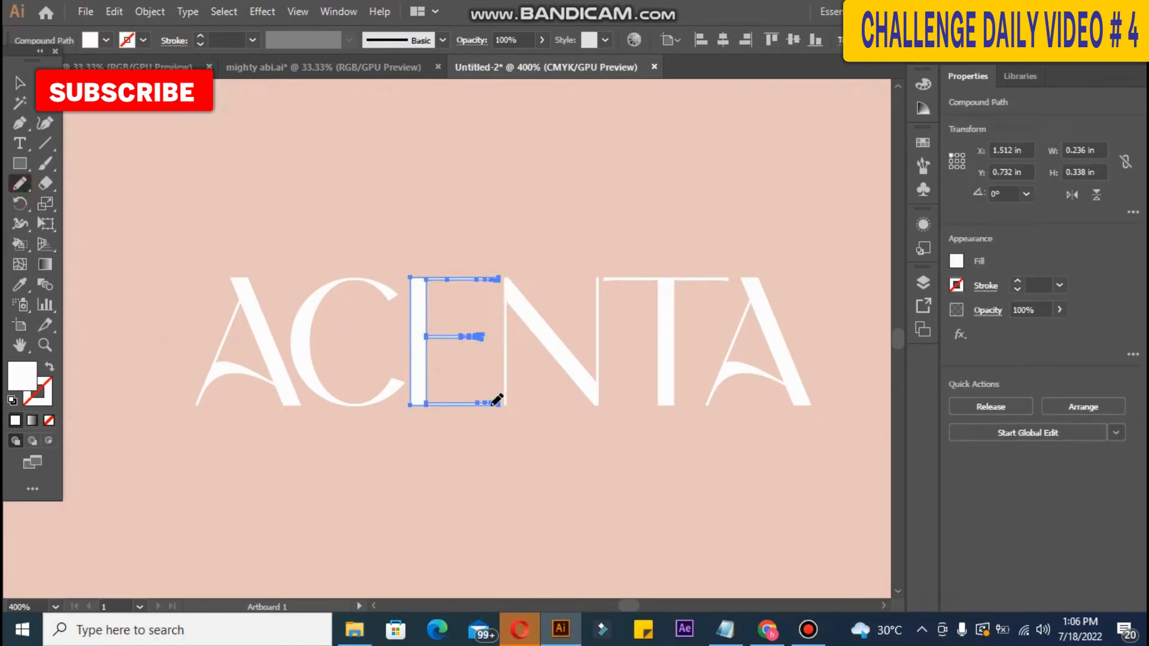
{"action": "left_click", "coordinate": [45, 183]}
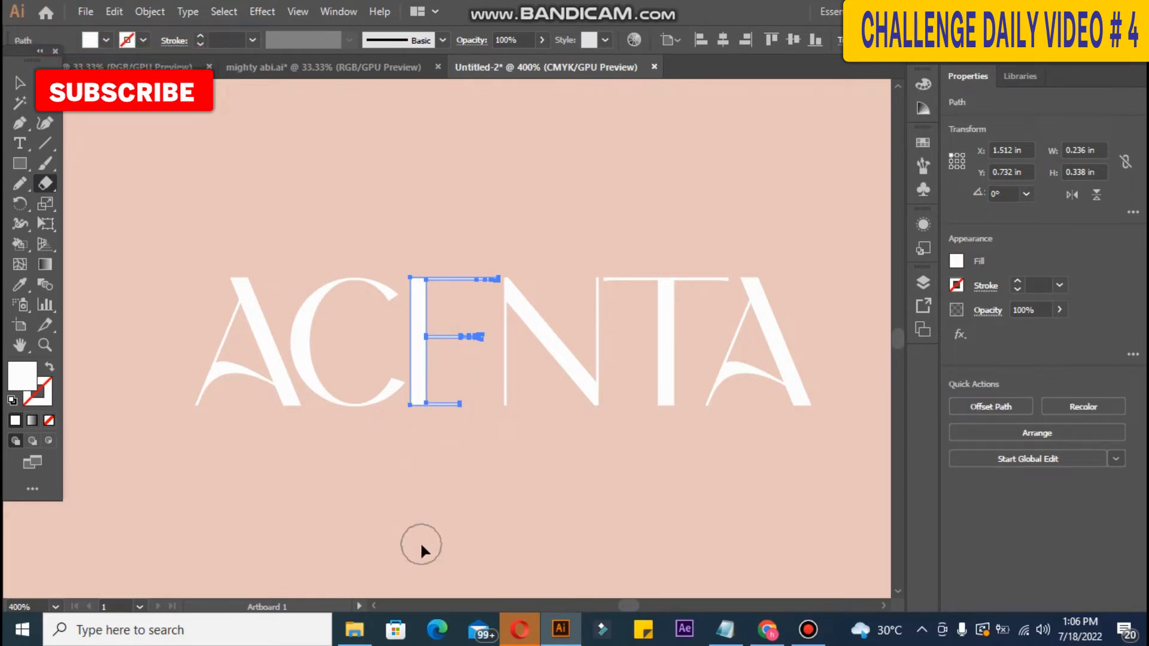
{"action": "key", "text": "ctrl+z"}
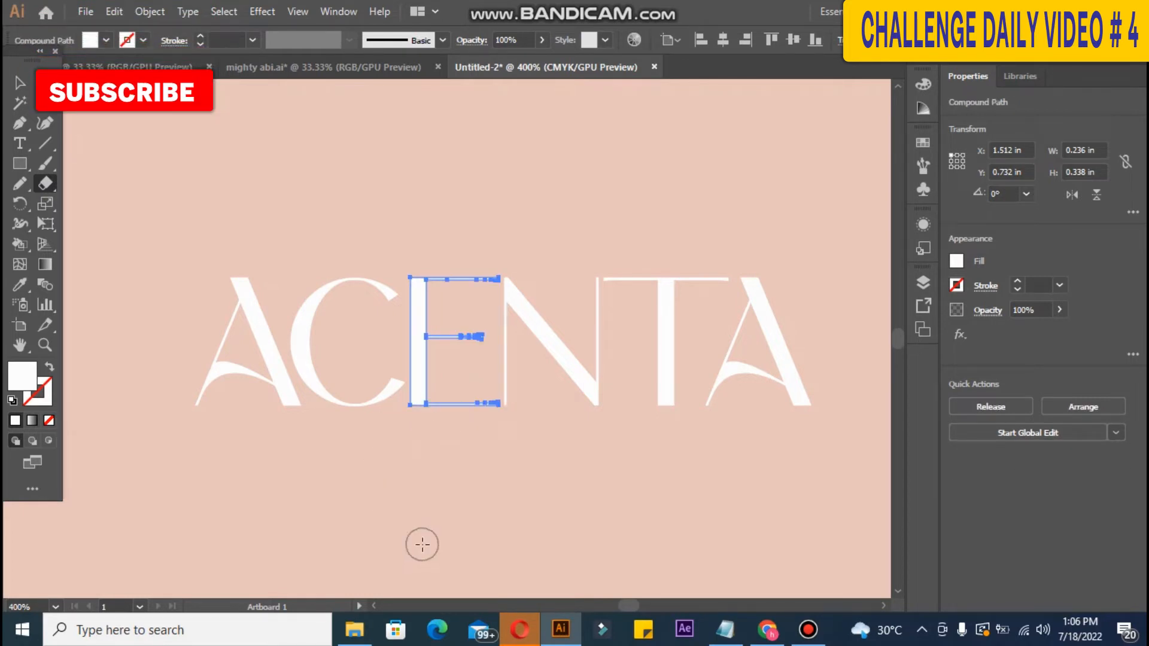
{"action": "left_click", "coordinate": [489, 405]}
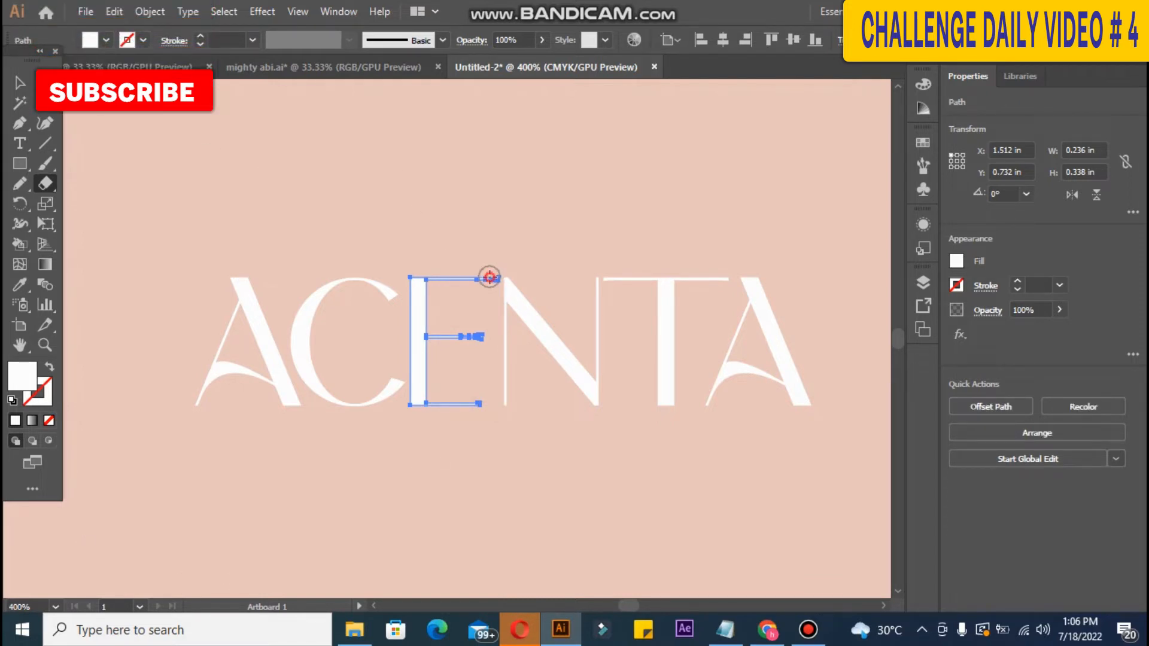
{"action": "left_click", "coordinate": [479, 339]}
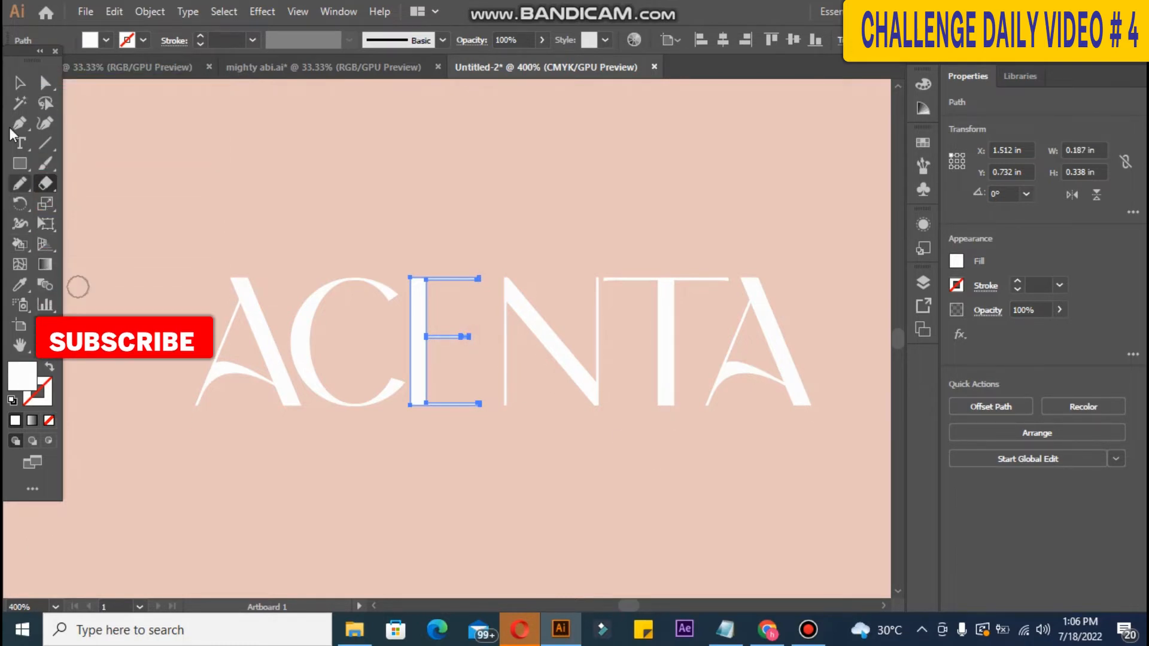
{"action": "left_click", "coordinate": [467, 336]}
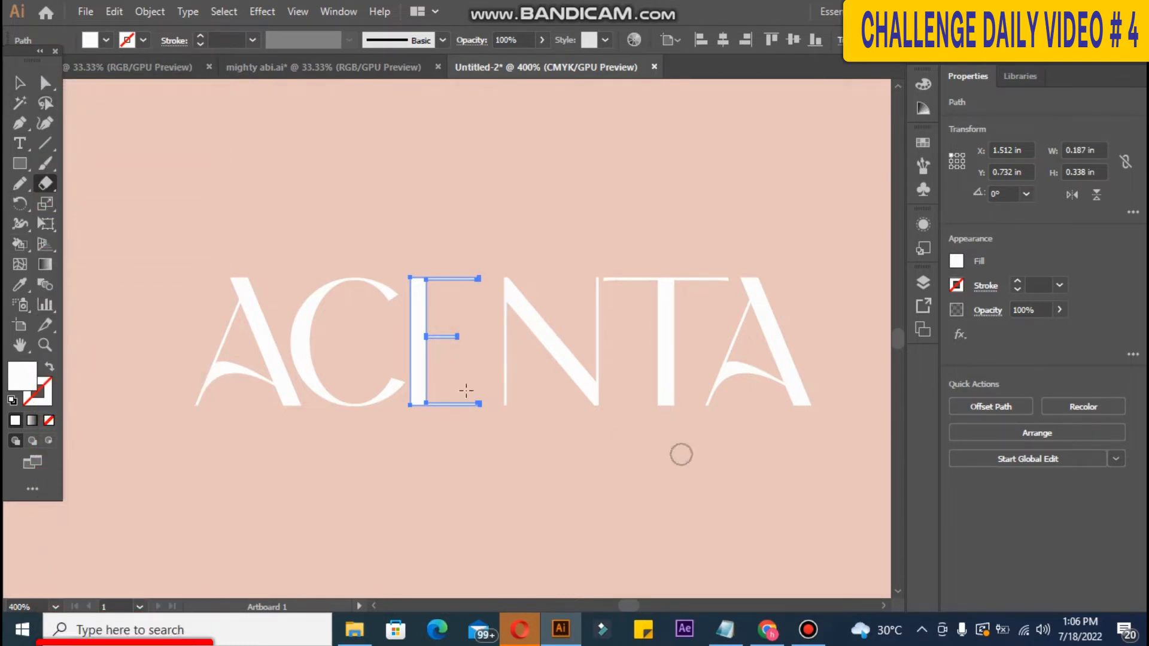
{"action": "key", "text": "ctrl+plus"}
{"action": "left_click", "coordinate": [20, 183]}
{"action": "left_click", "coordinate": [45, 82]}
Step: Nudge the E's bottom-right anchor to shape the end of the bottom arm
{"action": "left_click", "coordinate": [499, 428]}
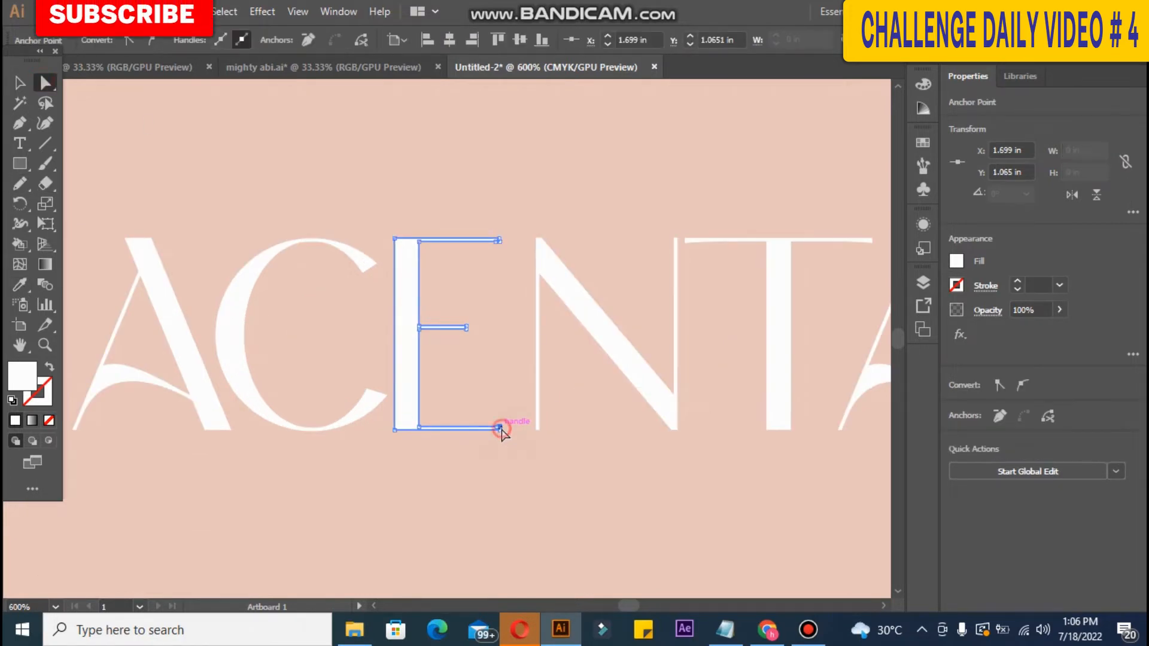
{"action": "left_click_drag", "start_coordinate": [502, 428], "coordinate": [506, 430]}
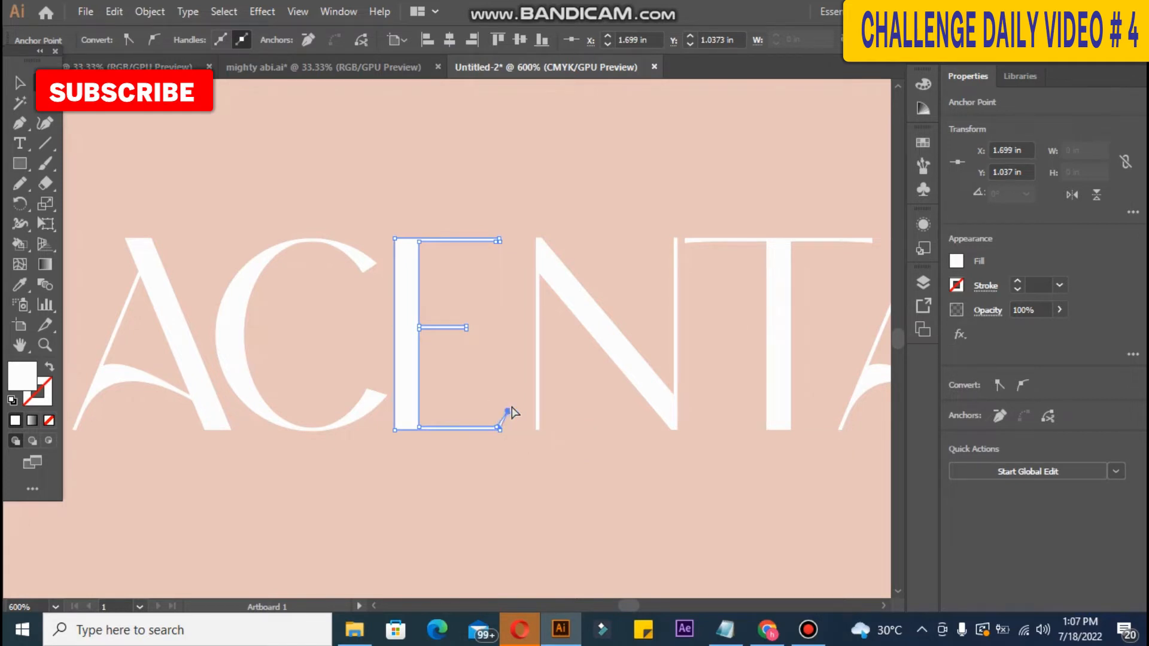
{"action": "left_click_drag", "start_coordinate": [510, 410], "coordinate": [512, 411]}
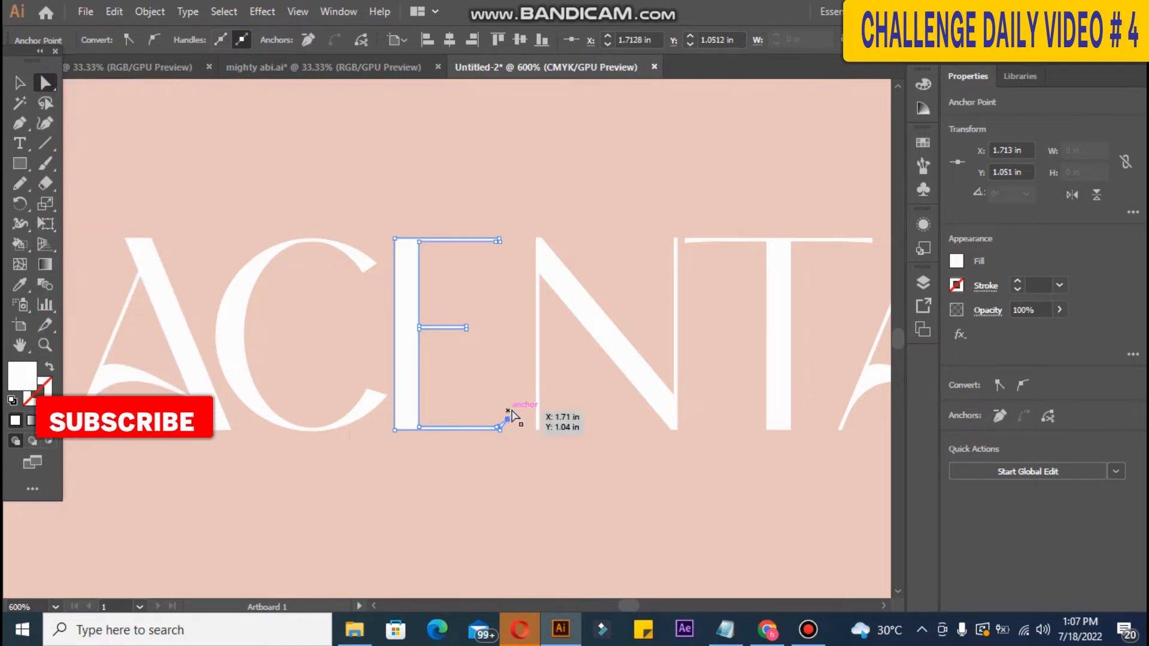
{"action": "key", "text": "Left"}
{"action": "key", "text": "Up"}
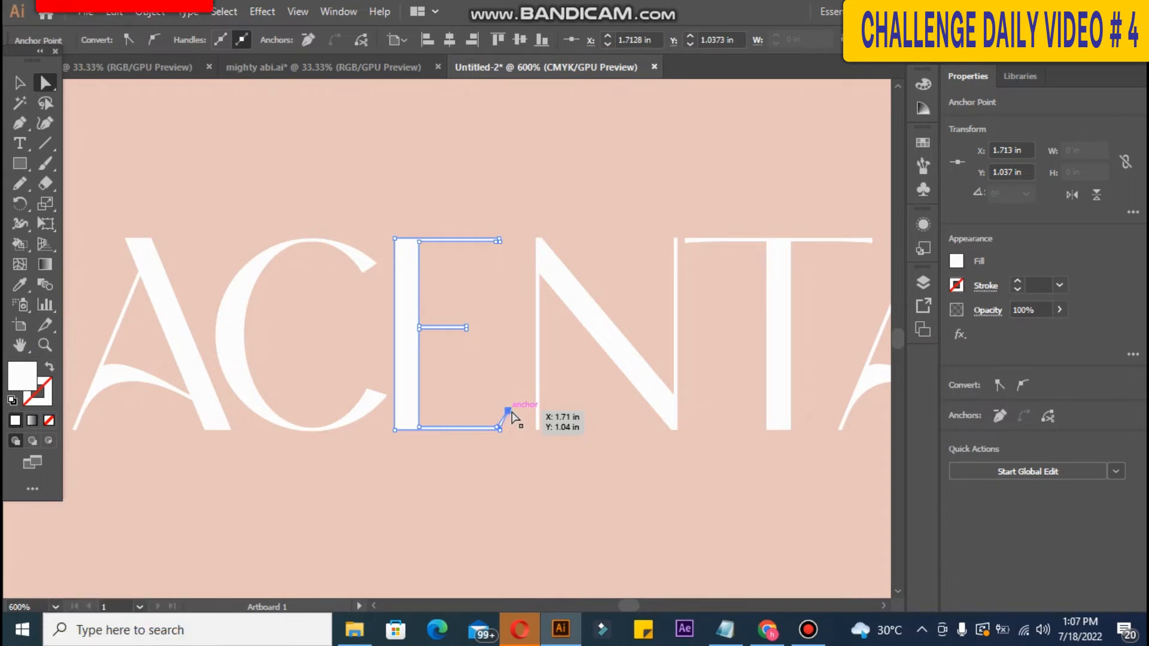
{"action": "left_click_drag", "start_coordinate": [501, 431], "coordinate": [502, 431]}
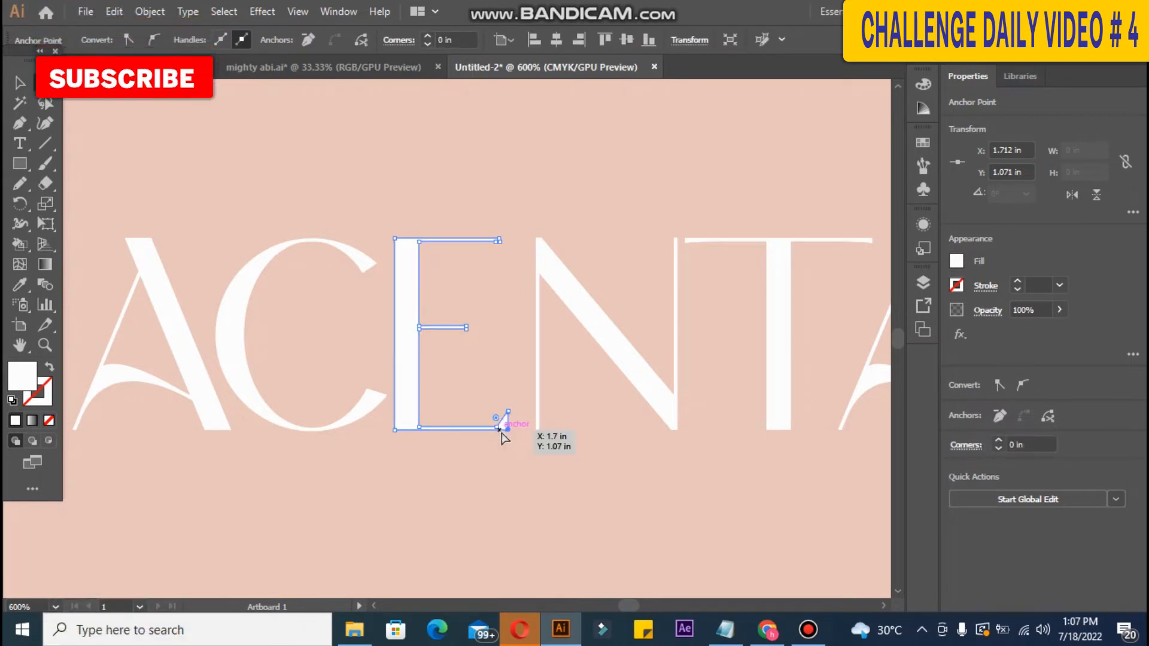
{"action": "left_click", "coordinate": [504, 458]}
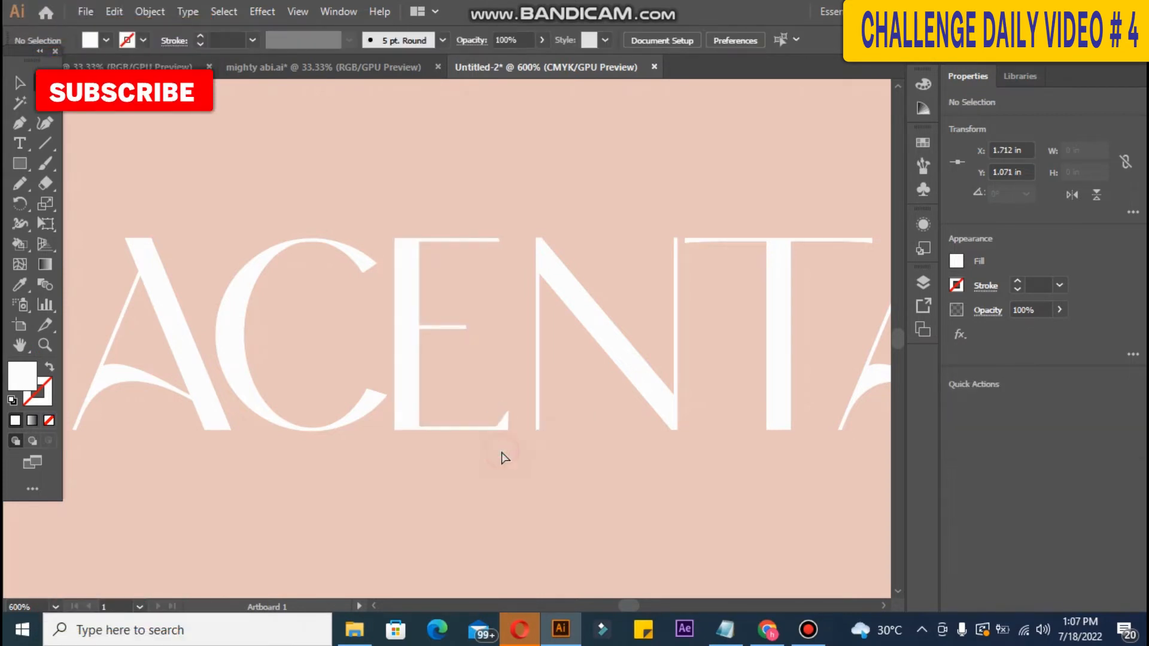
Step: Adjust the E's top-right corner point, undoing the slant to keep the top flat
{"action": "left_click", "coordinate": [493, 239]}
{"action": "left_click", "coordinate": [501, 242]}
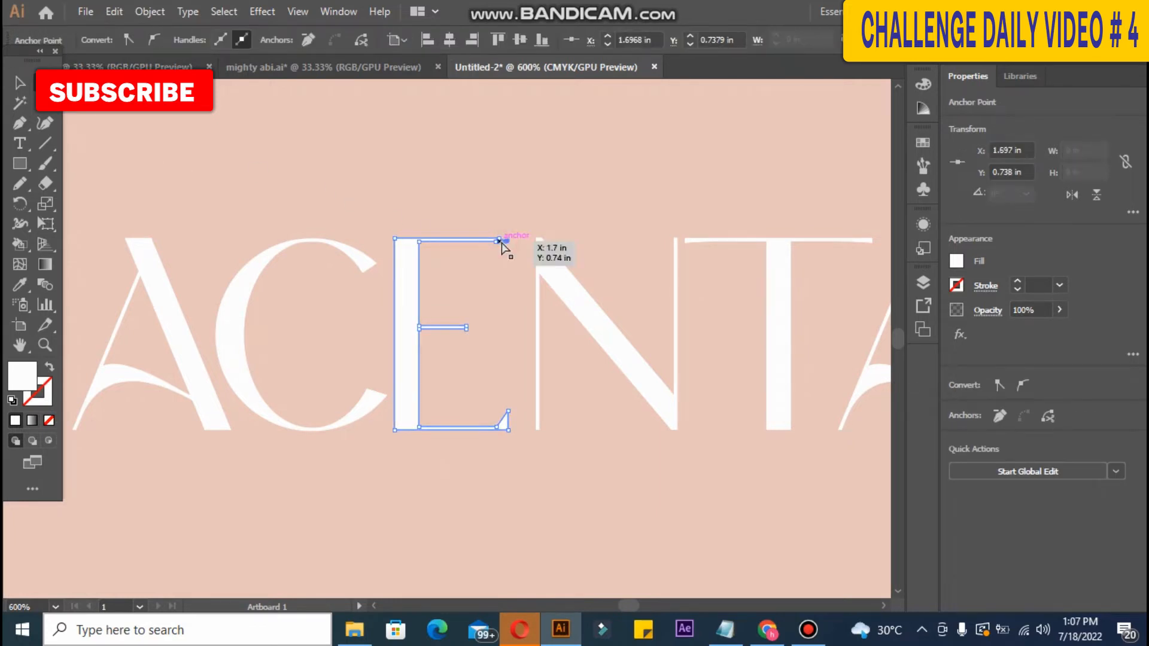
{"action": "key", "text": "Down"}
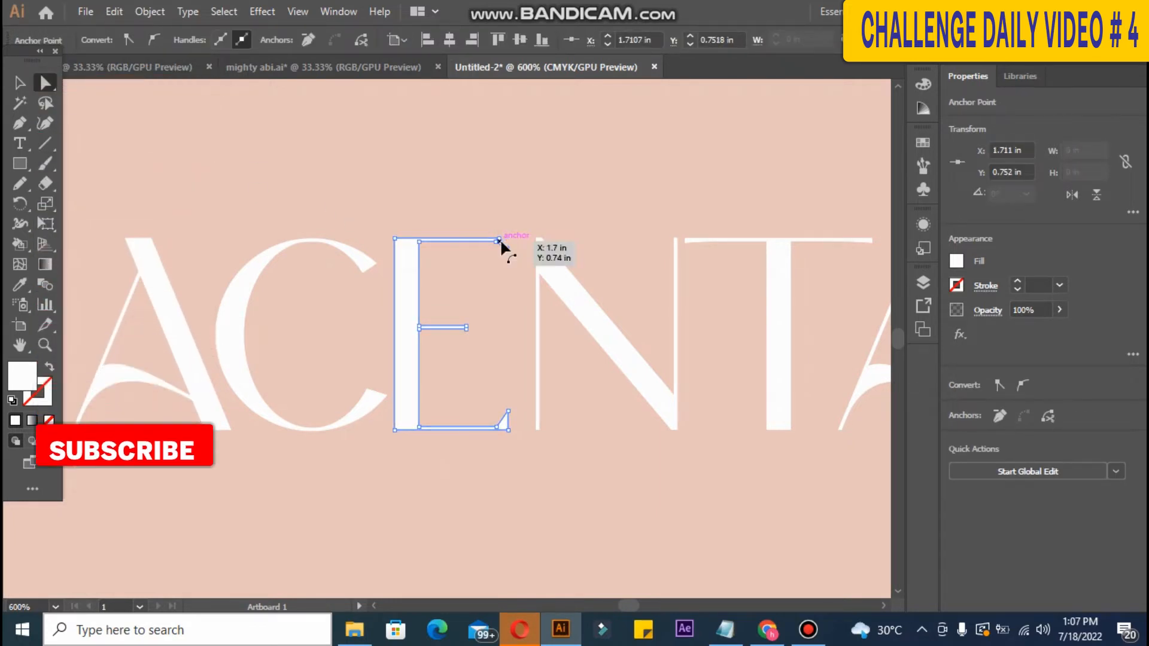
{"action": "key", "text": "Left"}
{"action": "key", "text": "Down"}
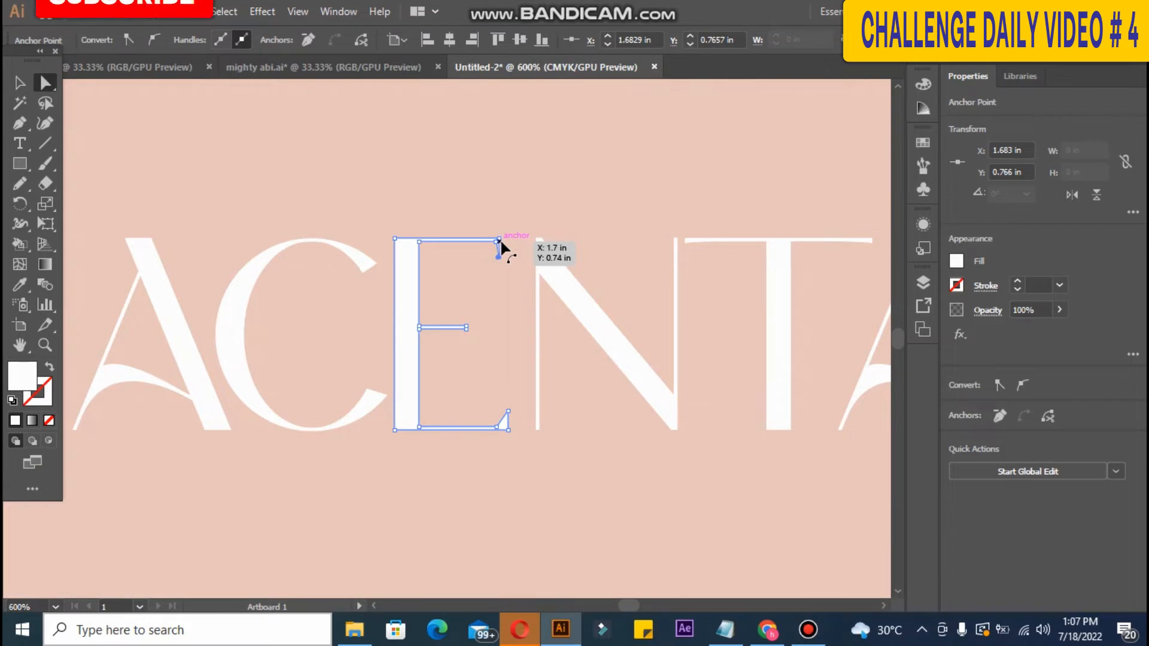
{"action": "key", "text": "Right"}
{"action": "key", "text": "Right"}
{"action": "key", "text": "Right"}
{"action": "key", "text": "Right"}
{"action": "key", "text": "ctrl+z"}
{"action": "key", "text": "ctrl+z"}
{"action": "key", "text": "ctrl+z"}
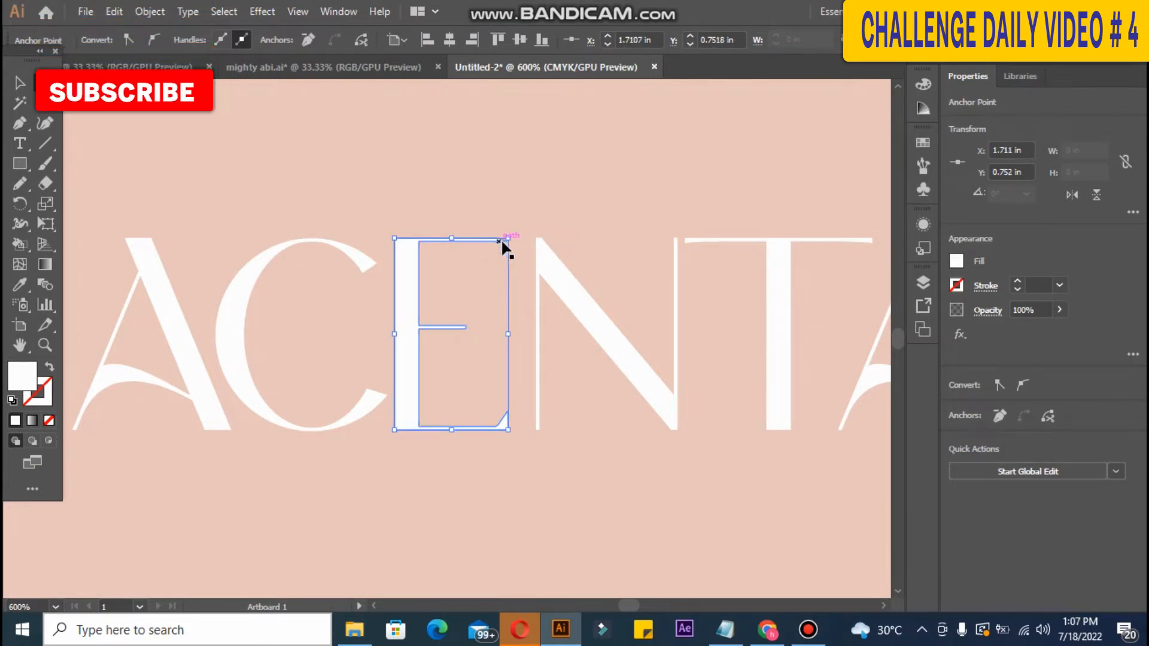
{"action": "key", "text": "ctrl+z"}
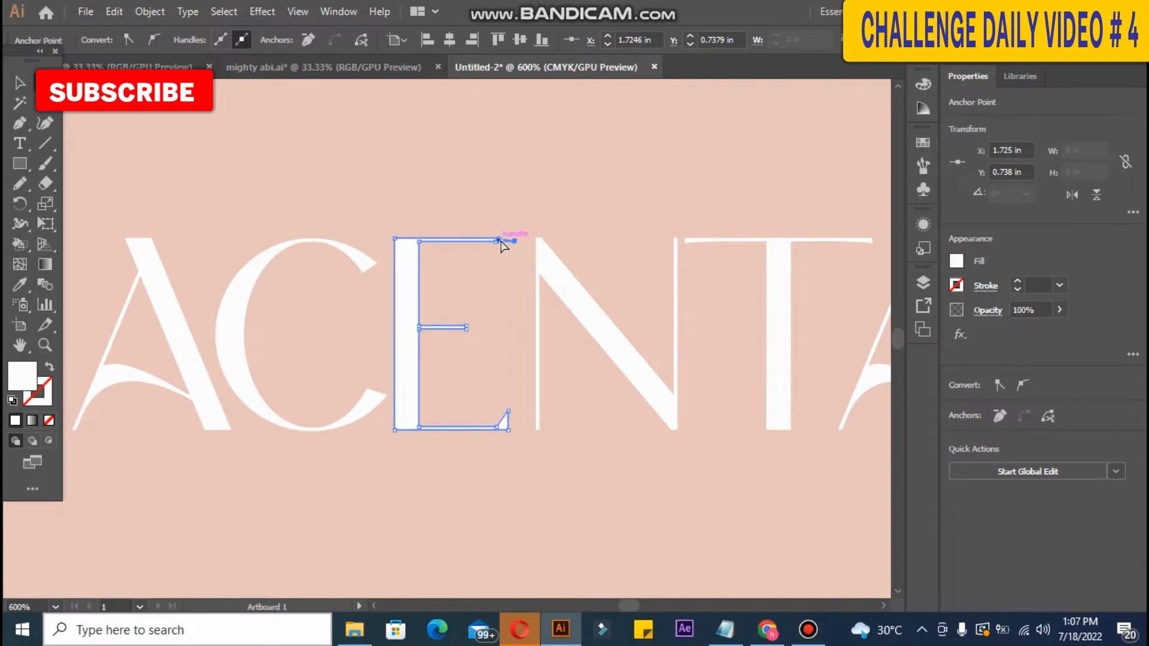
{"action": "left_click", "coordinate": [499, 239]}
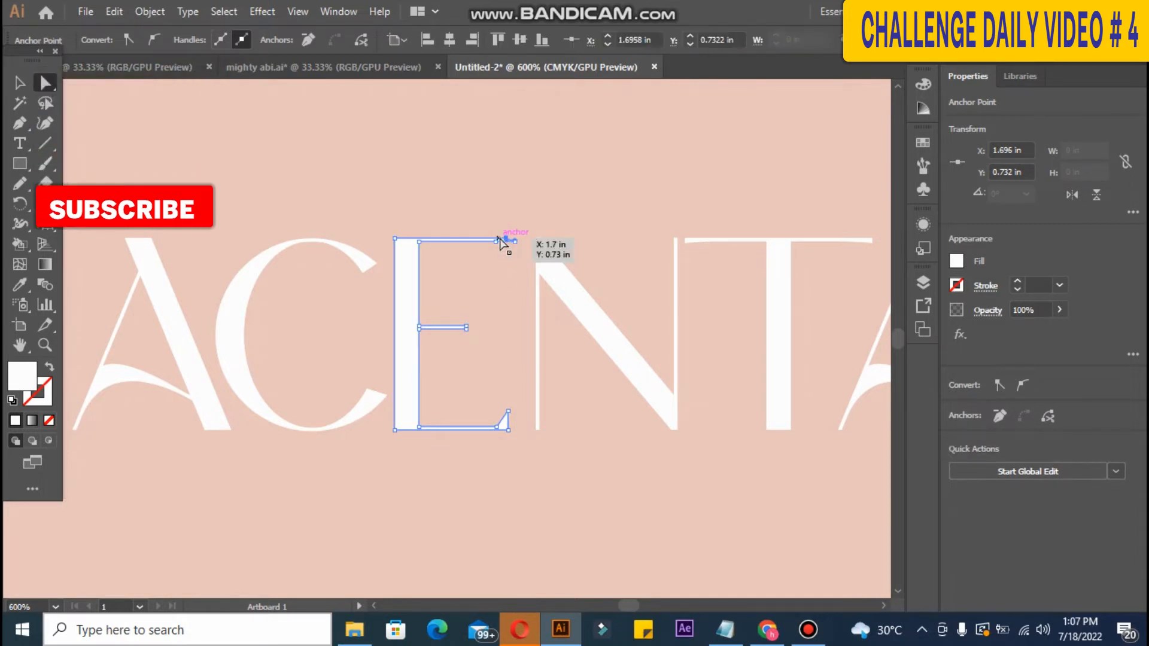
{"action": "key", "text": "Right"}
{"action": "key", "text": "Right"}
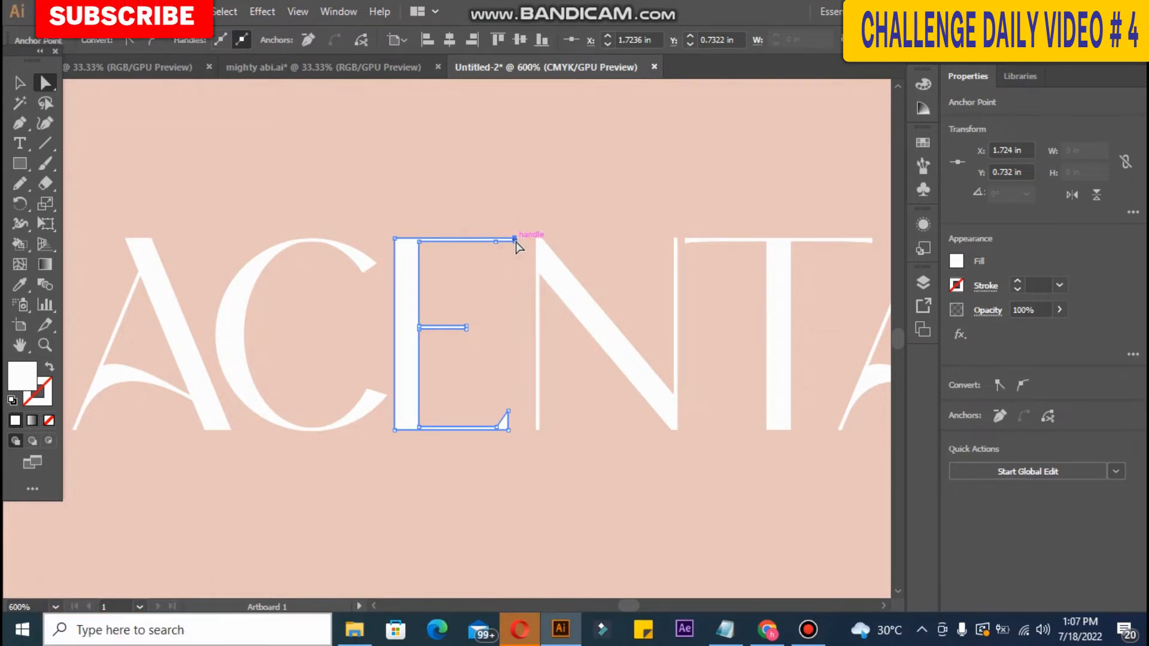
{"action": "left_click_drag", "start_coordinate": [516, 242], "coordinate": [516, 261]}
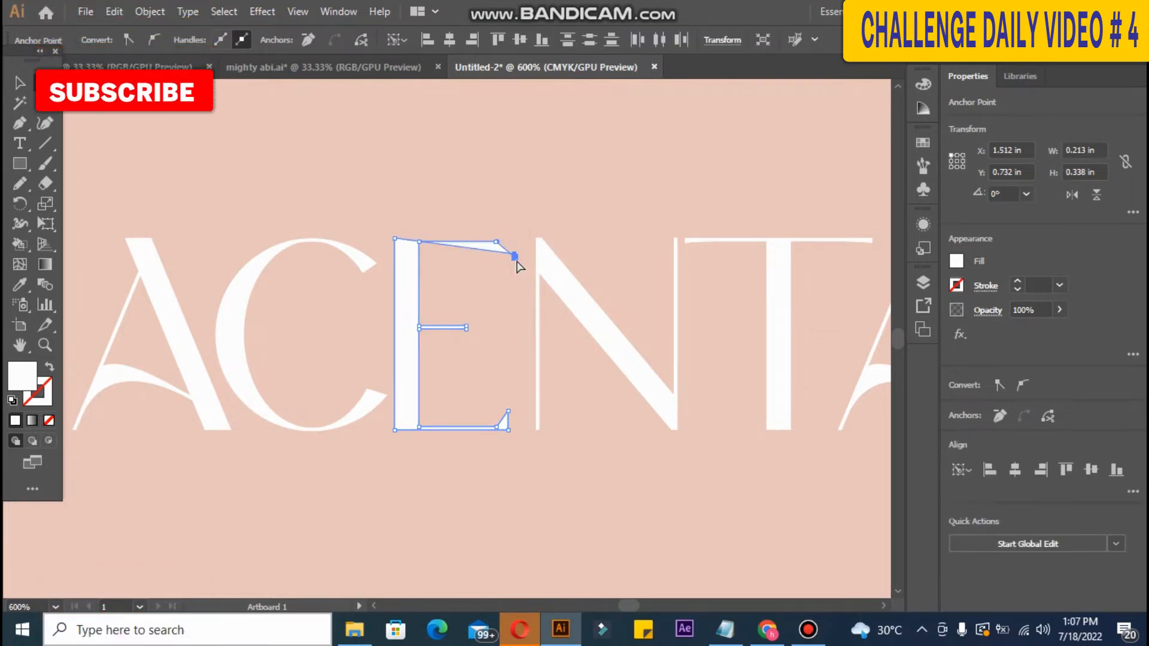
{"action": "key", "text": "ctrl+z"}
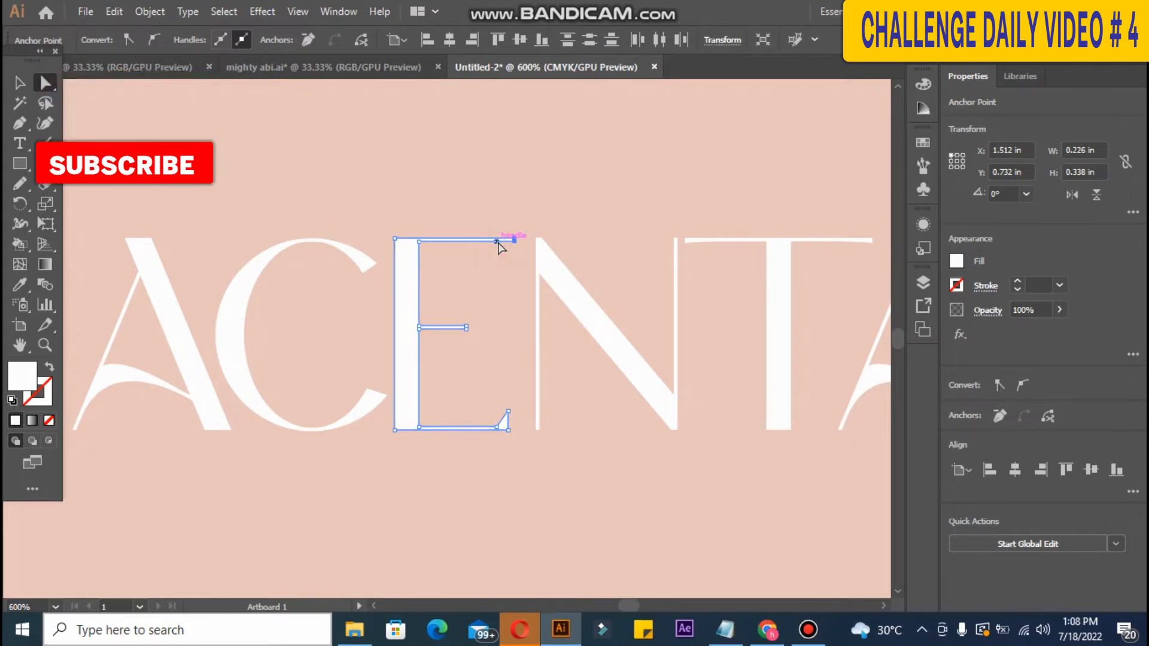
Step: Fine-tune the top-right corner once more, then zoom out to the whole card
{"action": "left_click", "coordinate": [512, 254]}
{"action": "left_click", "coordinate": [507, 240]}
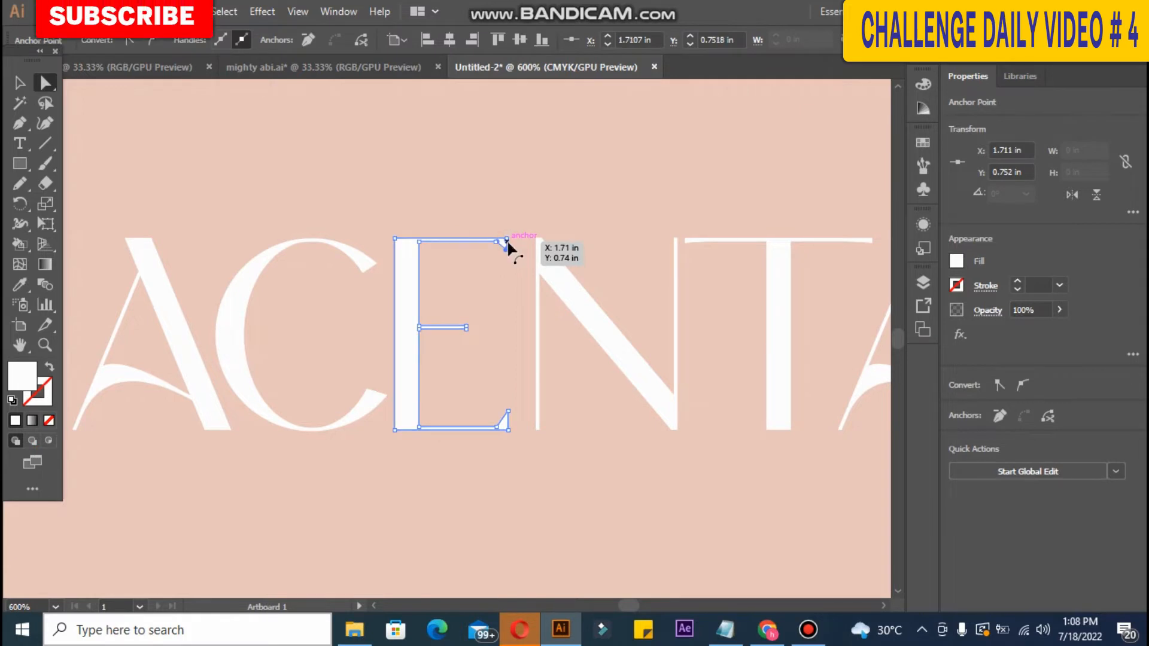
{"action": "key", "text": "Down"}
{"action": "key", "text": "Up"}
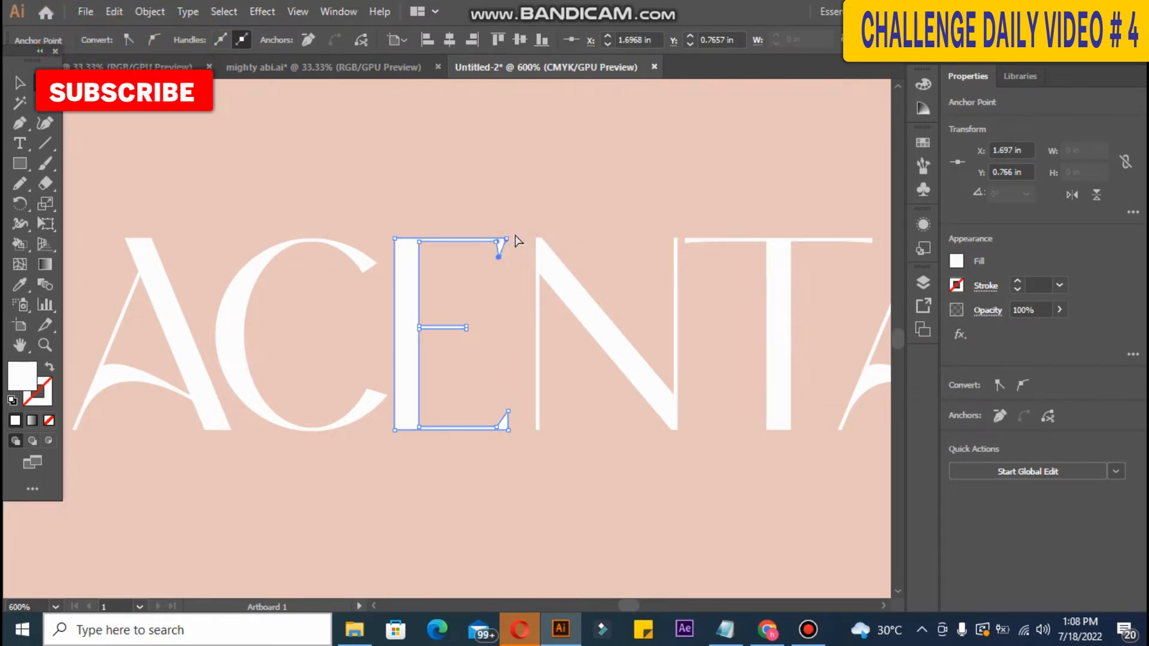
{"action": "left_click", "coordinate": [496, 213]}
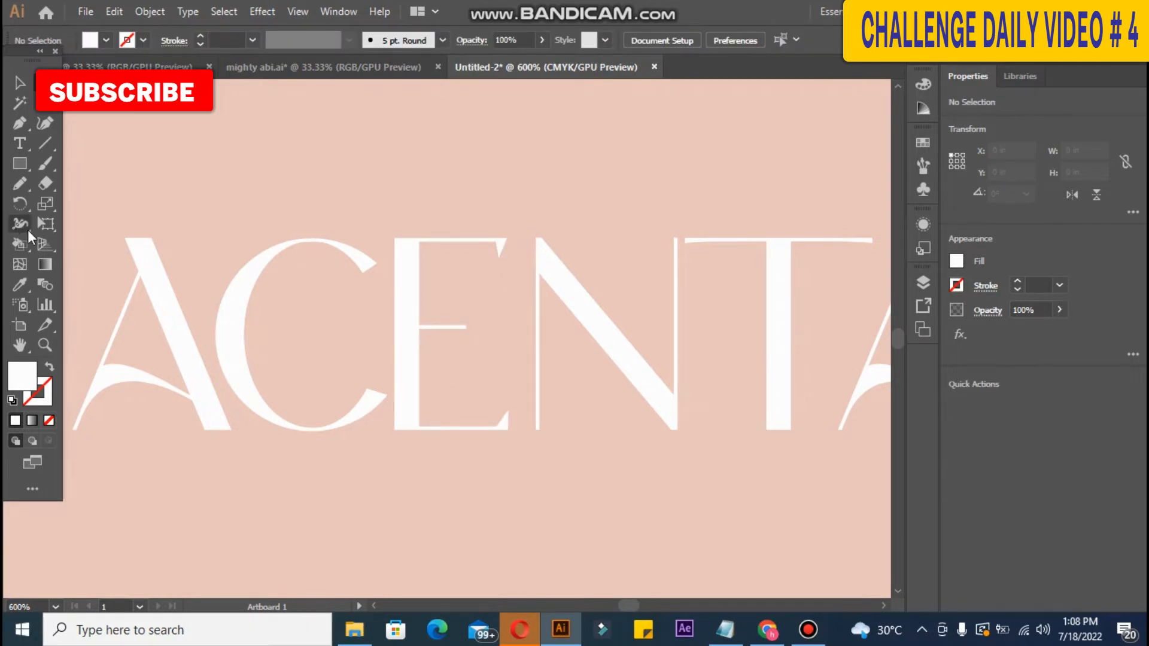
{"action": "key", "text": "ctrl+minus"}
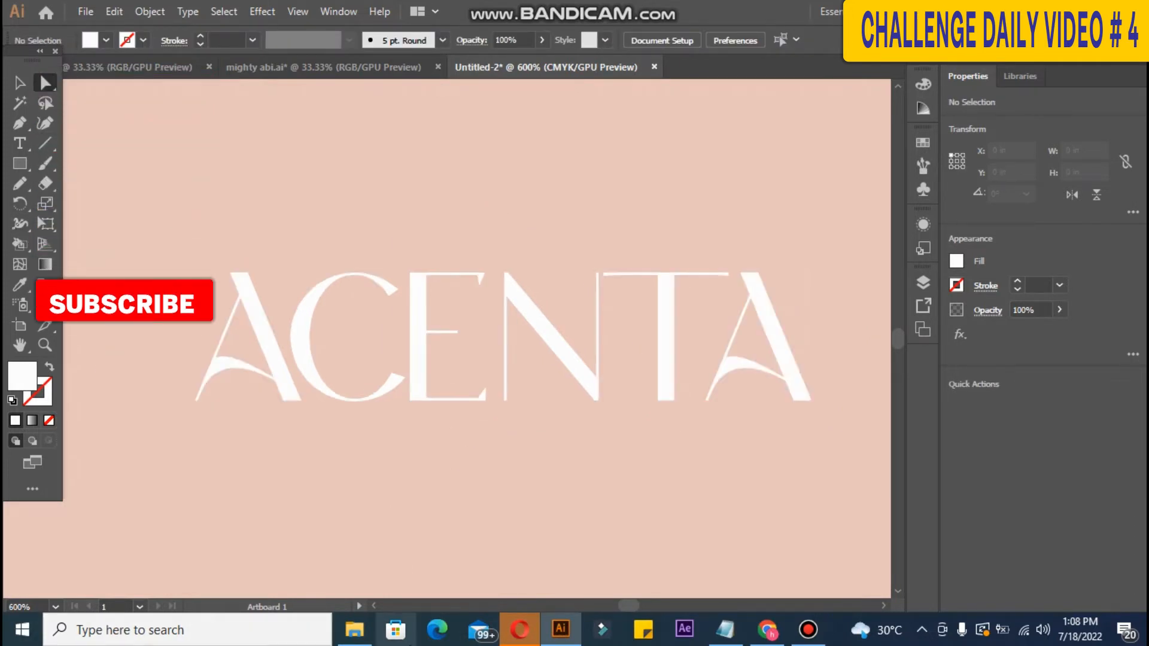
{"action": "key", "text": "ctrl+minus"}
{"action": "key", "text": "ctrl+minus"}
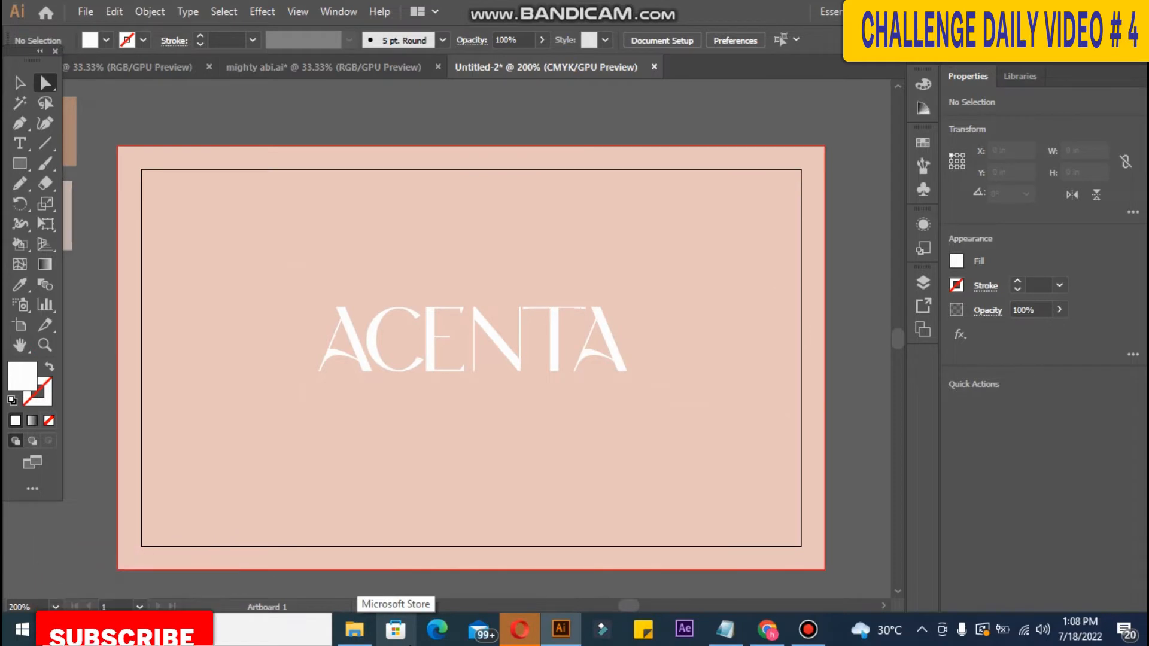
{"action": "key", "text": "ctrl+minus"}
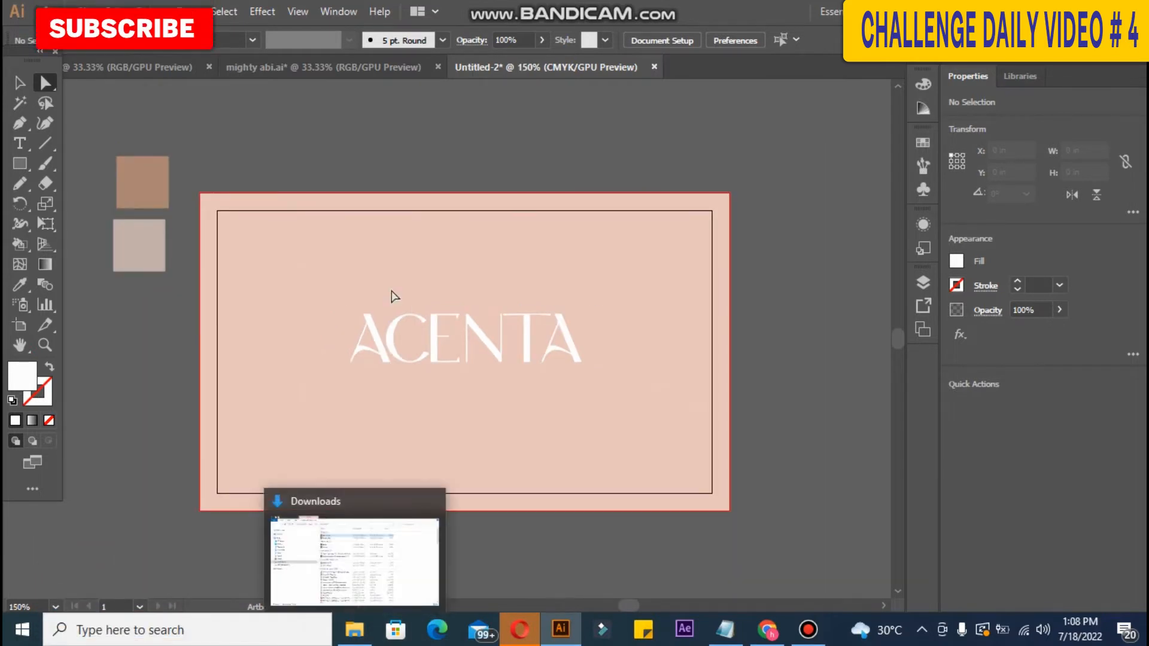
Step: Recolour the ACENTA group with the brown swatch using the Eyedropper
{"action": "left_click", "coordinate": [20, 82]}
{"action": "left_click", "coordinate": [335, 281]}
{"action": "left_click_drag", "start_coordinate": [335, 281], "coordinate": [618, 415]}
{"action": "left_click", "coordinate": [333, 239]}
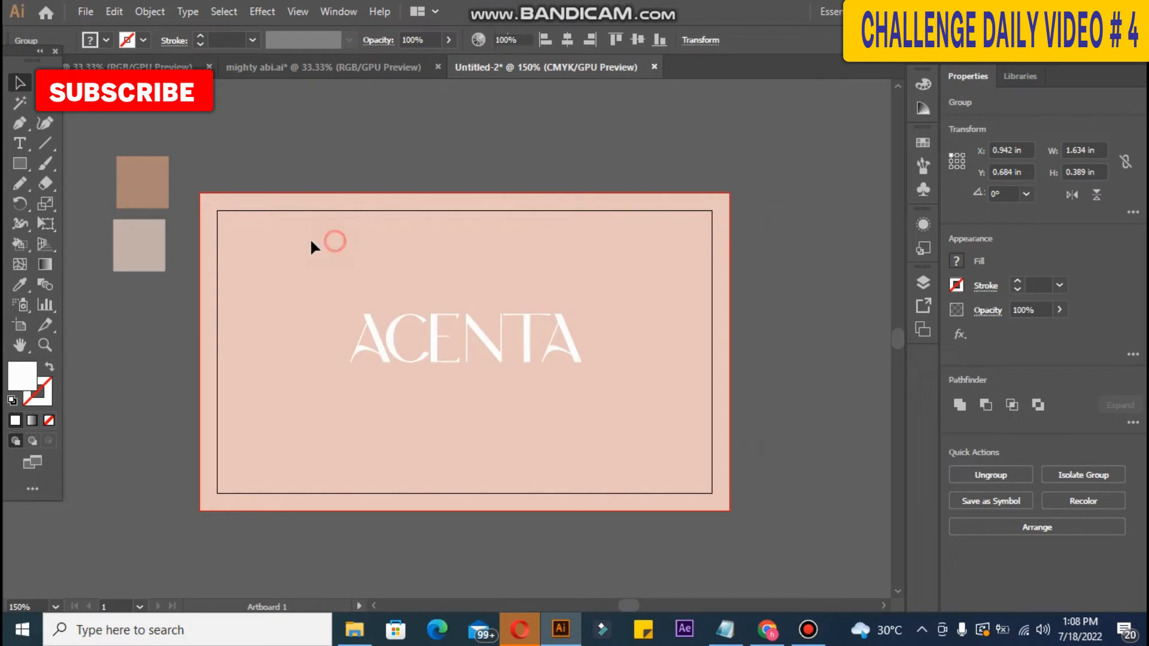
{"action": "left_click", "coordinate": [373, 357]}
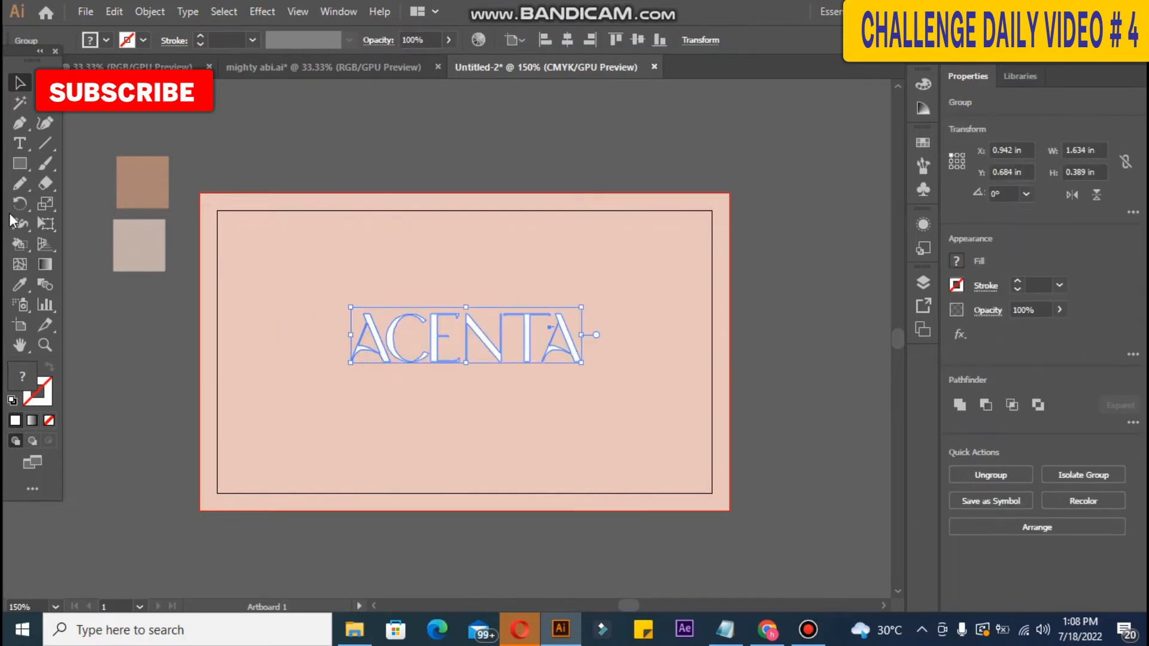
{"action": "left_click", "coordinate": [129, 182]}
{"action": "left_click", "coordinate": [20, 82]}
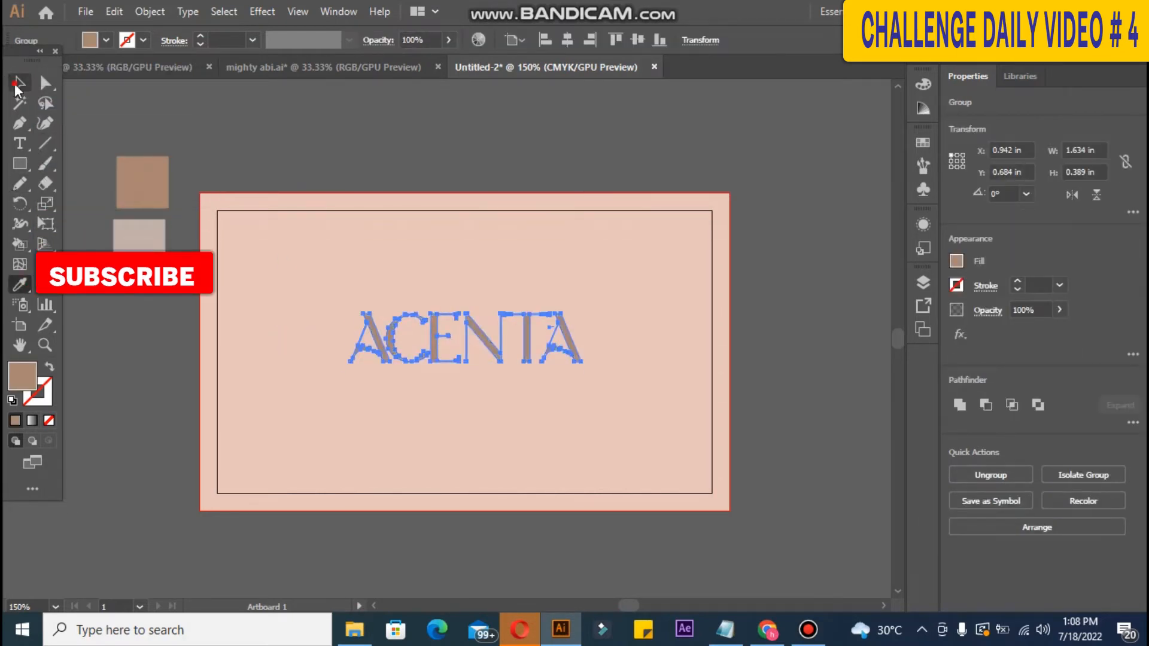
Step: Scale ACENTA up to about 2.109 × 0.502 in and centre it on the pink card
{"action": "left_click", "coordinate": [162, 108]}
{"action": "left_click", "coordinate": [467, 356]}
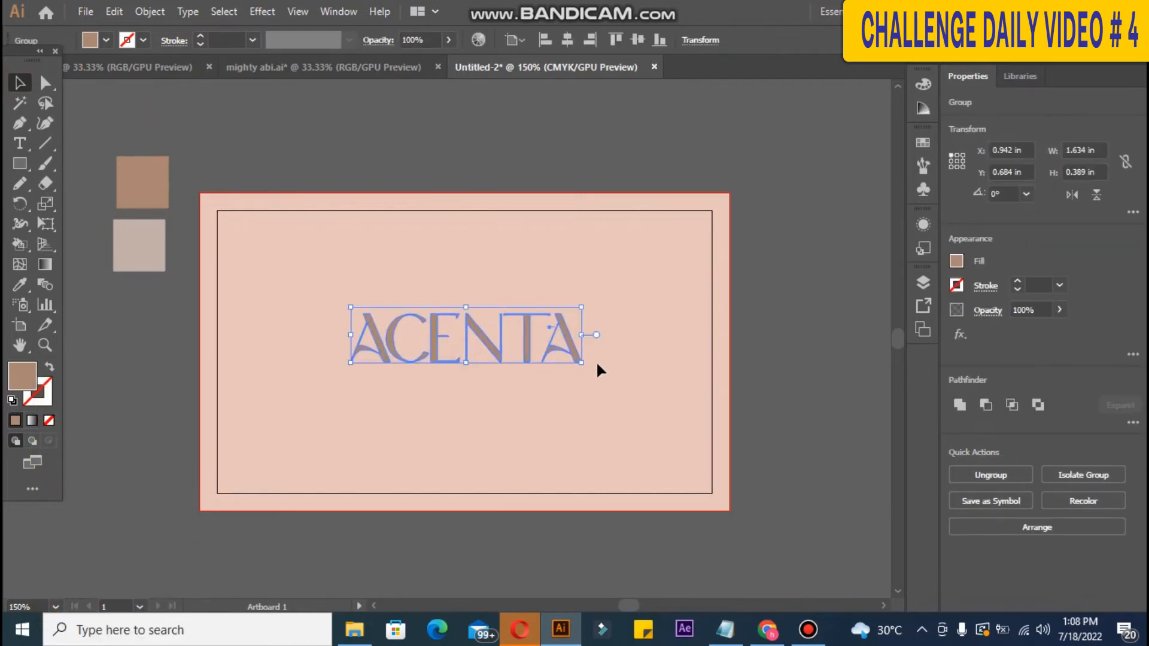
{"action": "left_click_drag", "start_coordinate": [581, 360], "coordinate": [647, 378]}
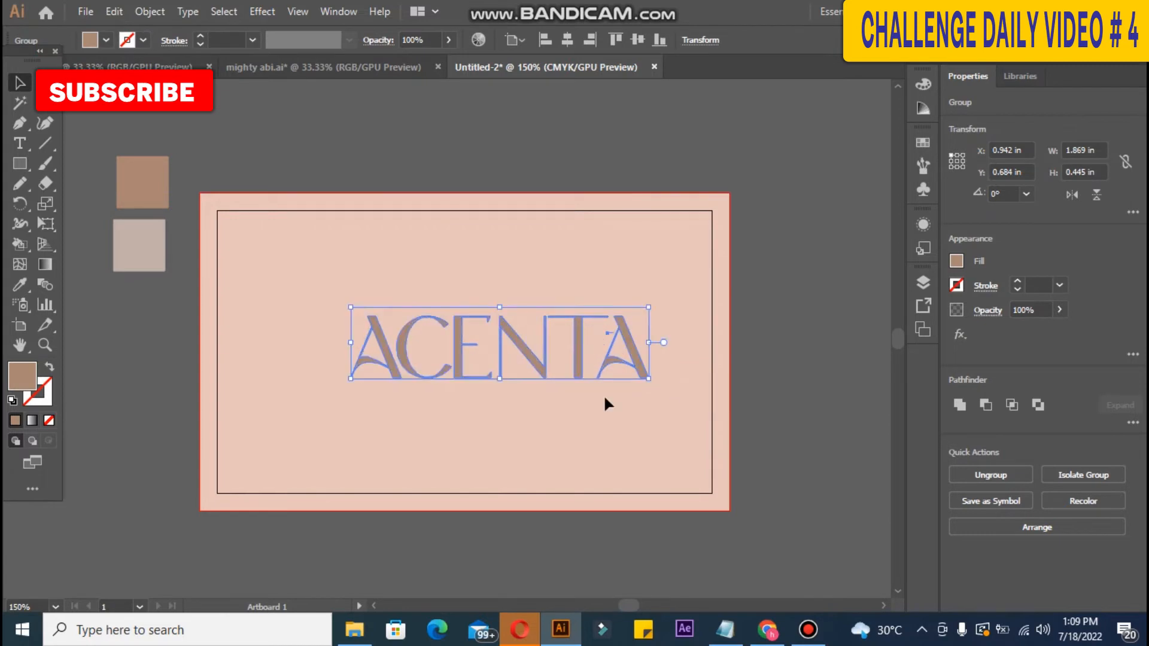
{"action": "left_click", "coordinate": [572, 40]}
{"action": "left_click", "coordinate": [638, 41]}
{"action": "left_click", "coordinate": [759, 248]}
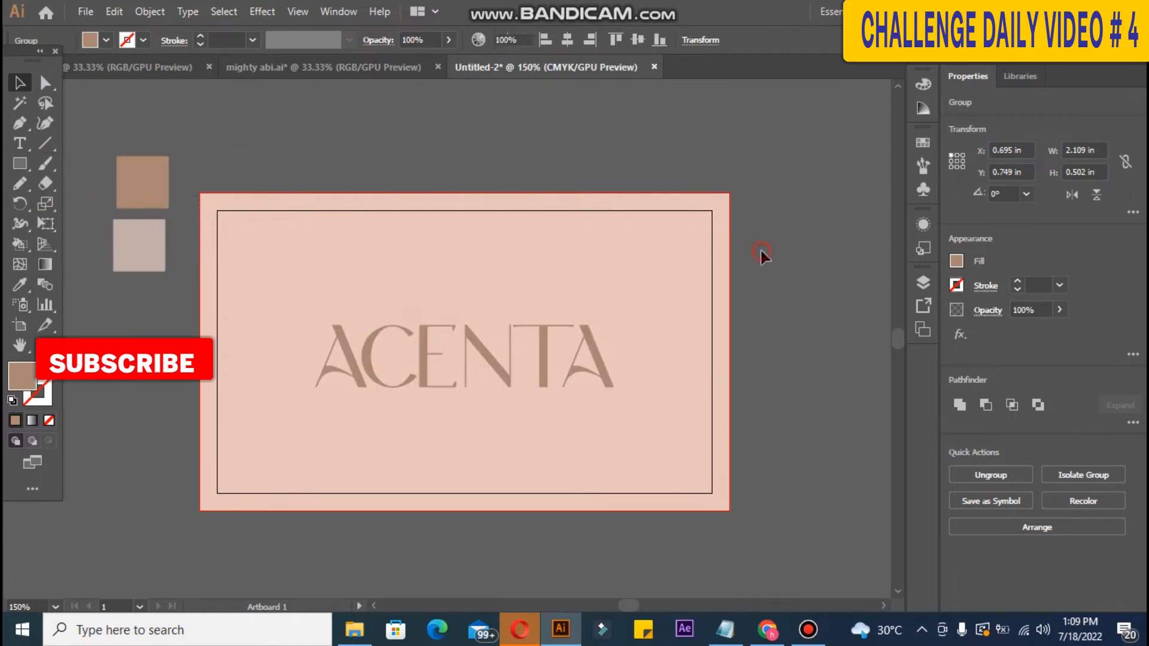
{"action": "key", "text": "ctrl+minus"}
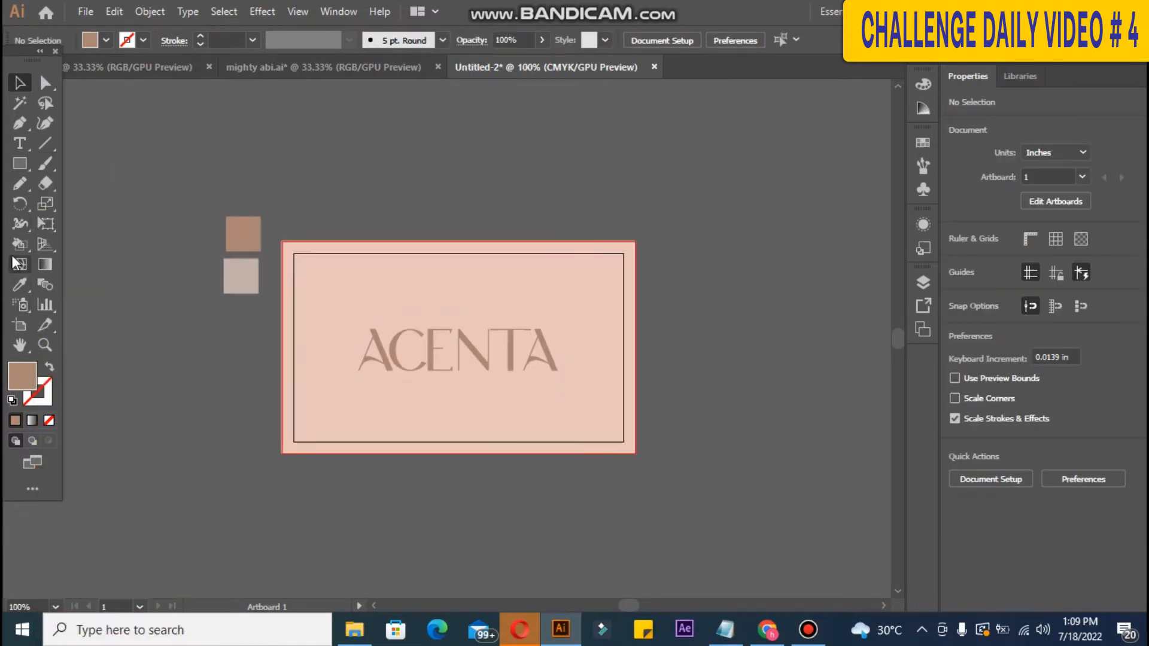
Step: Place a second artboard to the right of the pink card
{"action": "left_click", "coordinate": [20, 326]}
{"action": "left_click", "coordinate": [514, 448]}
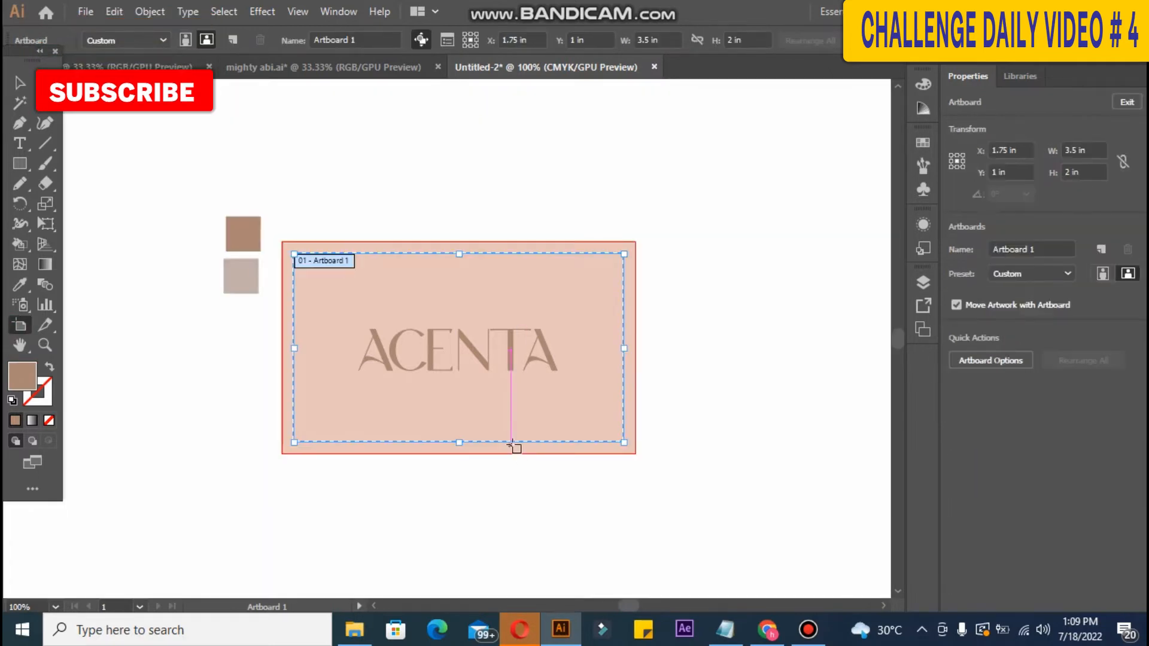
{"action": "left_click_drag", "start_coordinate": [504, 432], "coordinate": [858, 429]}
{"action": "key", "text": "ctrl+z"}
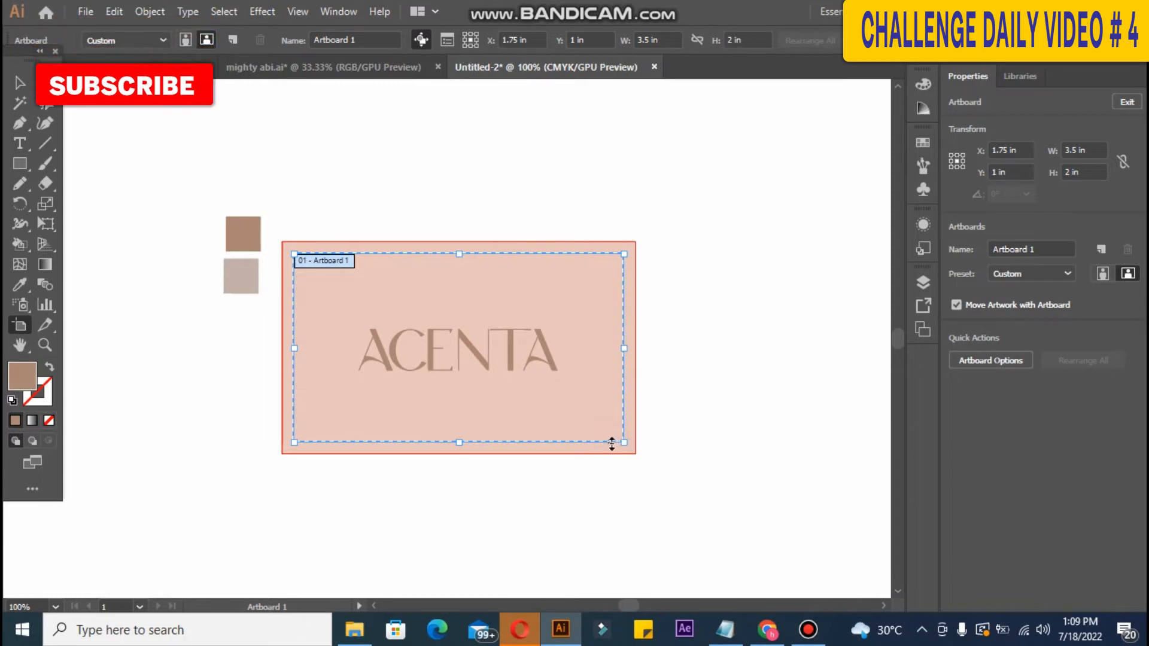
{"action": "left_click_drag", "start_coordinate": [610, 443], "coordinate": [504, 443]}
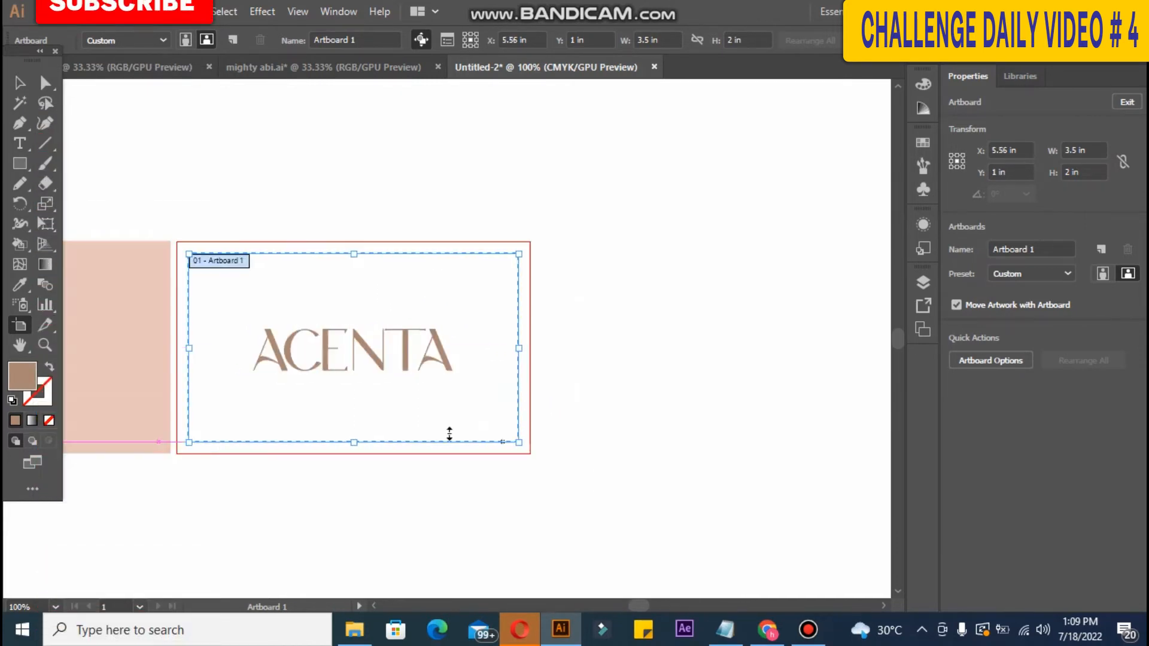
{"action": "left_click", "coordinate": [21, 83]}
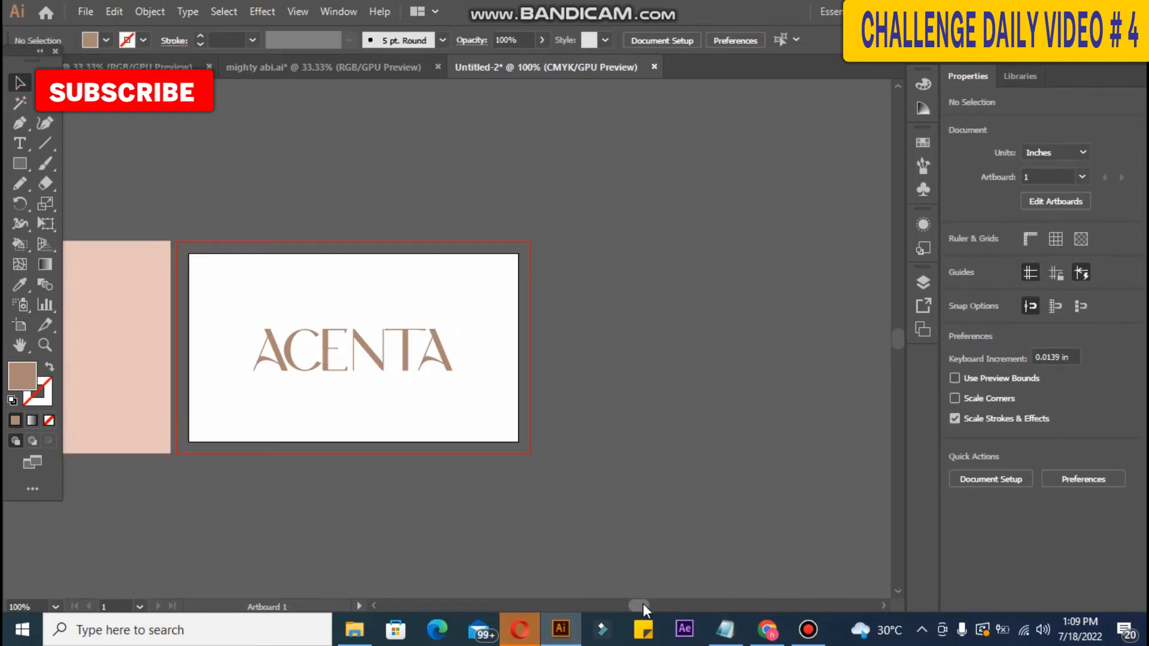
Step: Return the ACENTA logotype to its centred position on the pink card
{"action": "left_click_drag", "start_coordinate": [643, 603], "coordinate": [630, 605]}
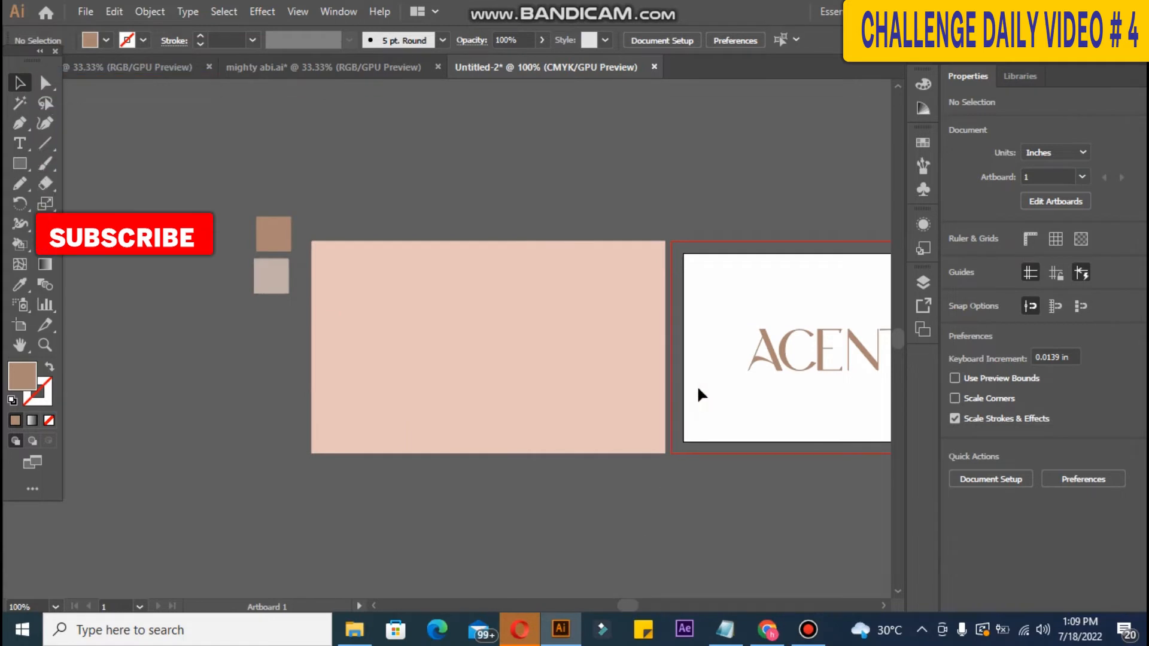
{"action": "left_click", "coordinate": [770, 357]}
{"action": "left_click_drag", "start_coordinate": [433, 361], "coordinate": [407, 347]}
{"action": "left_click", "coordinate": [479, 202]}
{"action": "left_click", "coordinate": [490, 346]}
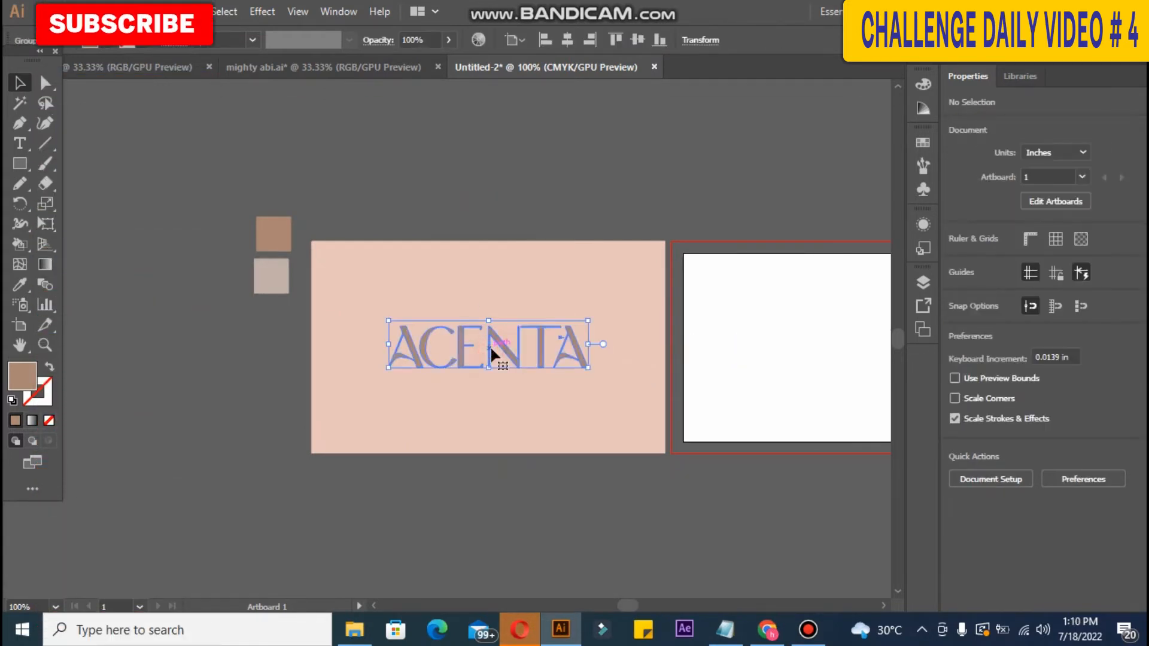
{"action": "left_click", "coordinate": [570, 40]}
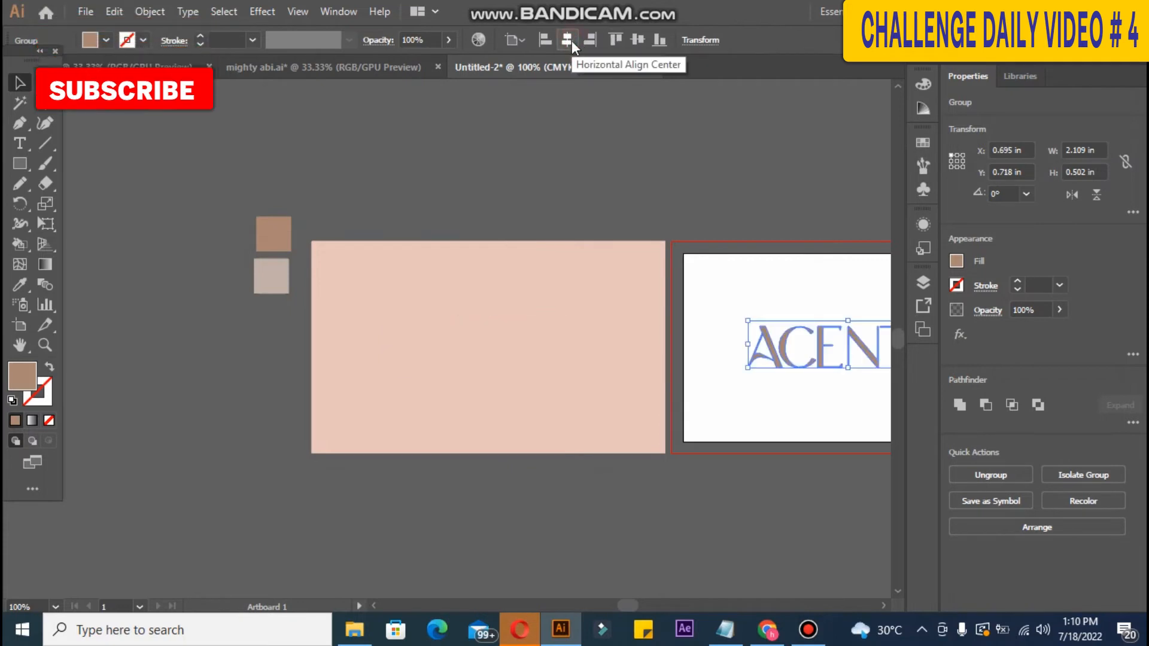
{"action": "left_click", "coordinate": [422, 273]}
{"action": "key", "text": "ctrl+z"}
{"action": "left_click", "coordinate": [699, 302]}
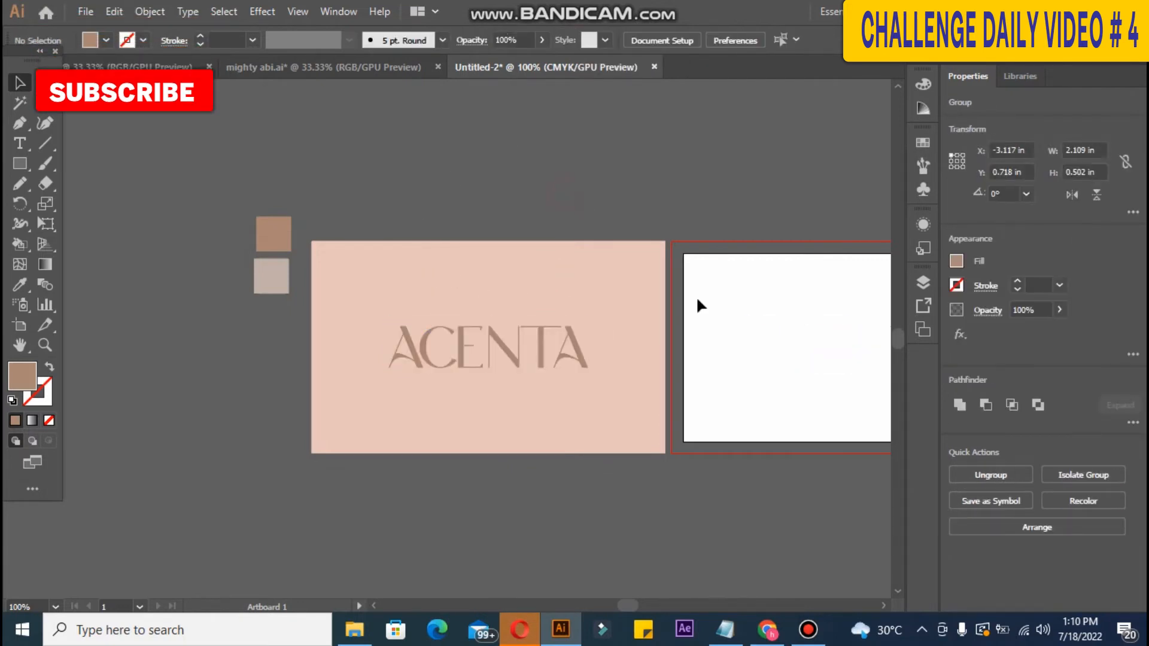
{"action": "left_click", "coordinate": [516, 357]}
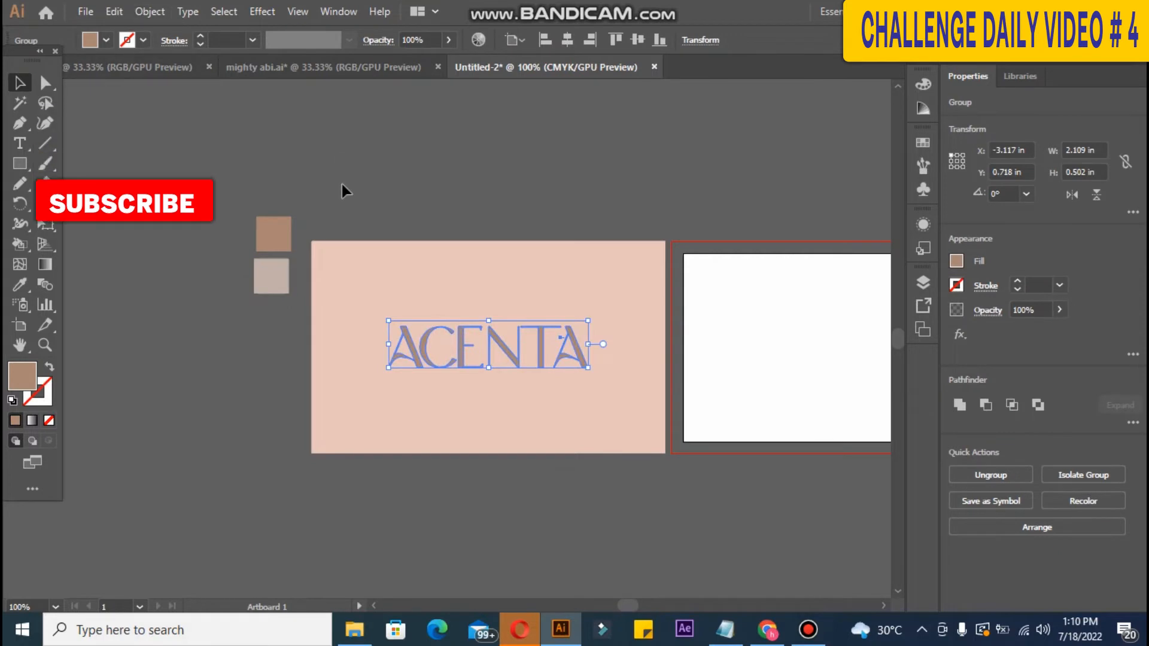
{"action": "left_click", "coordinate": [505, 516]}
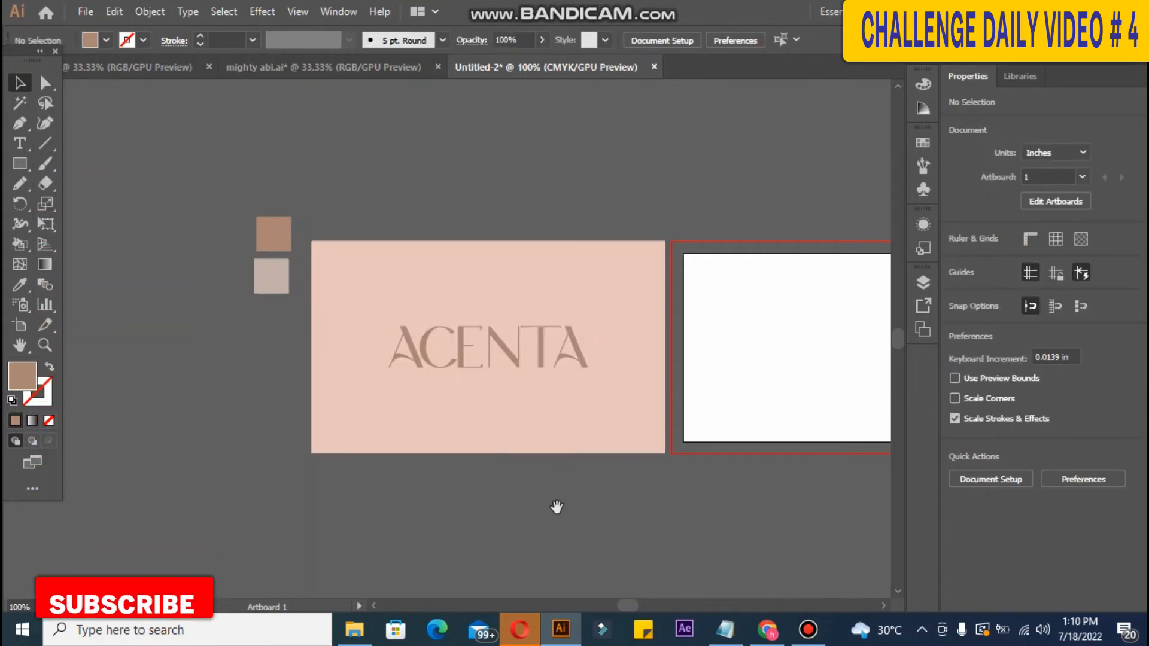
{"action": "left_click_drag", "start_coordinate": [556, 508], "coordinate": [387, 503]}
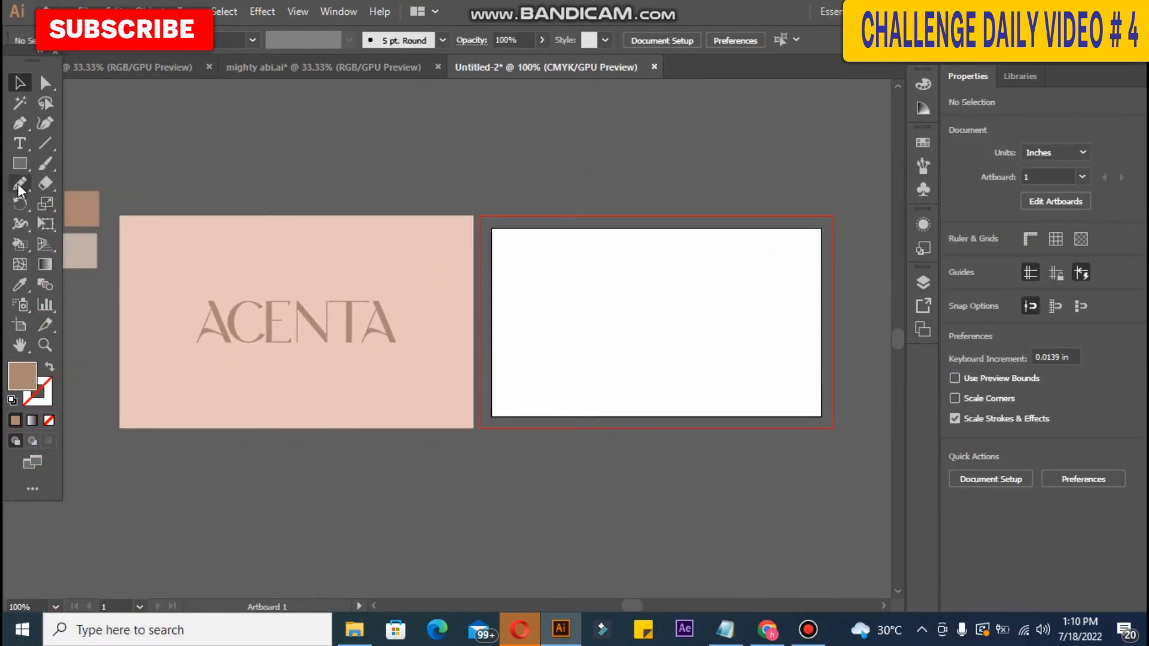
Step: Draw a brown rectangle and fit its edges to the second card at 3.75 × 2.25 in
{"action": "left_click", "coordinate": [20, 162]}
{"action": "left_click_drag", "start_coordinate": [472, 217], "coordinate": [836, 428]}
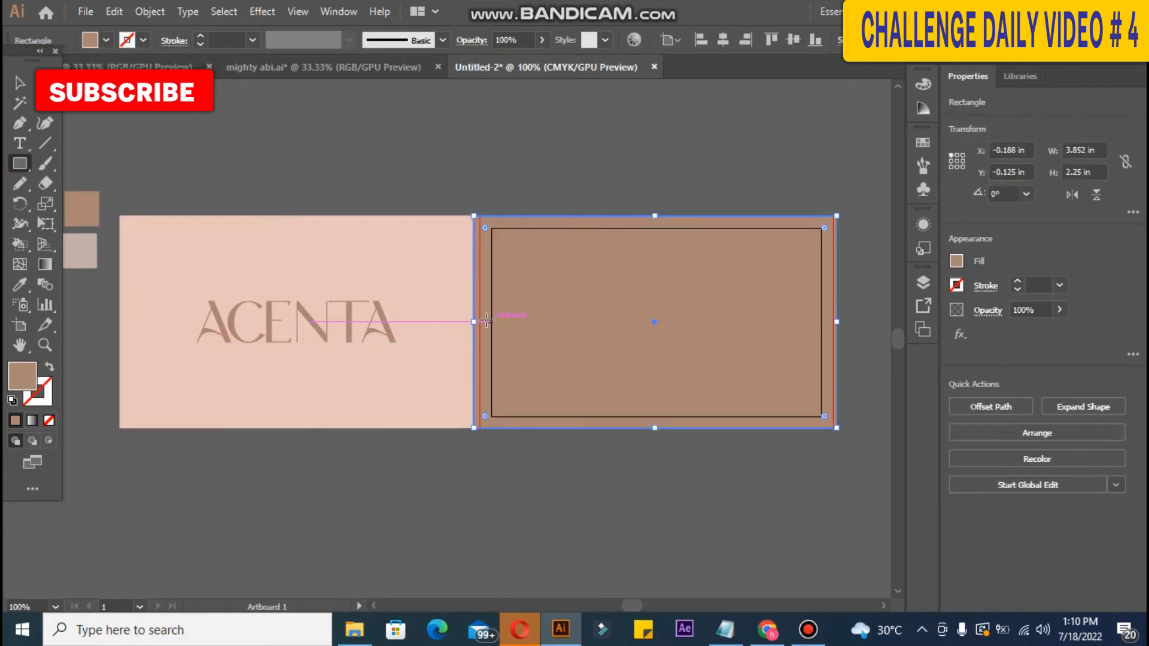
{"action": "left_click_drag", "start_coordinate": [472, 321], "coordinate": [480, 322]}
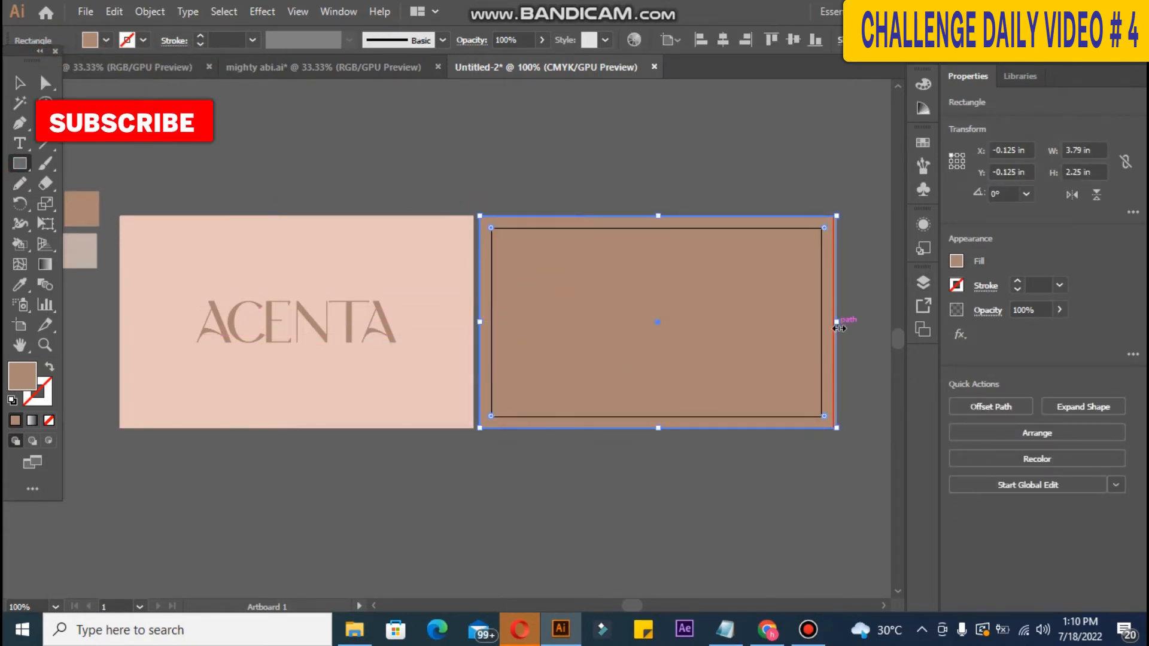
{"action": "left_click_drag", "start_coordinate": [836, 323], "coordinate": [833, 322]}
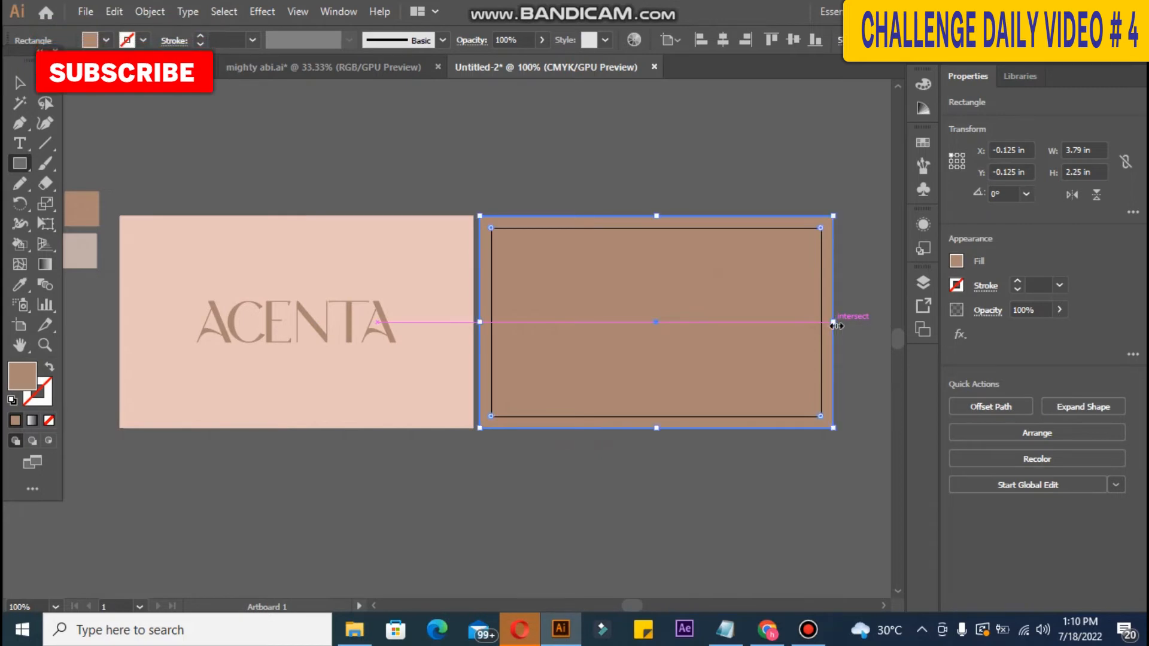
{"action": "left_click_drag", "start_coordinate": [591, 519], "coordinate": [615, 521]}
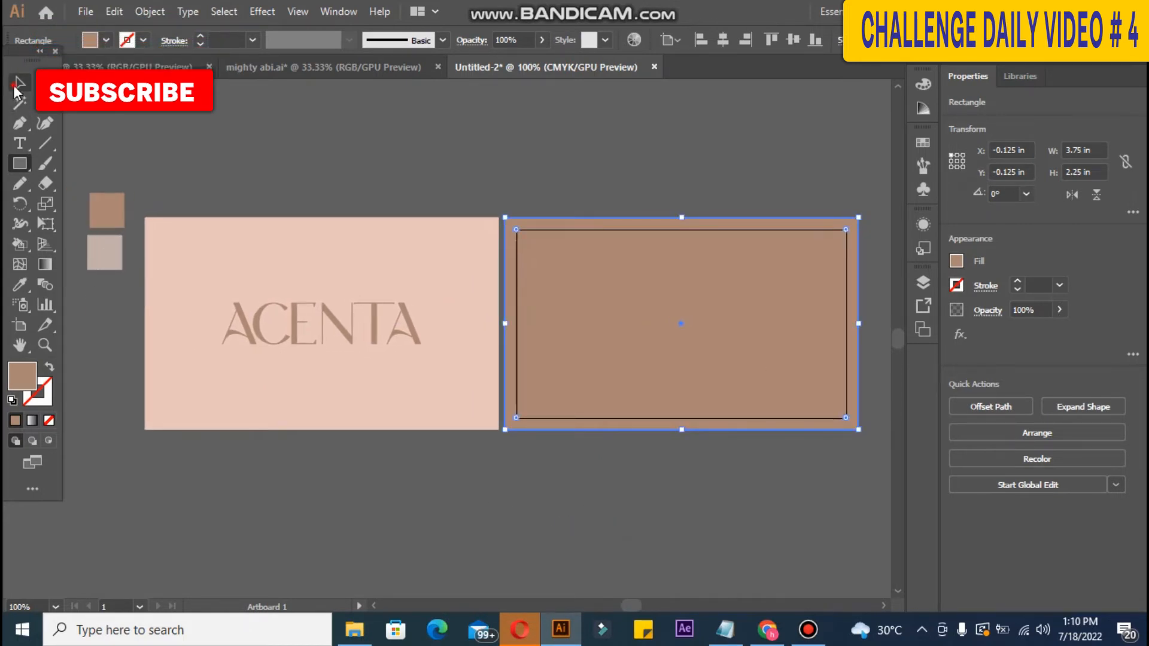
{"action": "left_click", "coordinate": [193, 148]}
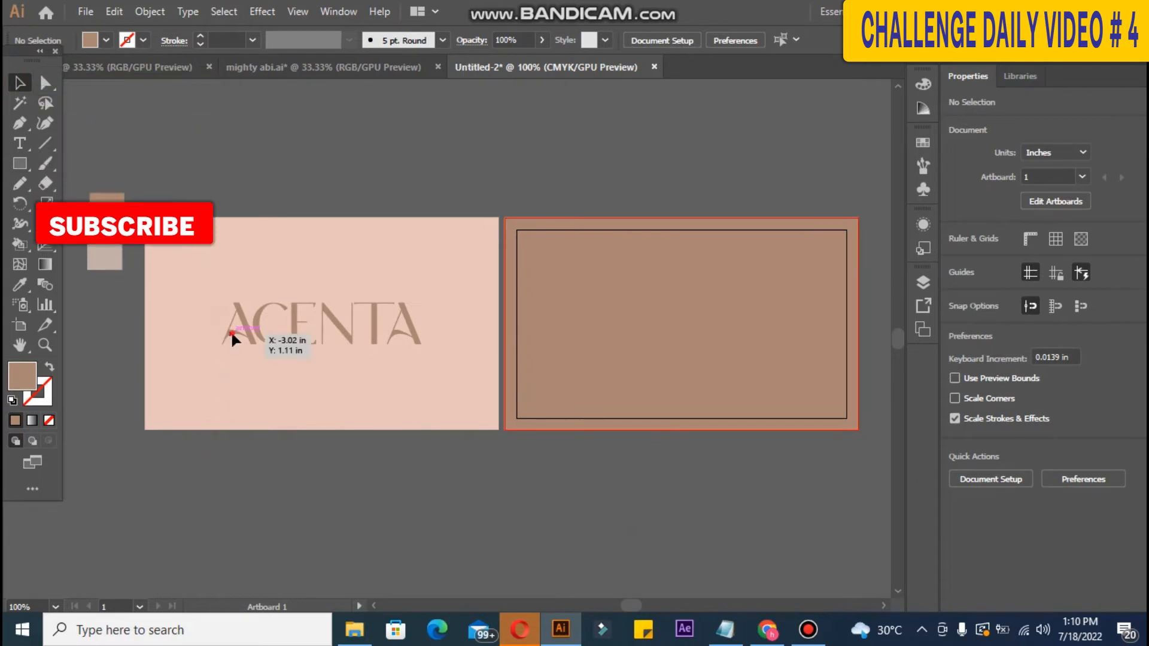
Step: Type a letter A on the brown card and scale it up
{"action": "left_click", "coordinate": [19, 143]}
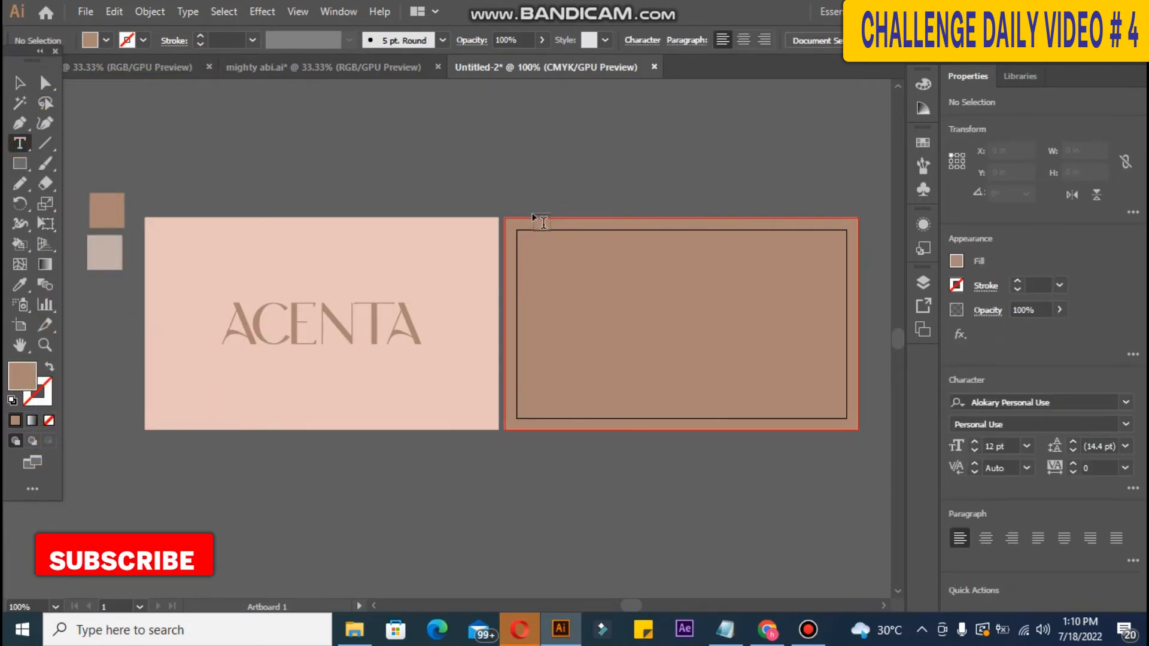
{"action": "left_click", "coordinate": [582, 293]}
{"action": "type", "text": "A"}
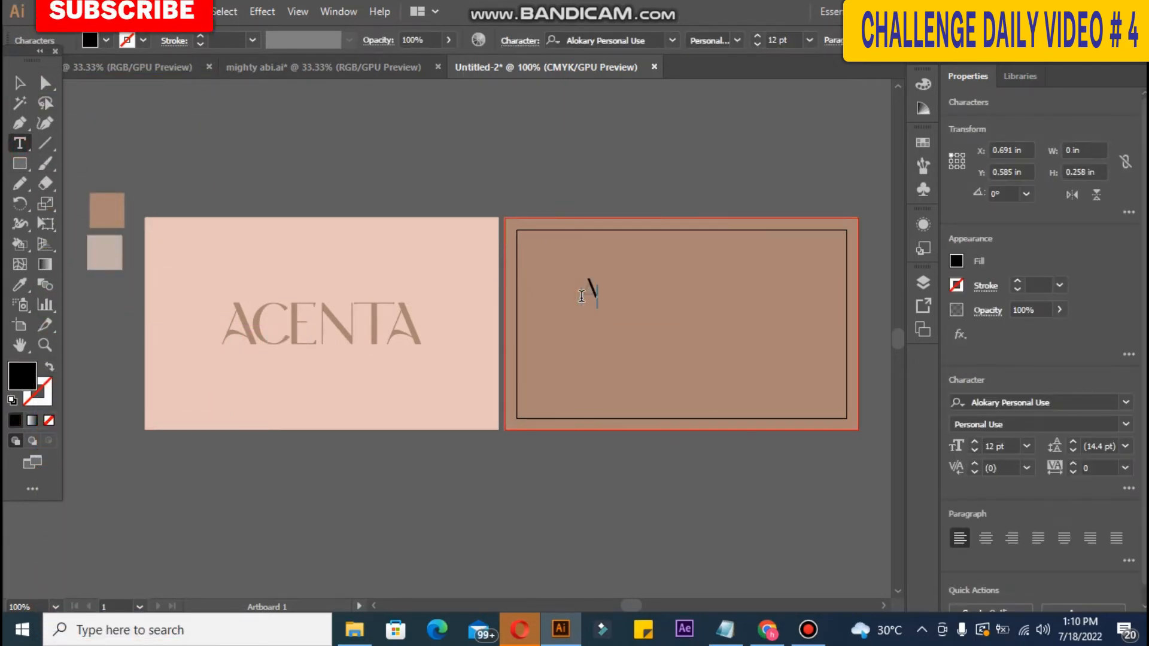
{"action": "left_click", "coordinate": [19, 83]}
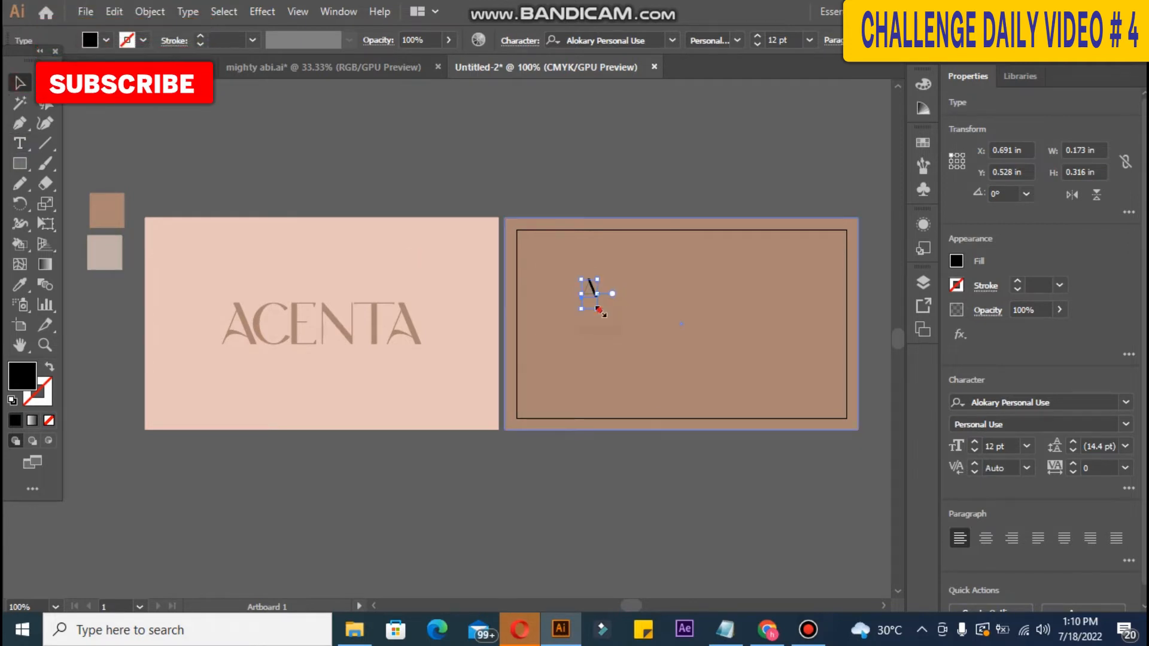
{"action": "left_click_drag", "start_coordinate": [598, 310], "coordinate": [840, 551]}
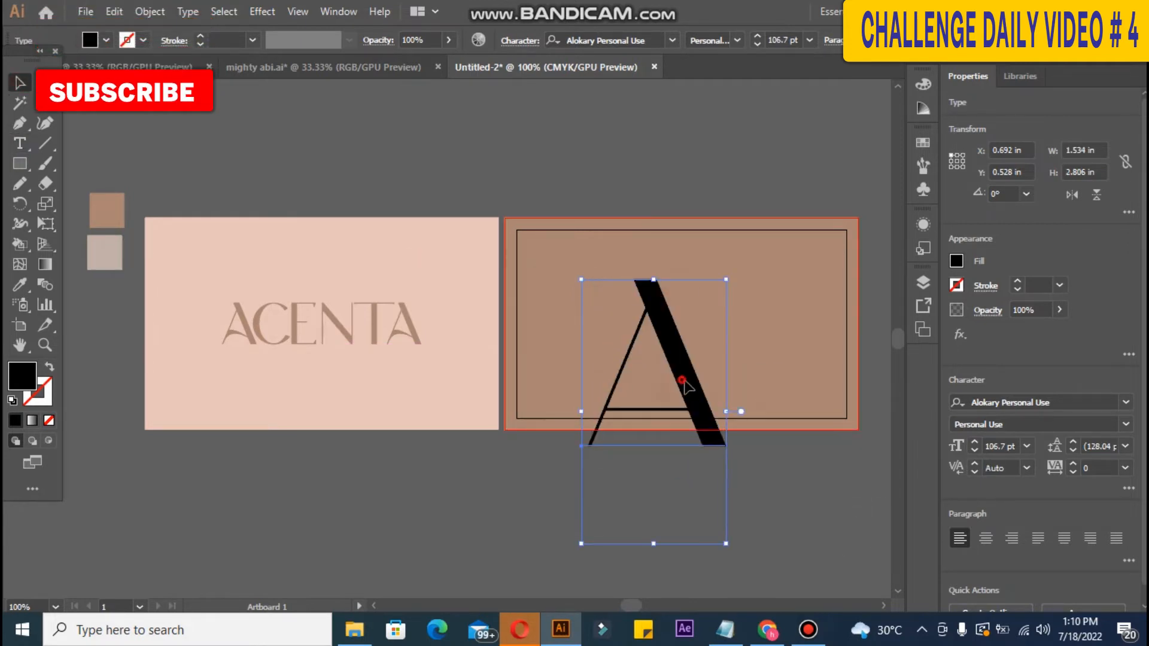
{"action": "mouse_move", "coordinate": [685, 385]}
{"action": "left_mouse_down"}
{"action": "mouse_move", "coordinate": [752, 367]}
{"action": "mouse_move", "coordinate": [680, 386]}
{"action": "left_mouse_up"}
Step: Swap the A for the font's curved swash alternate from the Glyphs panel
{"action": "left_click", "coordinate": [197, 12]}
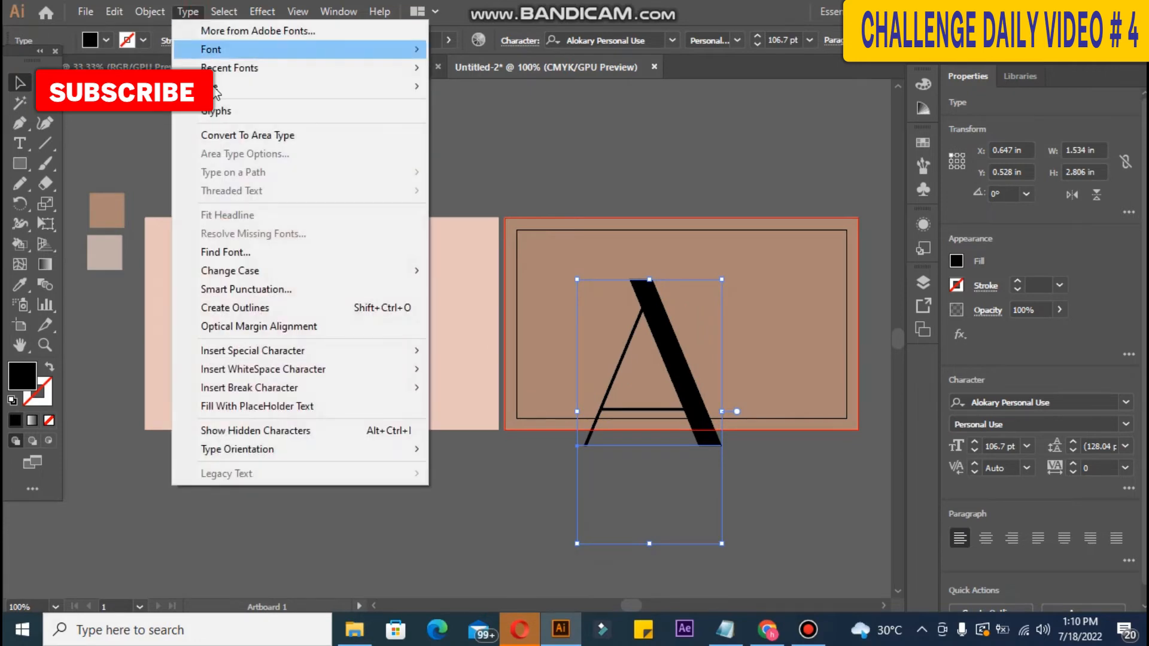
{"action": "left_click", "coordinate": [203, 108]}
{"action": "scroll", "coordinate": [960, 268], "scroll_direction": "down", "scroll_amount": 3}
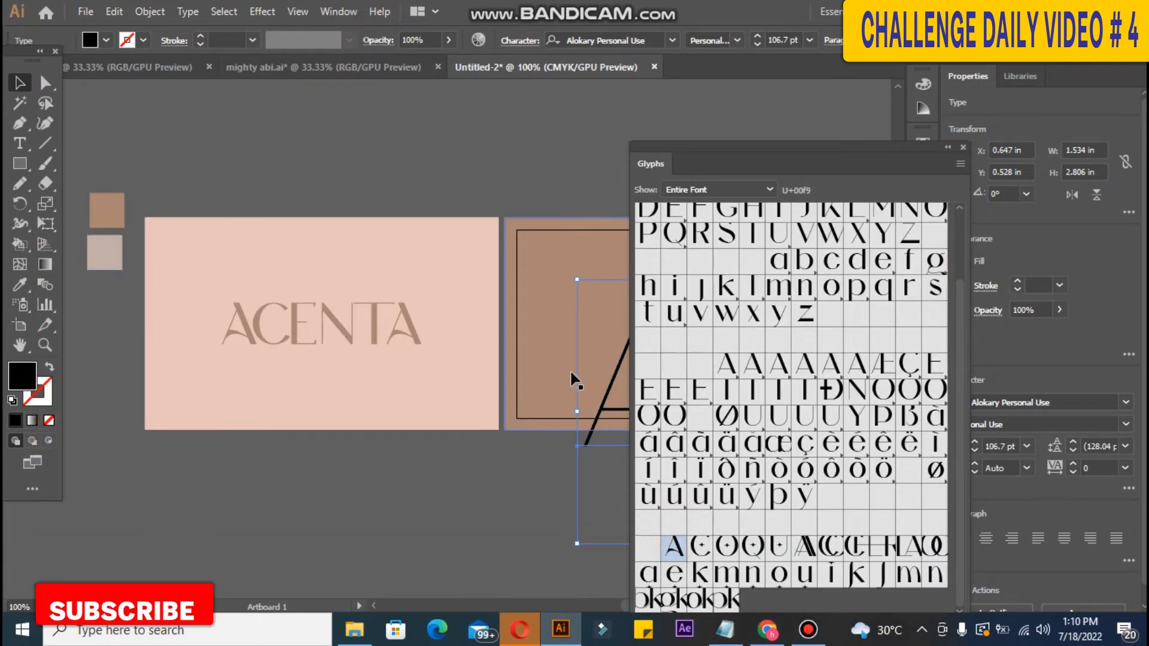
{"action": "double_click", "coordinate": [590, 398]}
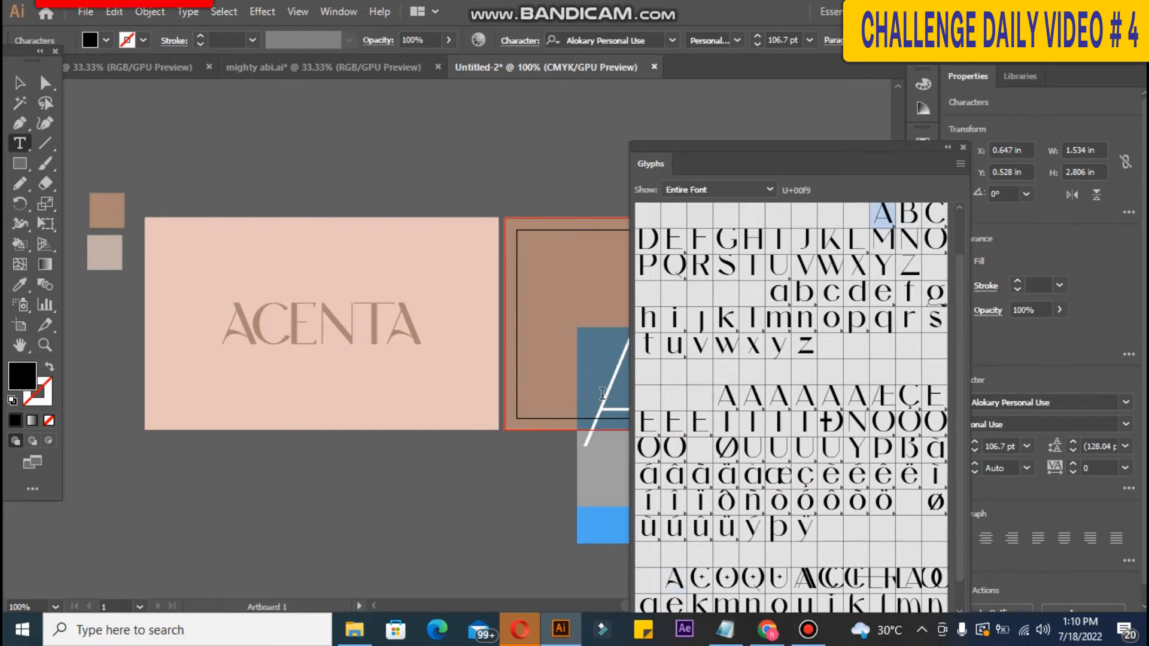
{"action": "double_click", "coordinate": [674, 579]}
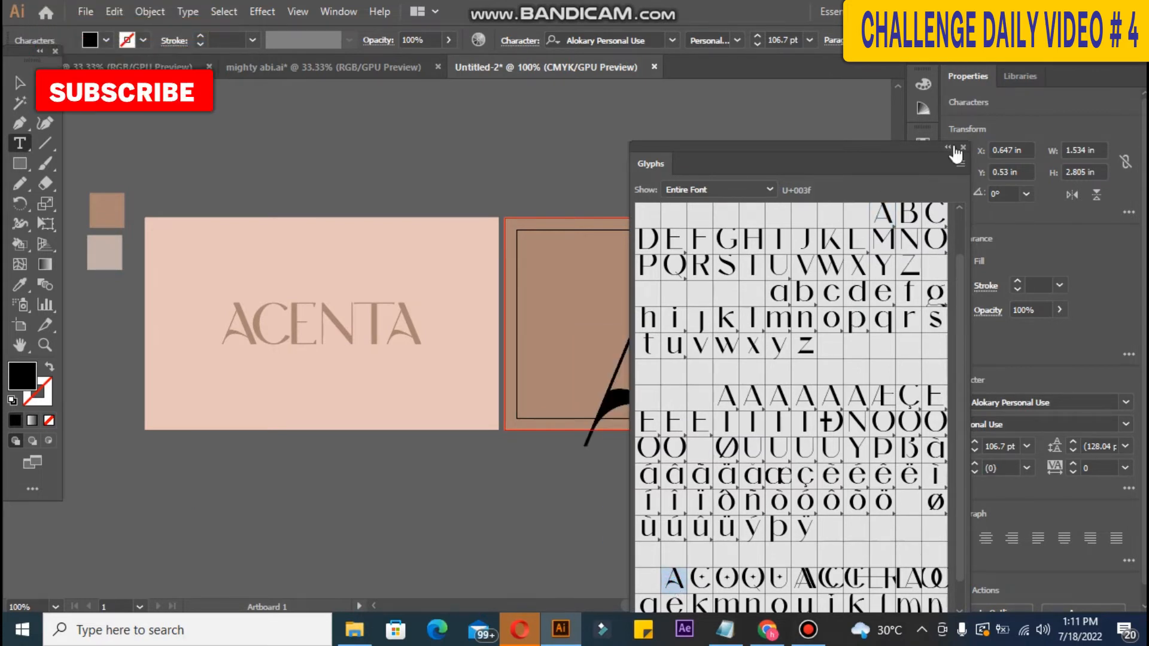
{"action": "left_click", "coordinate": [962, 147]}
{"action": "left_click", "coordinate": [19, 83]}
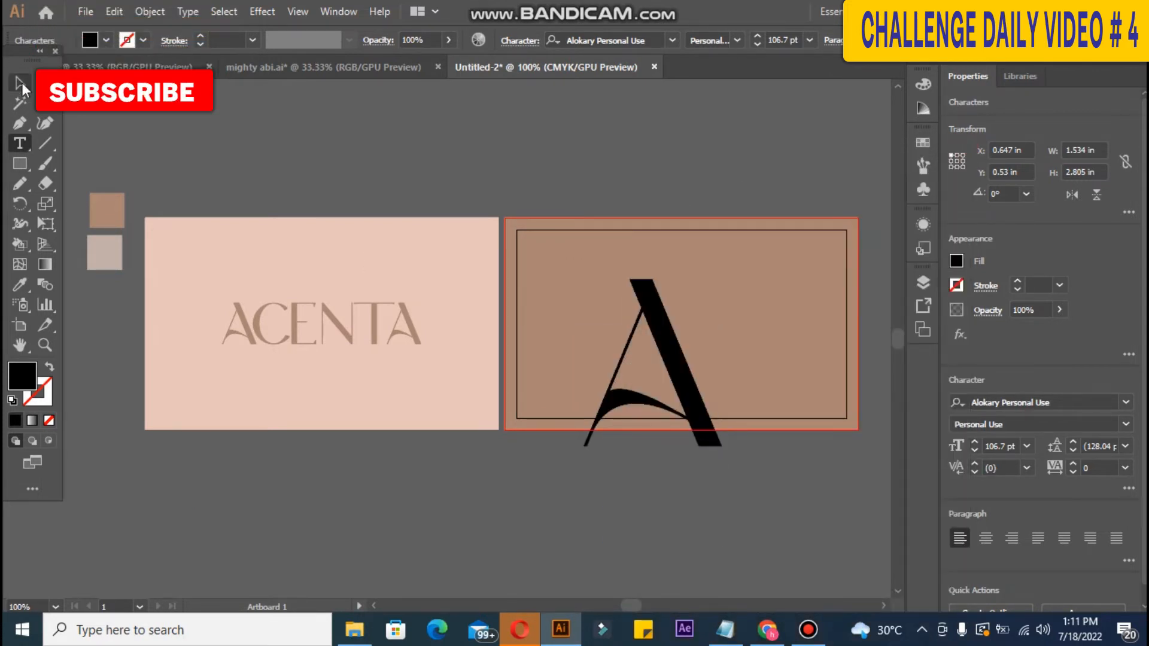
Step: Scale the A to about 125.91 pt, anchored at the brown card's lower-right edge
{"action": "left_click_drag", "start_coordinate": [684, 356], "coordinate": [810, 339]}
{"action": "left_click_drag", "start_coordinate": [710, 262], "coordinate": [667, 236]}
{"action": "left_click_drag", "start_coordinate": [824, 379], "coordinate": [827, 387]}
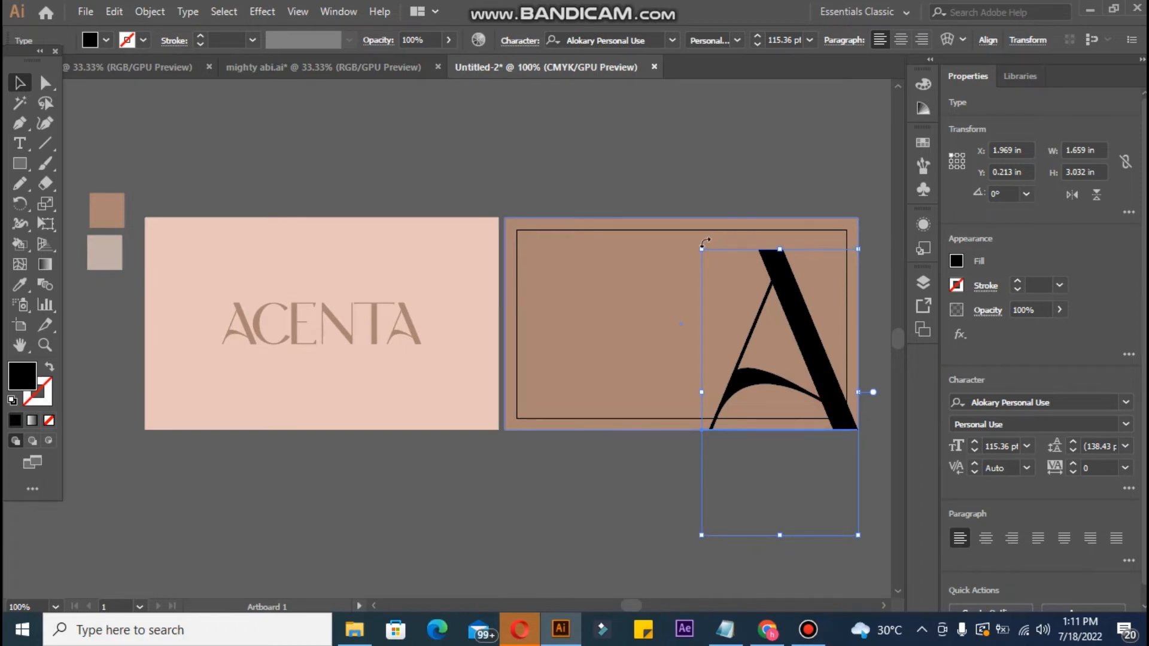
{"action": "left_click_drag", "start_coordinate": [703, 247], "coordinate": [688, 230]}
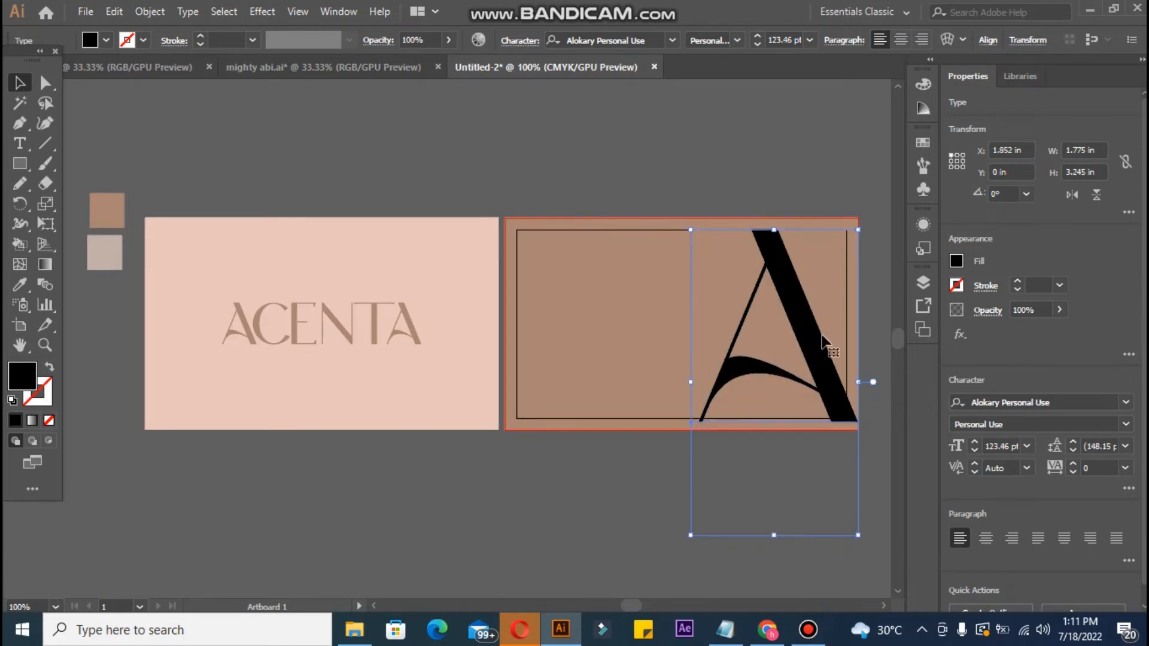
{"action": "mouse_move", "coordinate": [817, 340]}
{"action": "left_mouse_down"}
{"action": "mouse_move", "coordinate": [821, 350]}
{"action": "mouse_move", "coordinate": [811, 344]}
{"action": "left_mouse_up"}
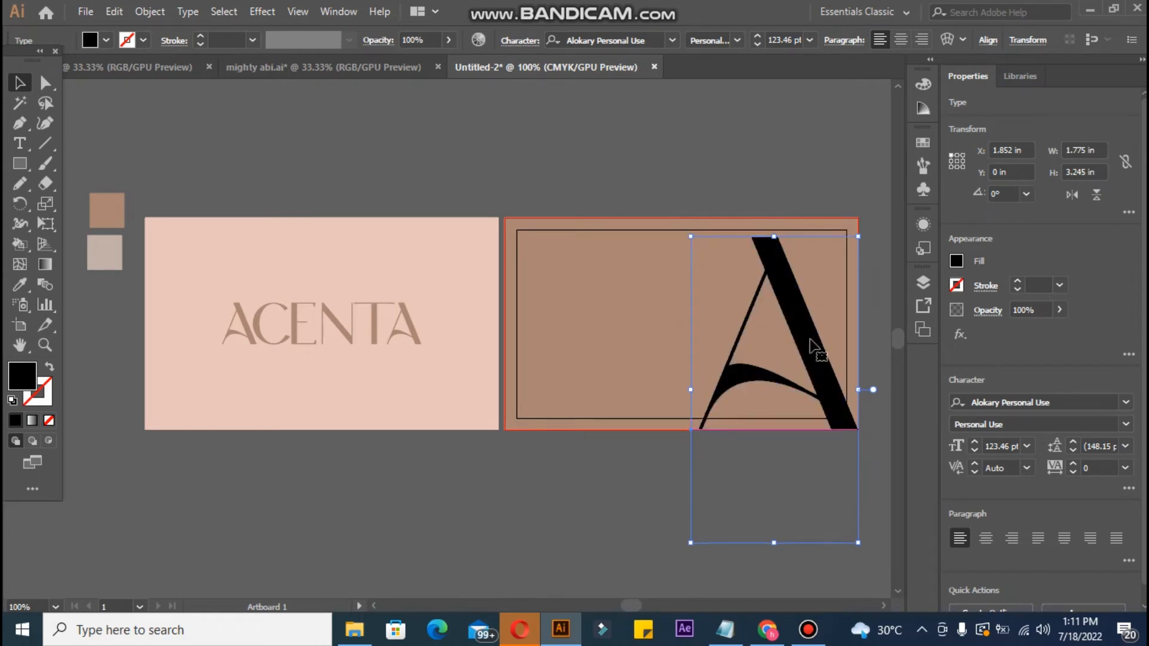
{"action": "left_click_drag", "start_coordinate": [687, 241], "coordinate": [685, 228]}
{"action": "left_click_drag", "start_coordinate": [805, 323], "coordinate": [810, 329]}
{"action": "left_click_drag", "start_coordinate": [684, 232], "coordinate": [687, 236]}
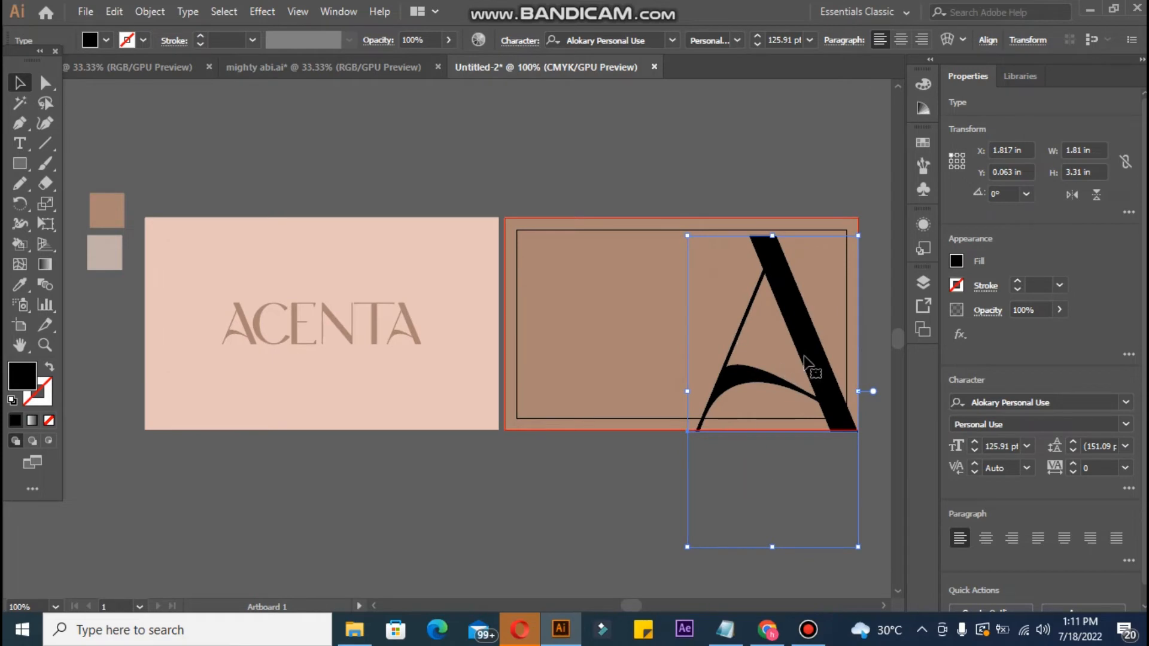
{"action": "key", "text": "Up"}
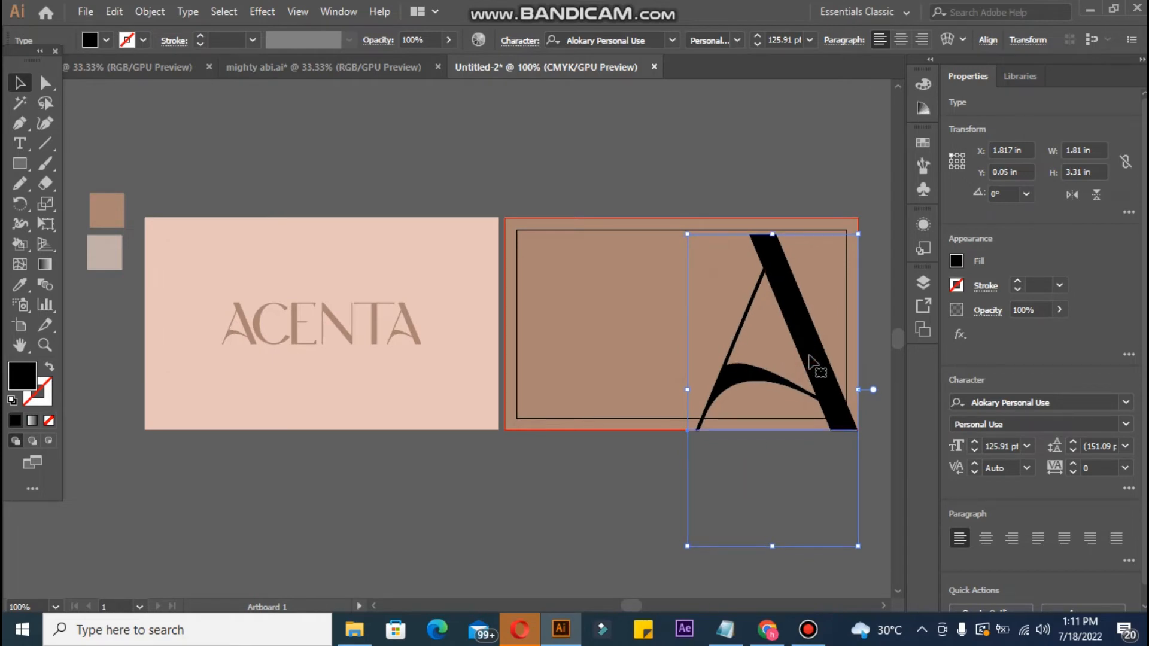
Step: Zoom in and convert the A to outlines with Create Outlines
{"action": "left_click", "coordinate": [609, 435]}
{"action": "left_click", "coordinate": [588, 377]}
{"action": "key", "text": "ctrl+plus"}
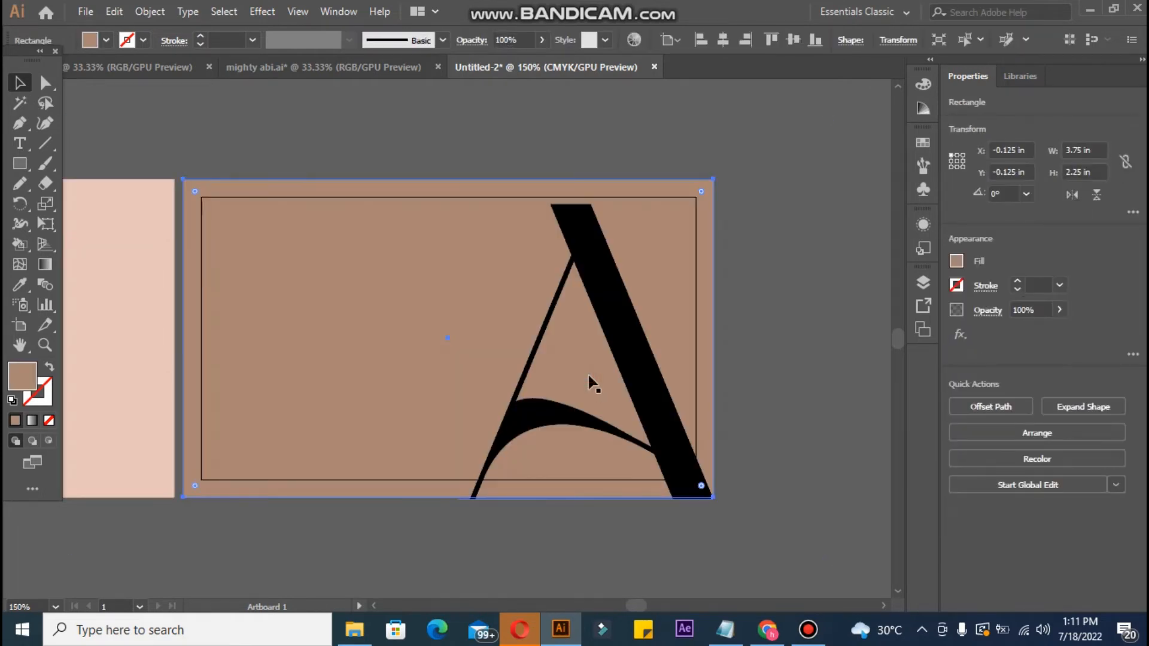
{"action": "left_click", "coordinate": [770, 389]}
{"action": "left_click", "coordinate": [646, 389]}
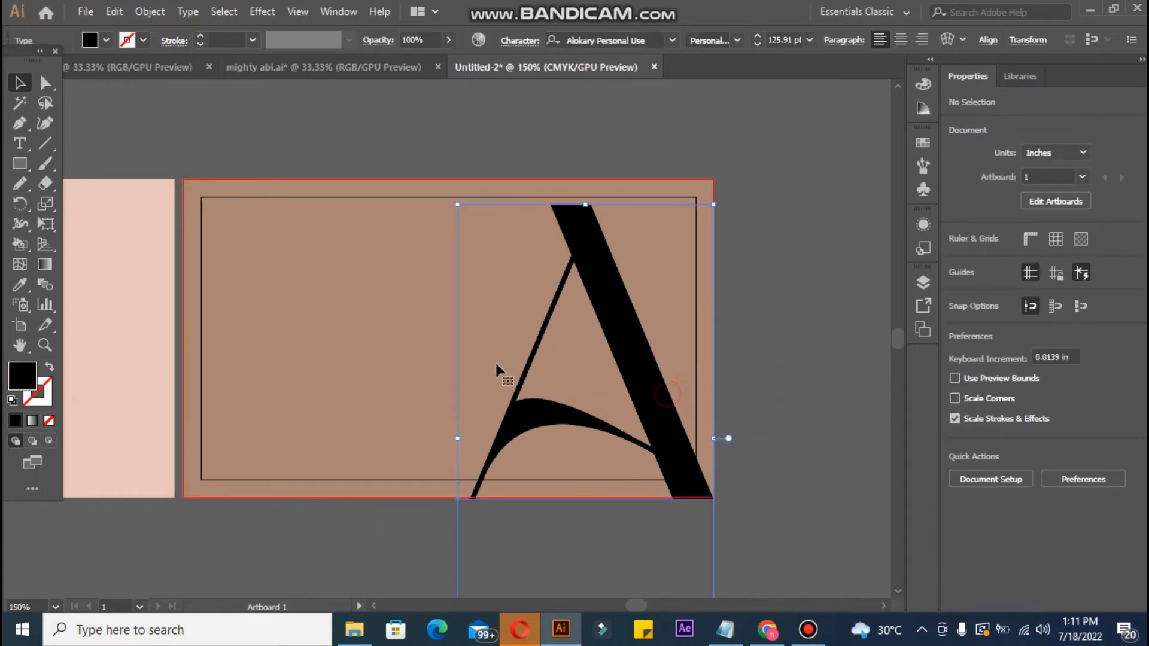
{"action": "key", "text": "a"}
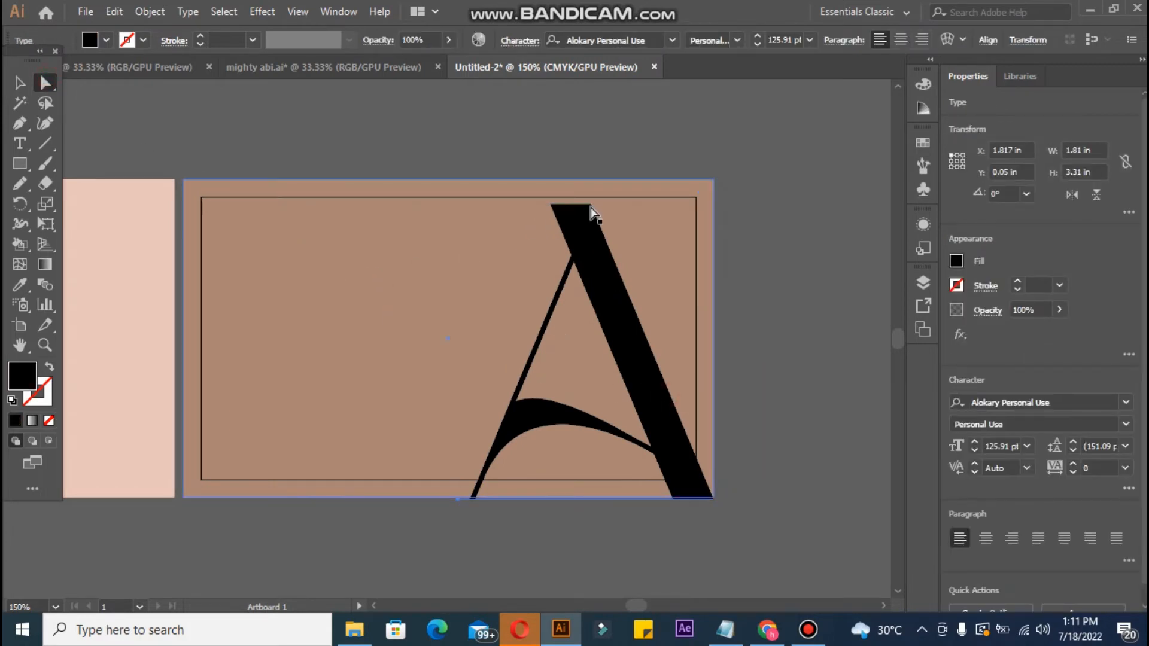
{"action": "left_click", "coordinate": [20, 80]}
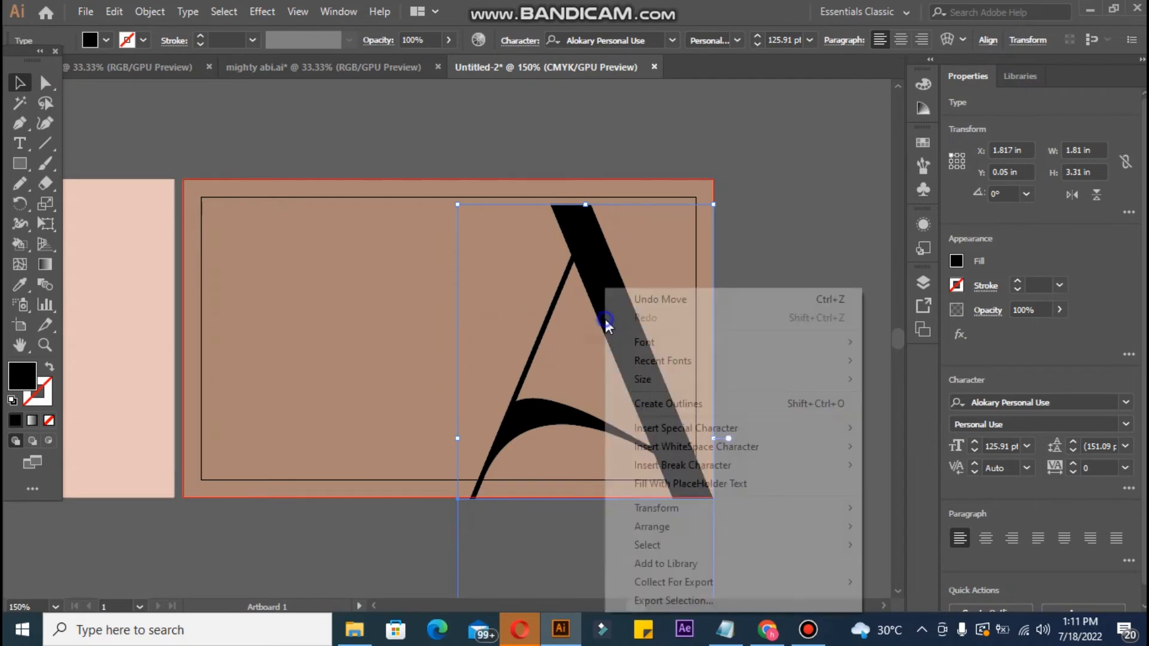
{"action": "right_click", "coordinate": [604, 326]}
{"action": "left_click", "coordinate": [702, 412]}
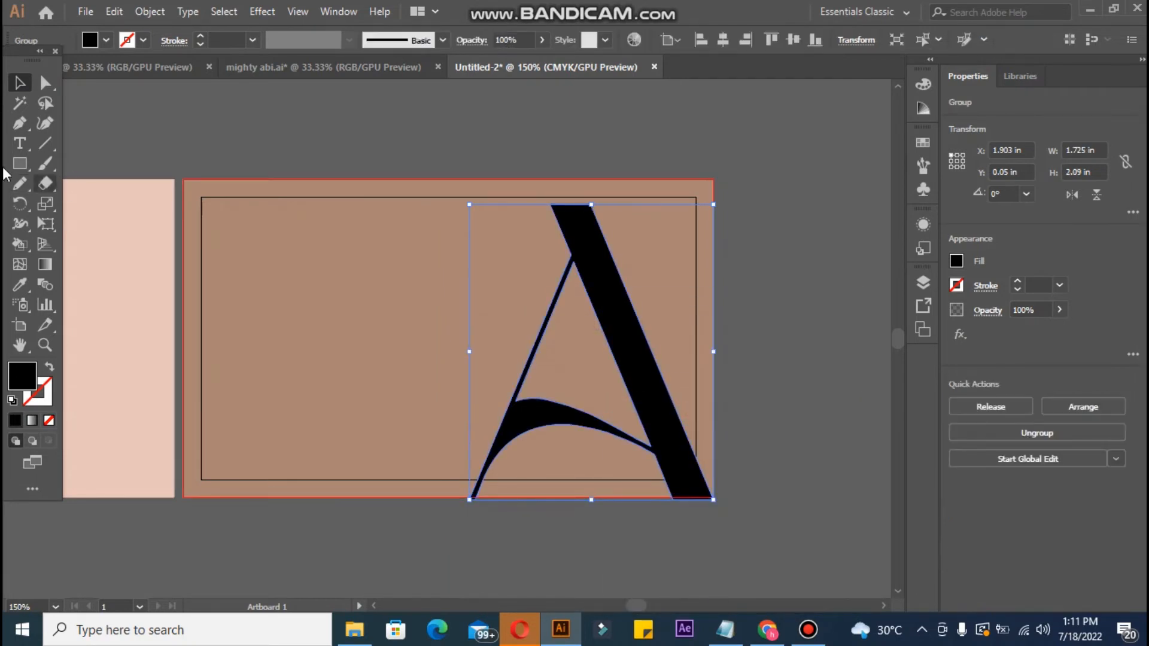
{"action": "left_click", "coordinate": [46, 82]}
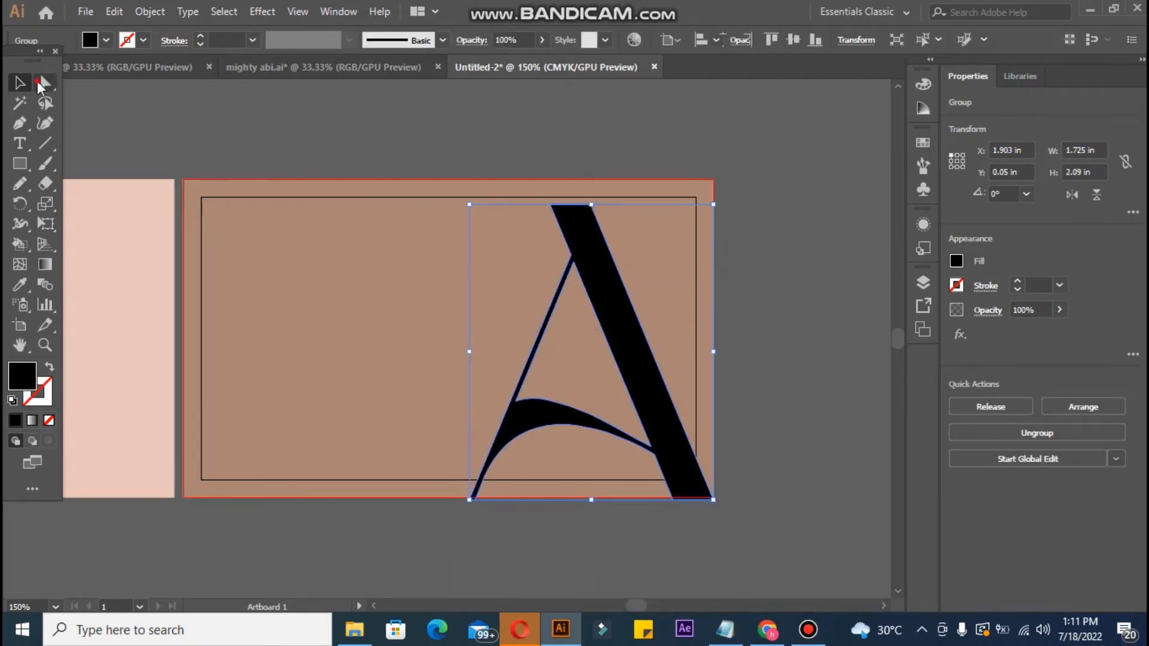
Step: Drag the A's top corner anchor left to give the apex an angled, squared tip
{"action": "left_click", "coordinate": [590, 205]}
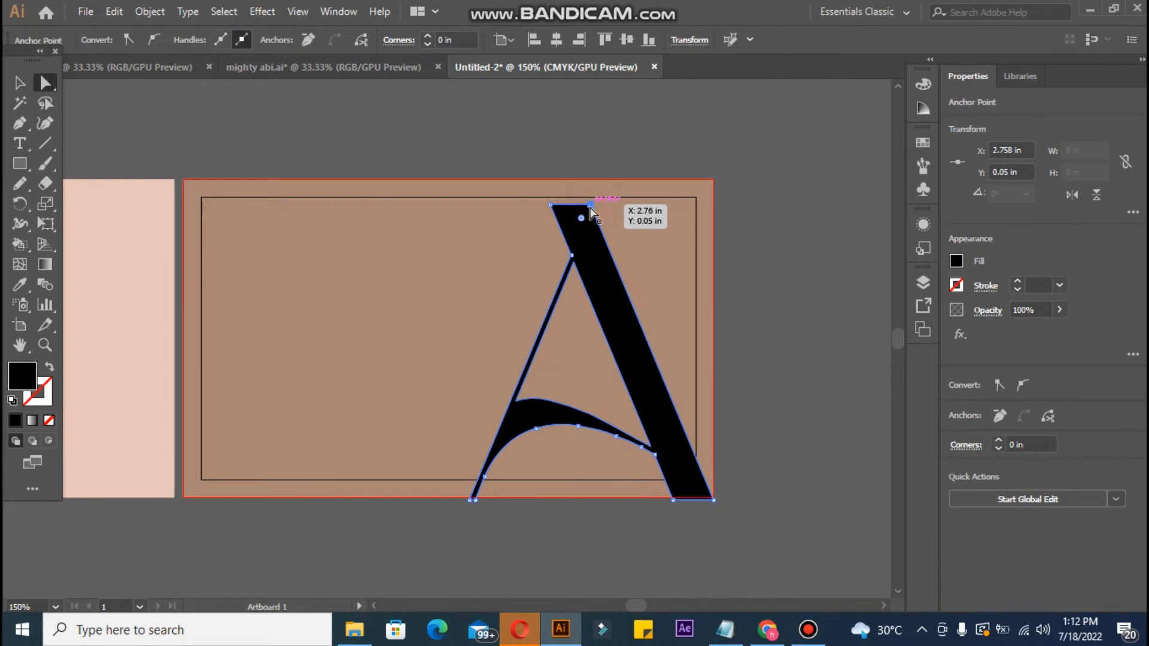
{"action": "left_click_drag", "start_coordinate": [590, 207], "coordinate": [551, 230]}
{"action": "left_click", "coordinate": [545, 154]}
{"action": "left_click", "coordinate": [564, 229]}
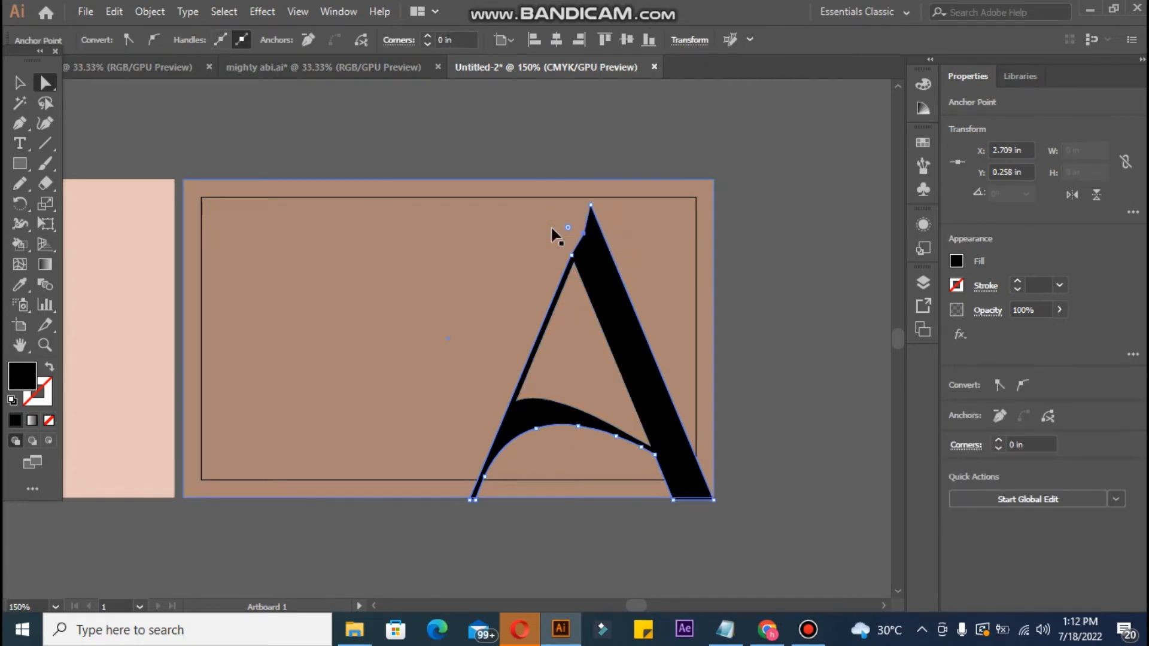
{"action": "left_click", "coordinate": [506, 168]}
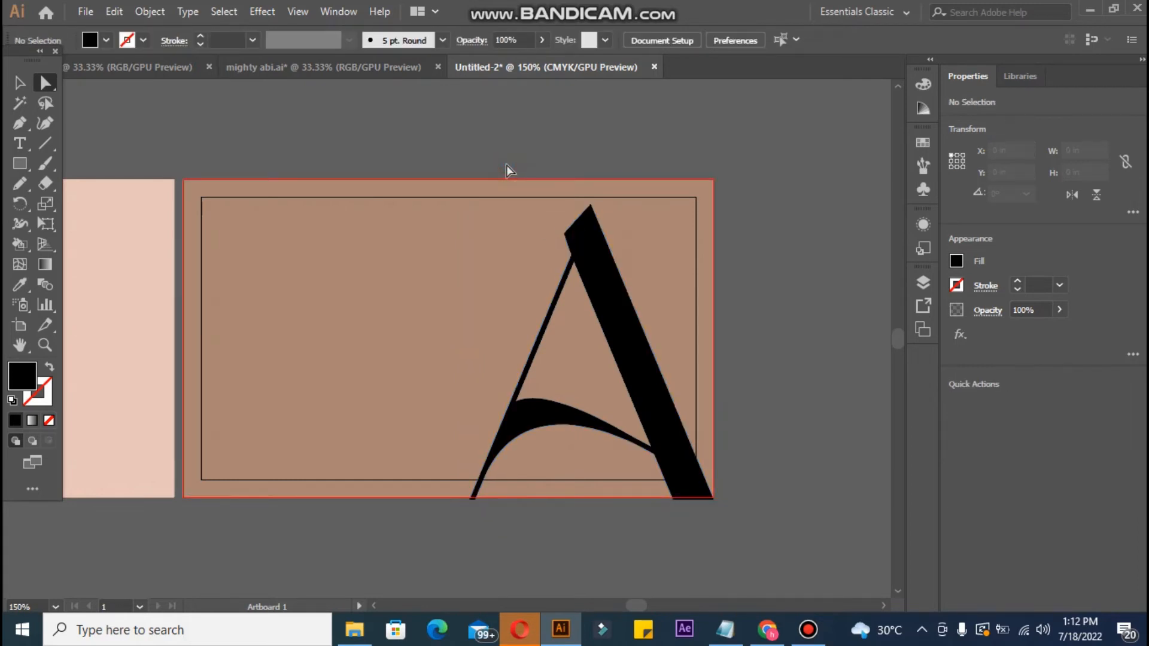
{"action": "left_click", "coordinate": [586, 209]}
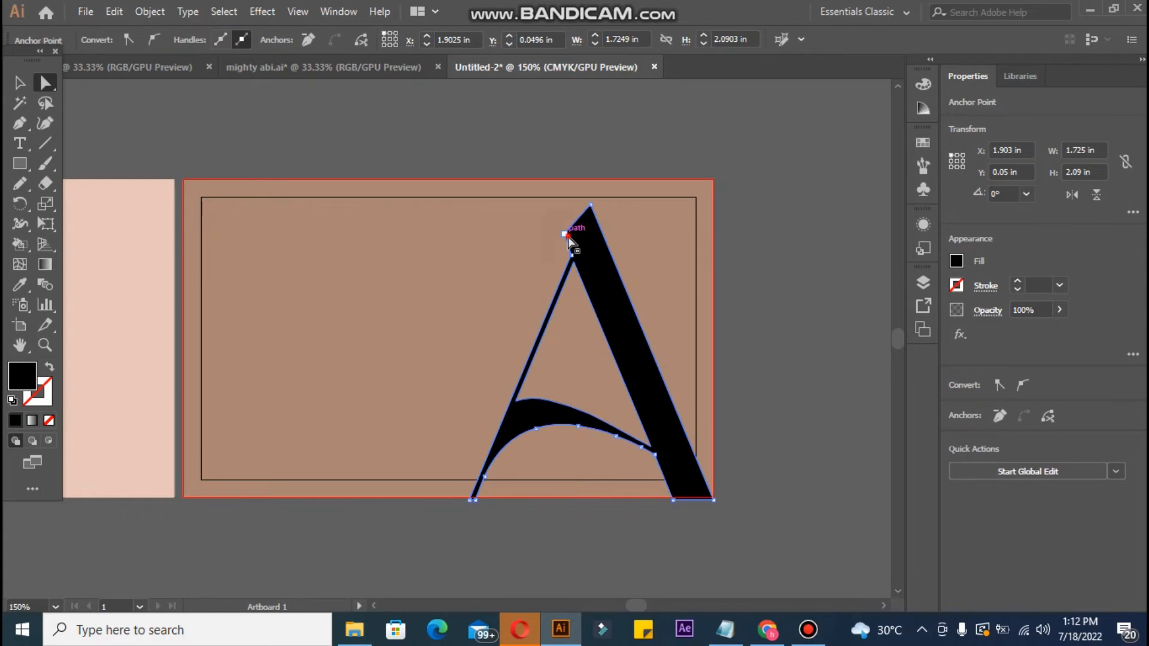
{"action": "left_click", "coordinate": [566, 236]}
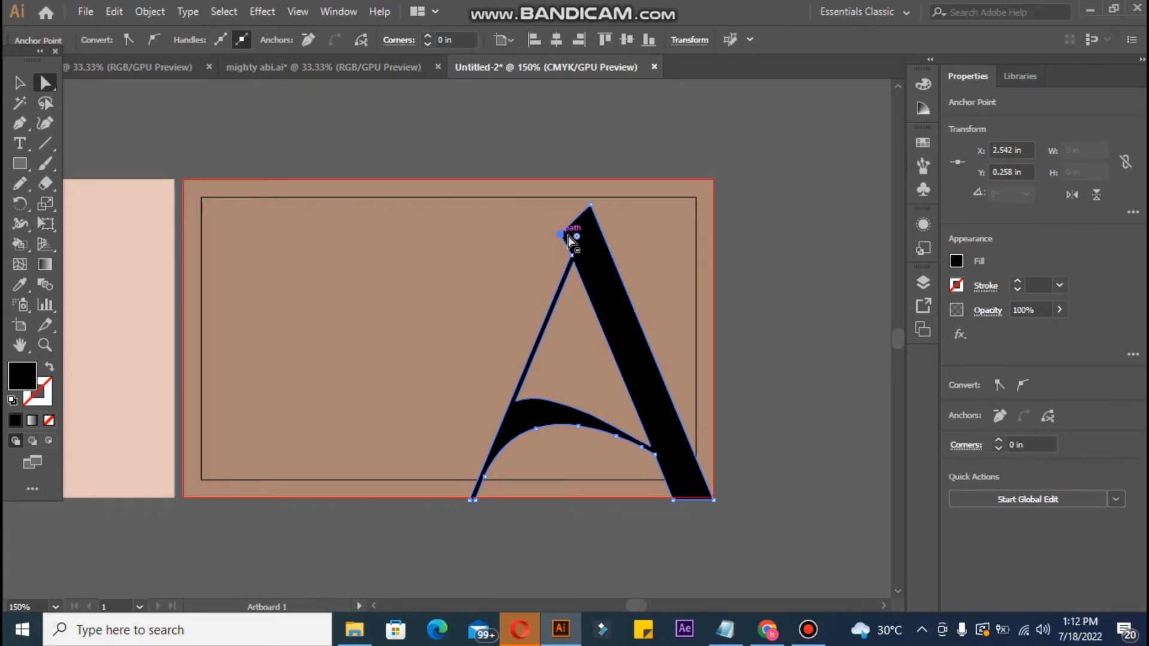
{"action": "left_click", "coordinate": [347, 127]}
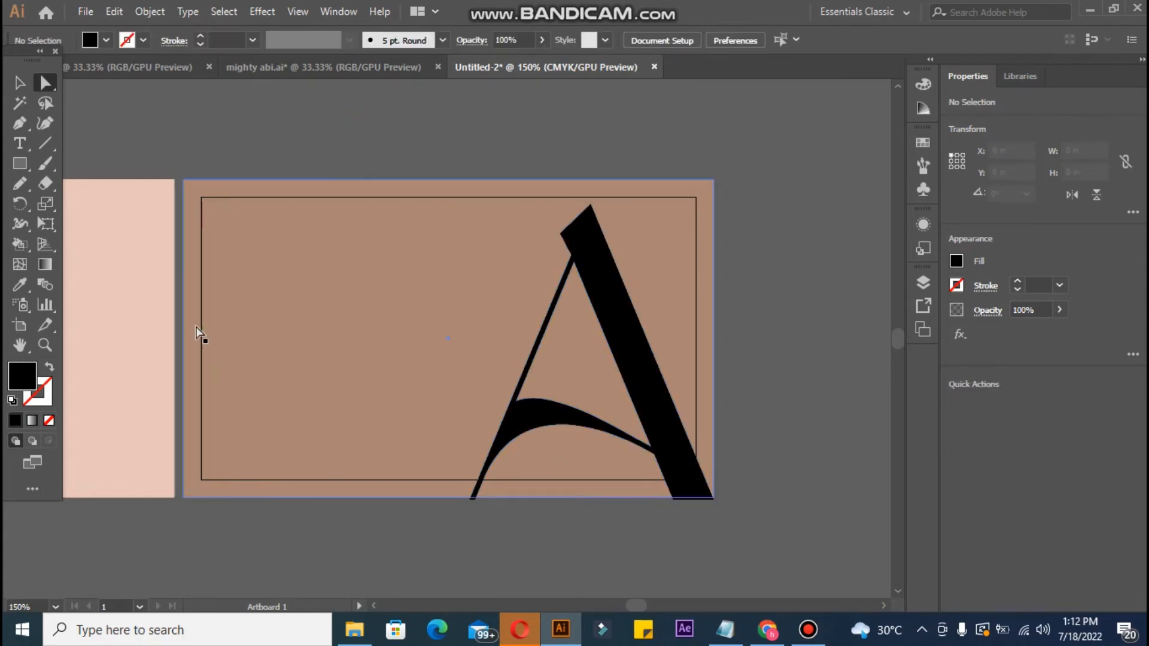
{"action": "left_click", "coordinate": [623, 345]}
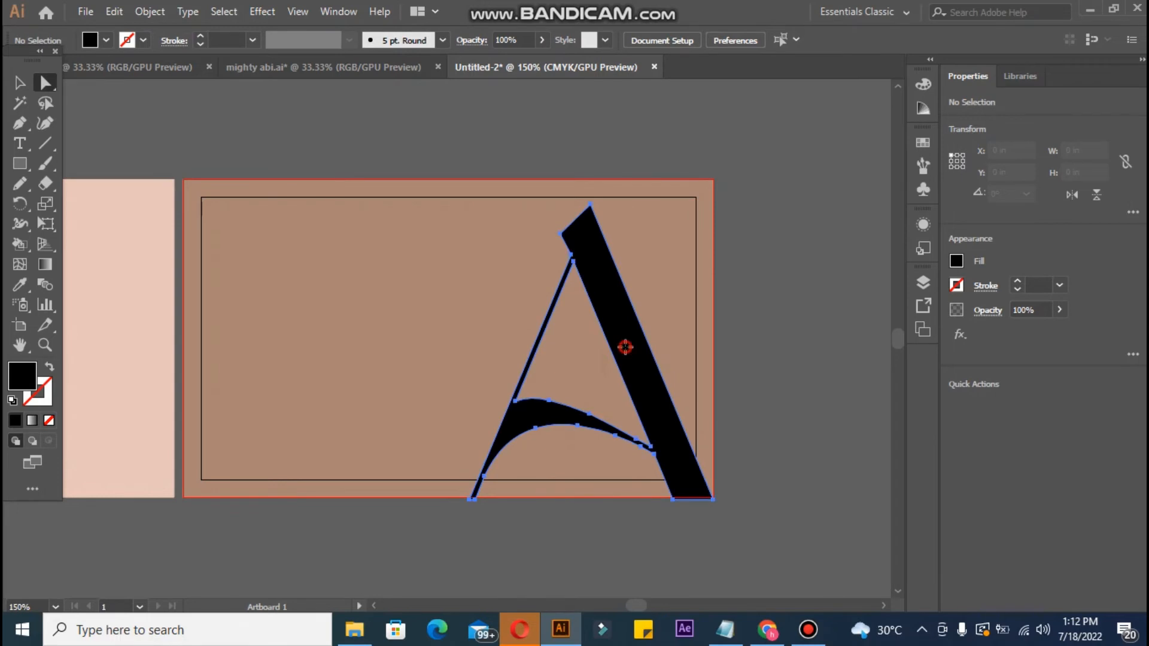
Step: Fill the A with the card's sampled brown, then pick a darker brown in the Color Picker
{"action": "left_click", "coordinate": [20, 285]}
{"action": "left_click", "coordinate": [242, 282]}
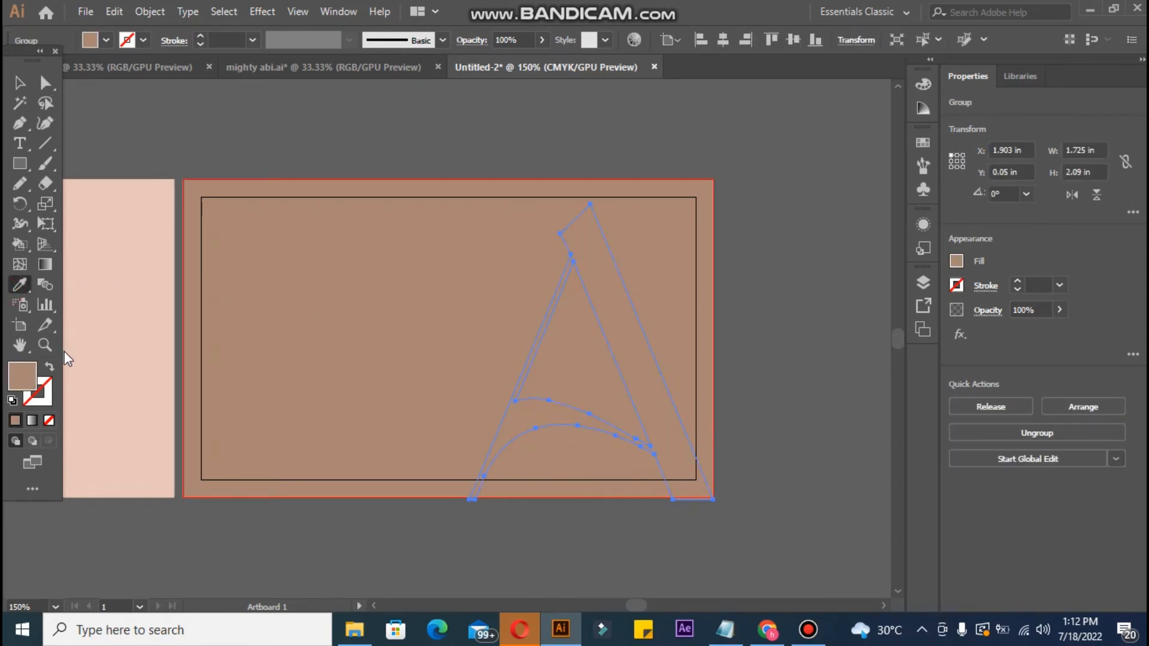
{"action": "double_click", "coordinate": [24, 365]}
{"action": "left_click", "coordinate": [431, 293]}
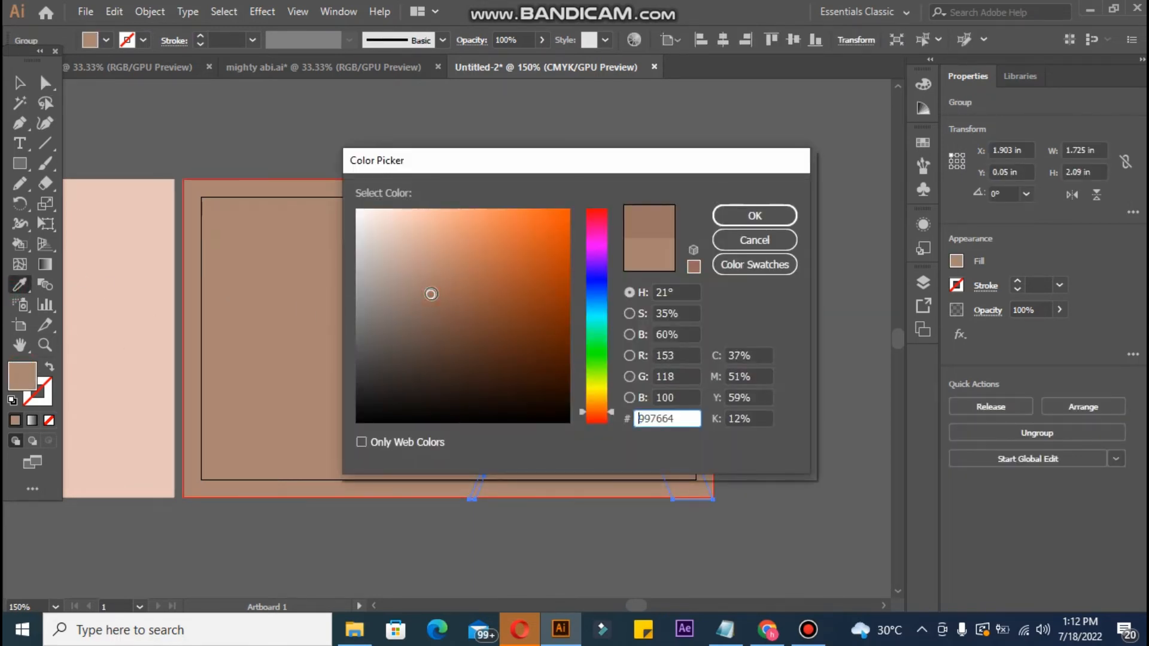
{"action": "left_click", "coordinate": [434, 304]}
{"action": "left_click", "coordinate": [444, 311]}
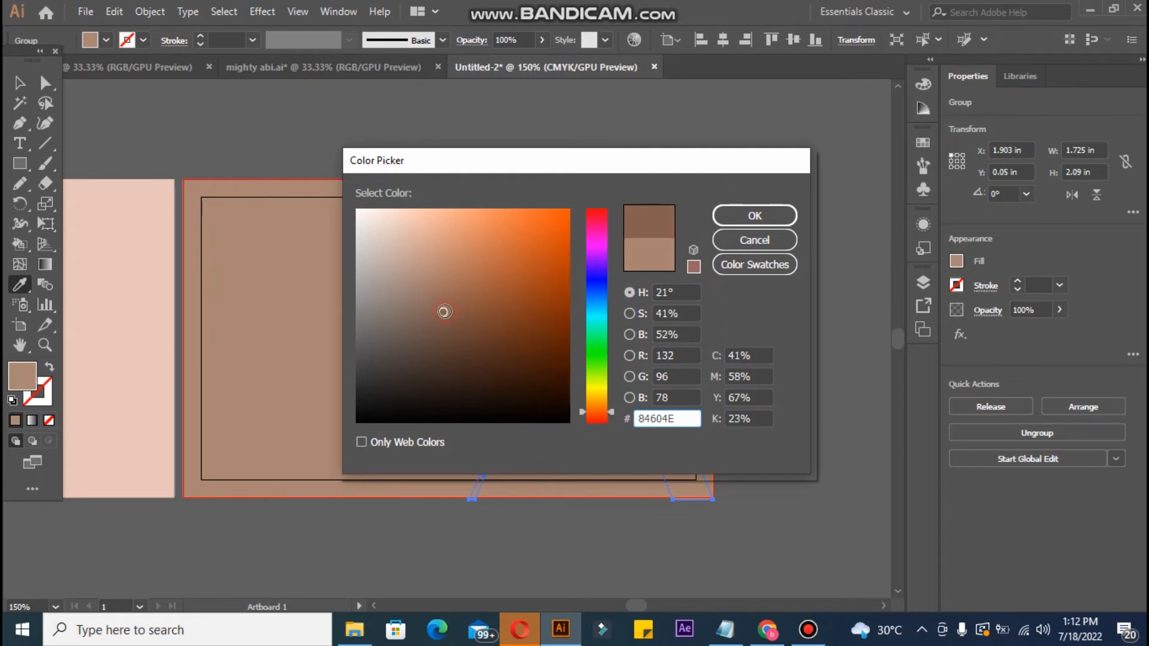
{"action": "left_click", "coordinate": [751, 221]}
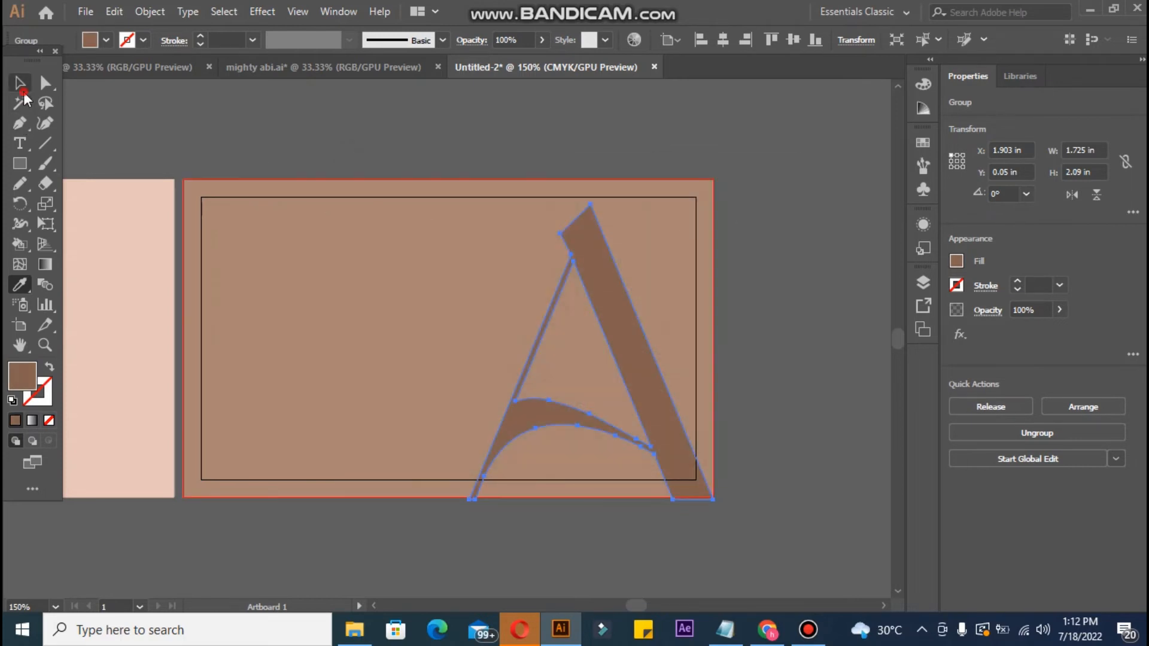
Step: Deepen the A group's fill further to dark brown 6D4B3C
{"action": "left_click", "coordinate": [22, 91]}
{"action": "left_click", "coordinate": [179, 118]}
{"action": "left_click", "coordinate": [659, 441]}
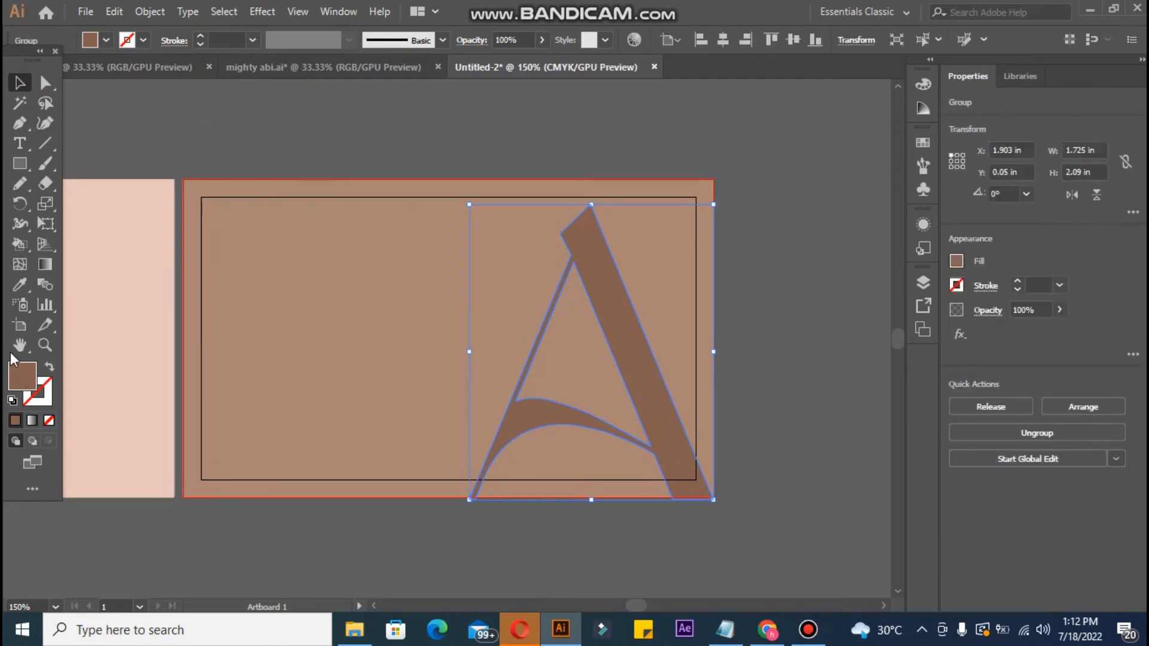
{"action": "double_click", "coordinate": [22, 377]}
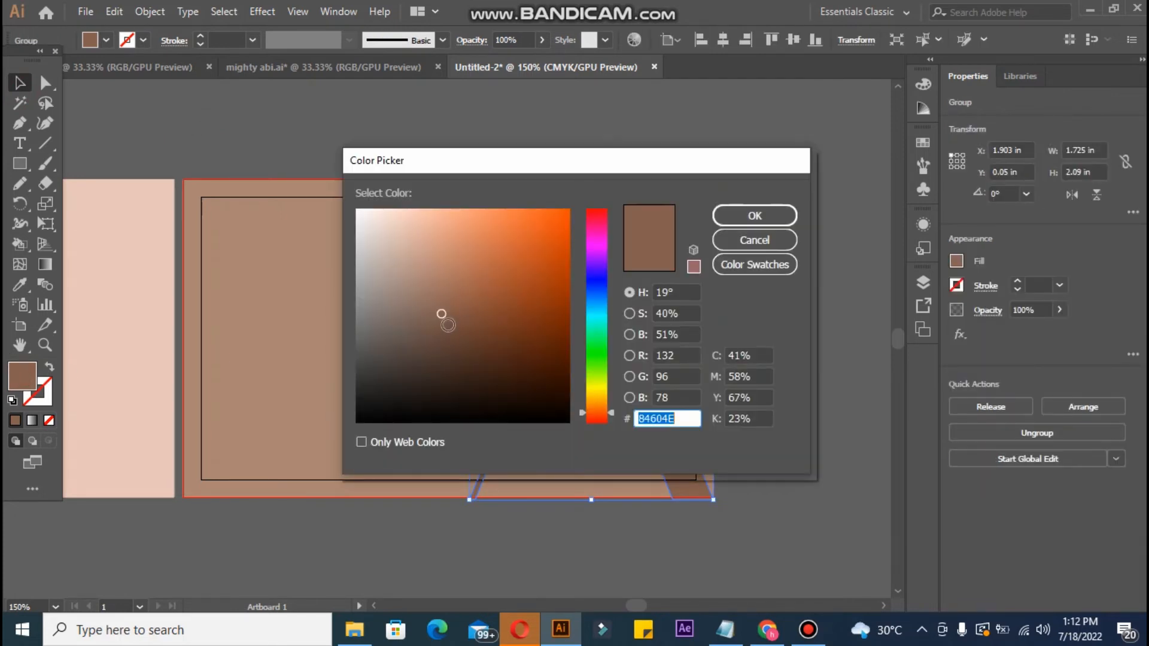
{"action": "left_click", "coordinate": [449, 326]}
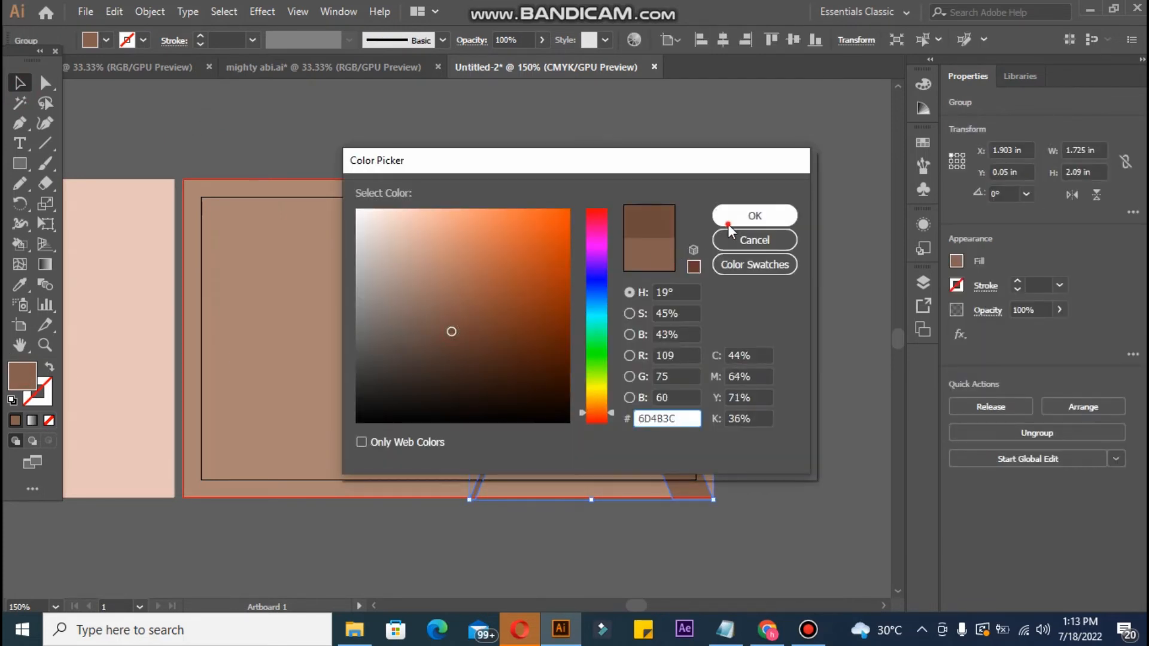
{"action": "left_click", "coordinate": [754, 215]}
Step: Zoom out to frame both cards and select the brown card's background rectangle
{"action": "left_click", "coordinate": [150, 154]}
{"action": "key", "text": "ctrl+minus"}
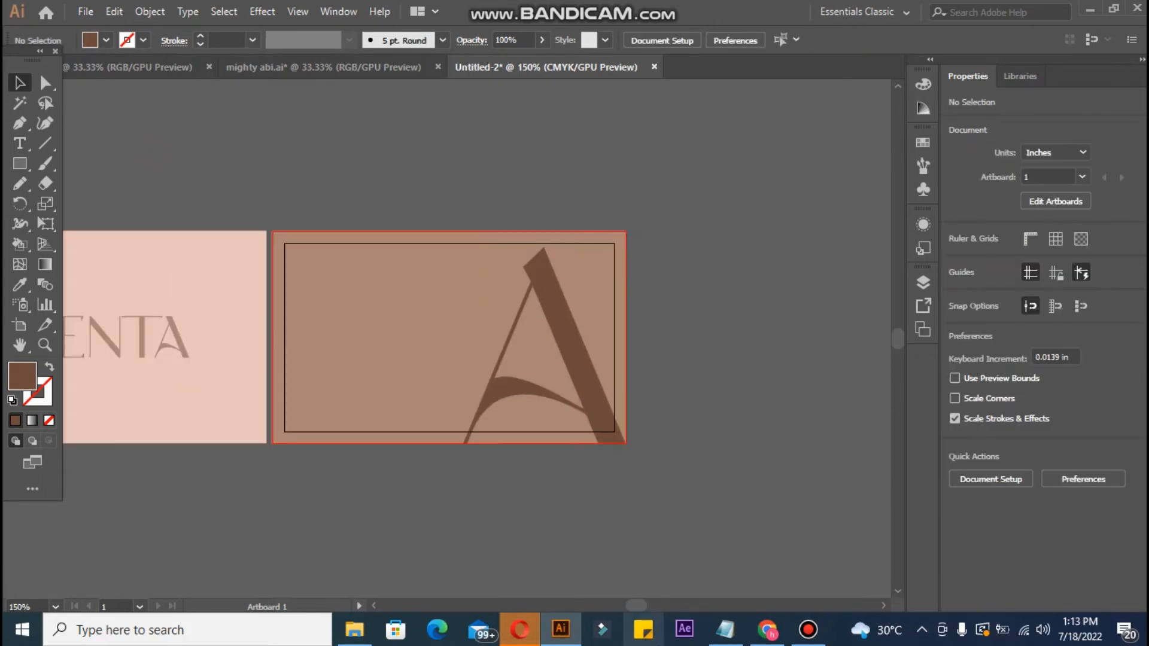
{"action": "left_click_drag", "start_coordinate": [520, 519], "coordinate": [666, 533]}
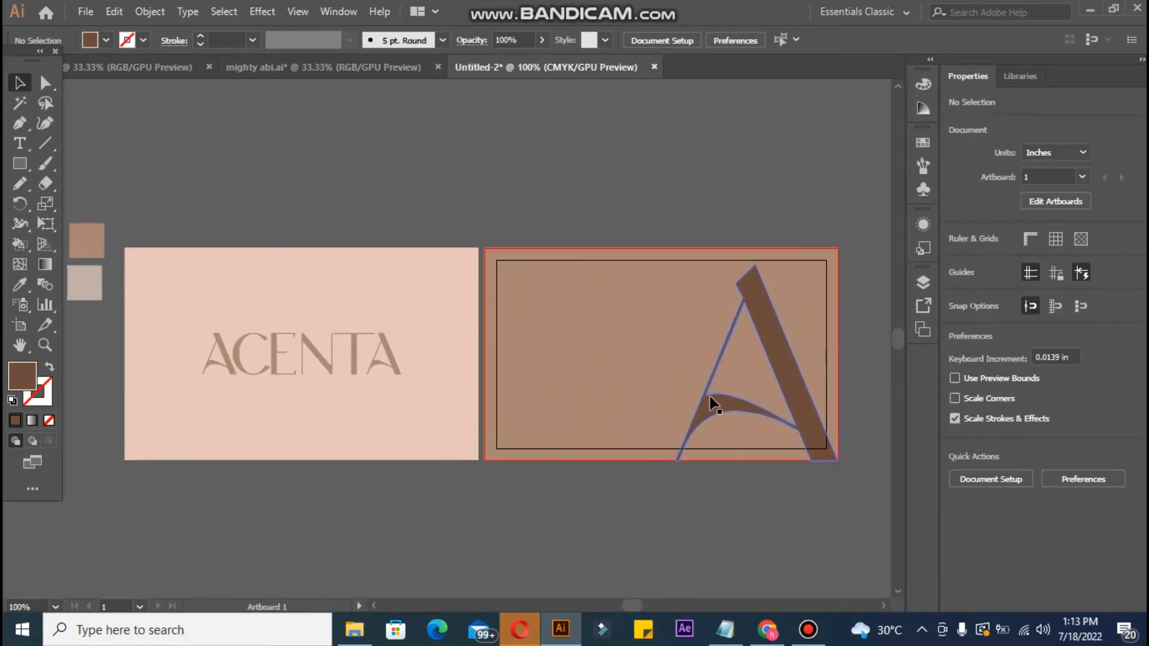
{"action": "left_click", "coordinate": [646, 385]}
{"action": "left_click", "coordinate": [87, 12]}
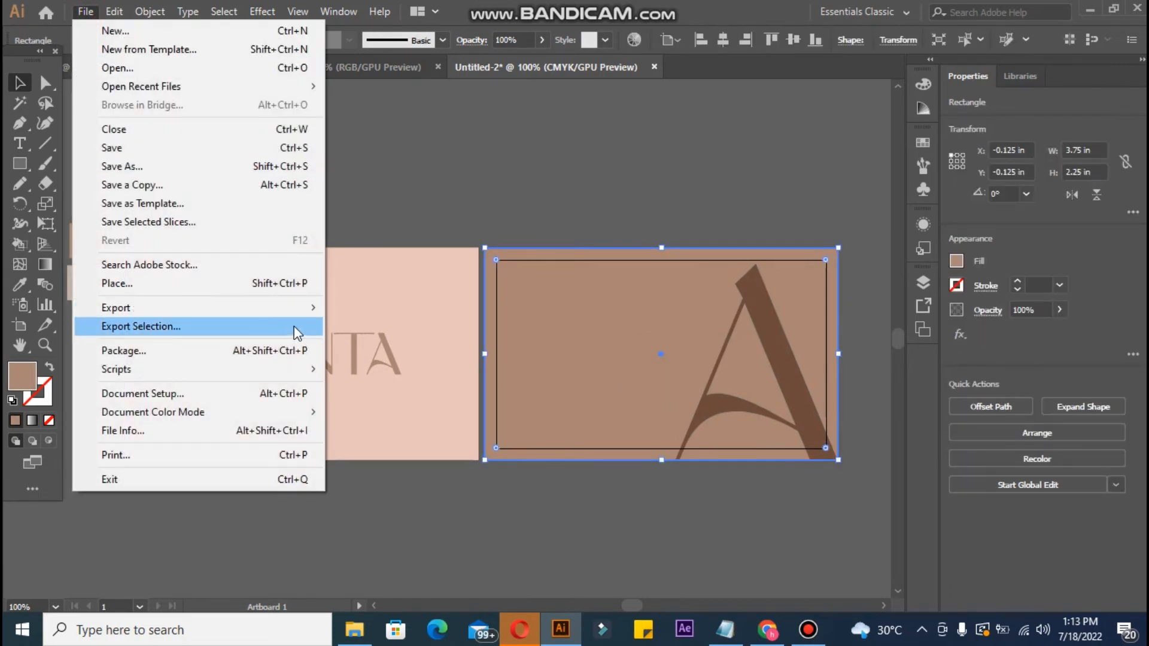
{"action": "mouse_move", "coordinate": [296, 311]}
{"action": "left_click", "coordinate": [361, 346]}
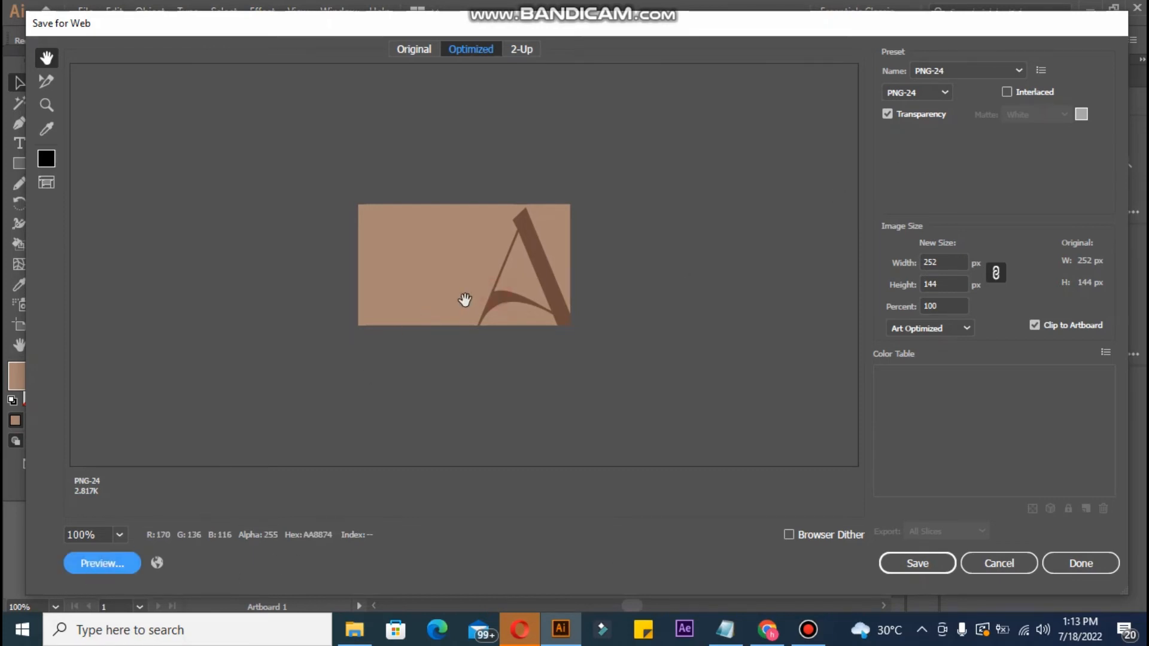
{"action": "left_click", "coordinate": [506, 413]}
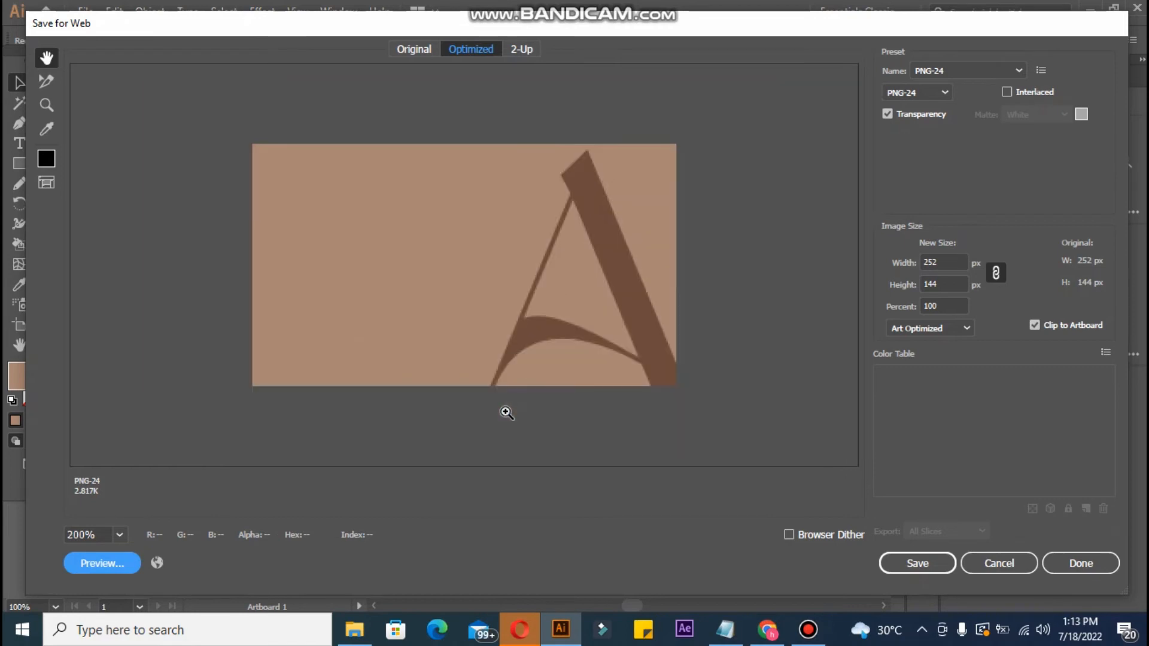
{"action": "left_click", "coordinate": [506, 413]}
{"action": "left_click", "coordinate": [506, 413], "text": "alt"}
{"action": "left_click", "coordinate": [1021, 564]}
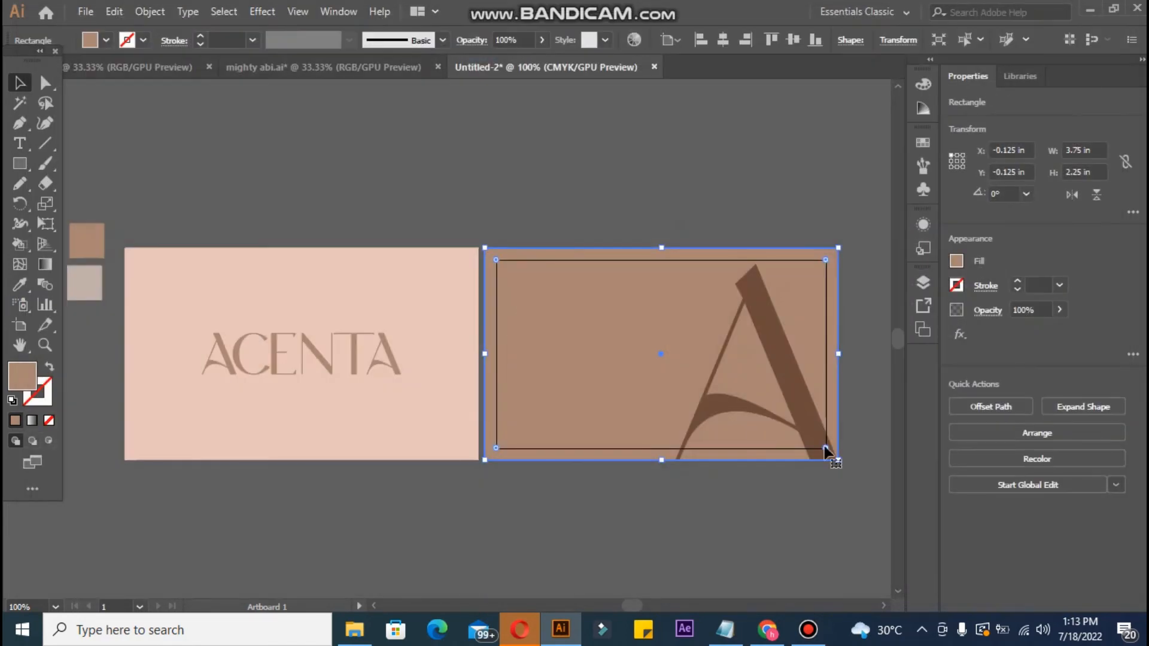
Step: Create a new point text object above the cards containing the cardholder's name
{"action": "left_click", "coordinate": [246, 228]}
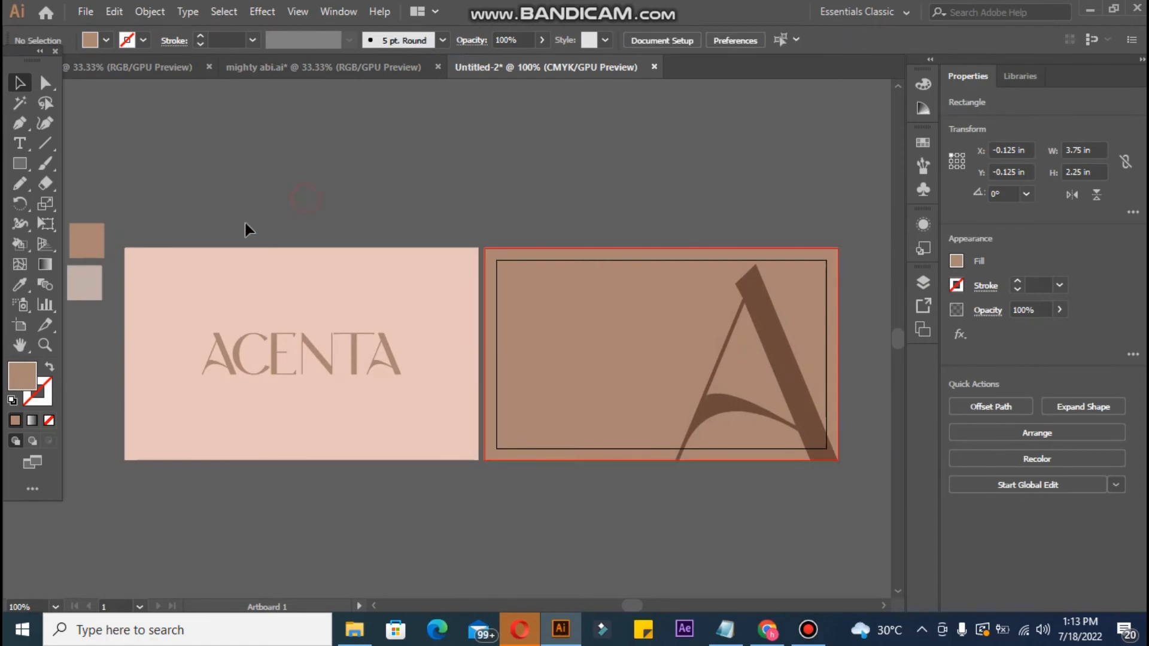
{"action": "left_click", "coordinate": [824, 422]}
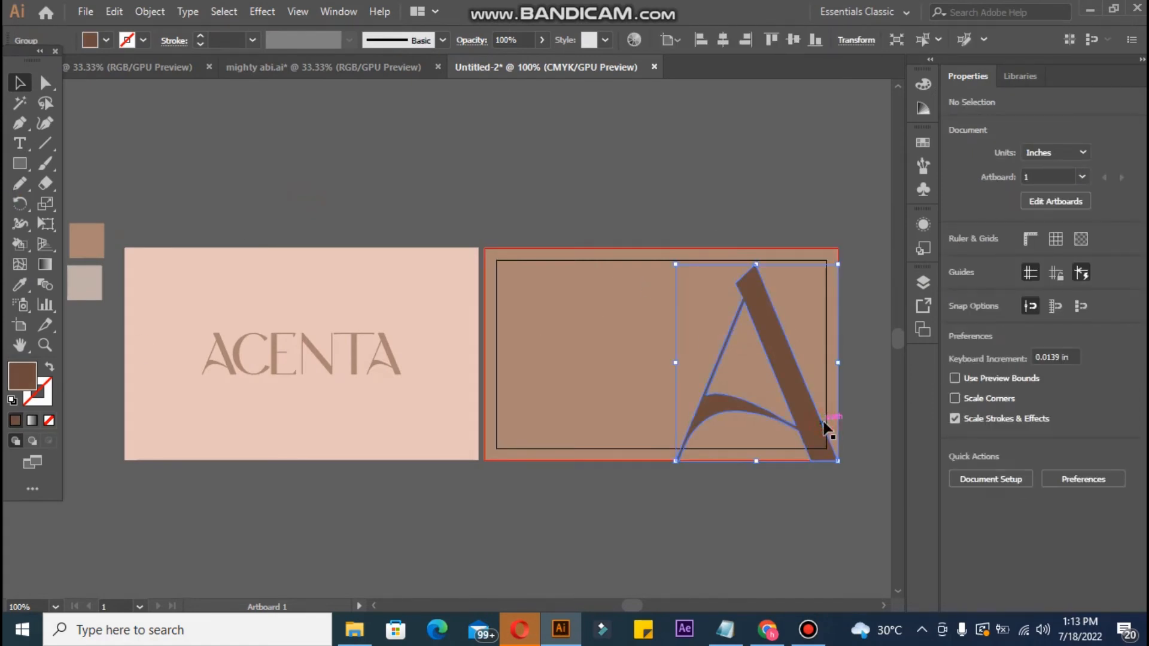
{"action": "left_click", "coordinate": [640, 239]}
{"action": "left_click", "coordinate": [18, 144]}
{"action": "left_click", "coordinate": [417, 166]}
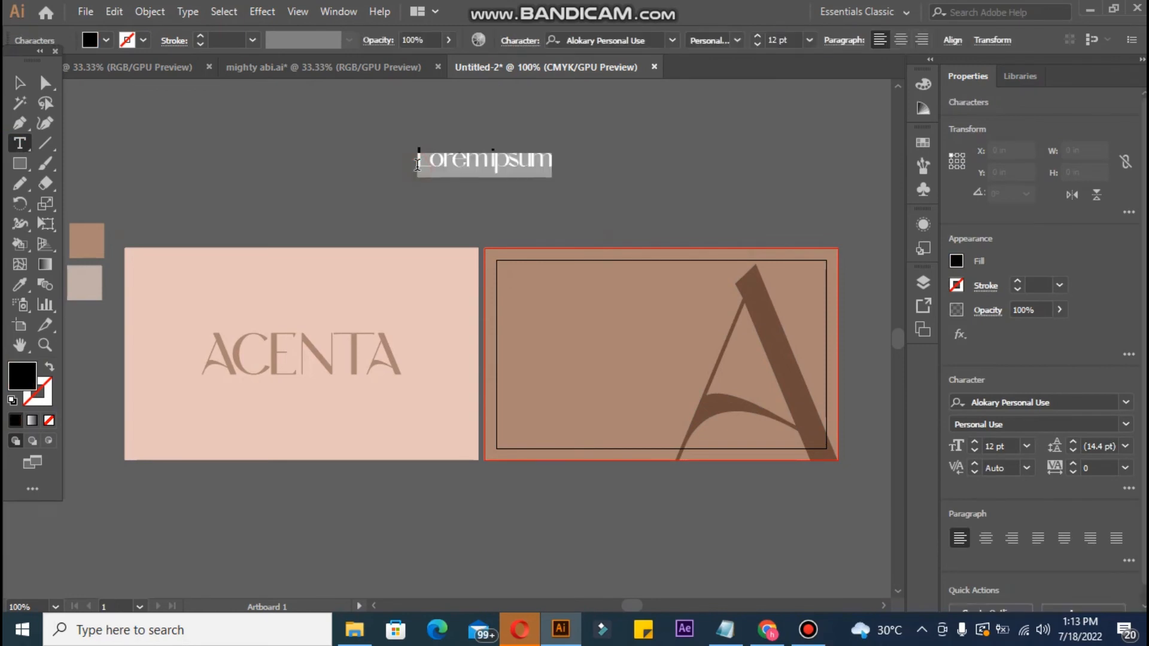
{"action": "key", "text": "BackSpace"}
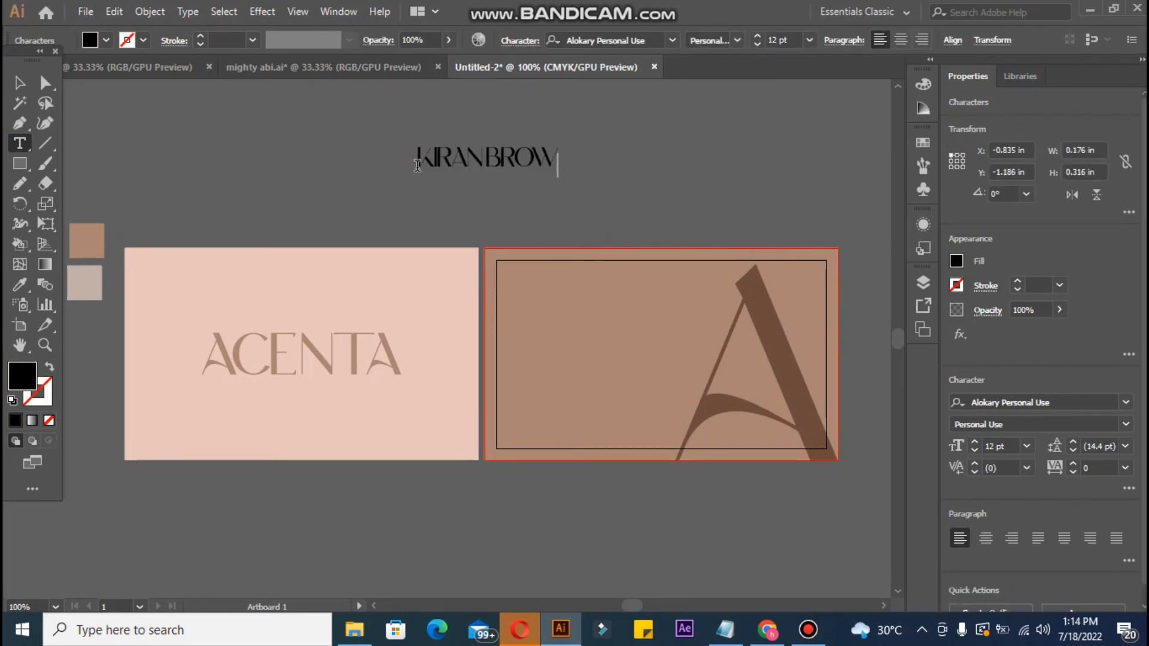
{"action": "left_click", "coordinate": [18, 83]}
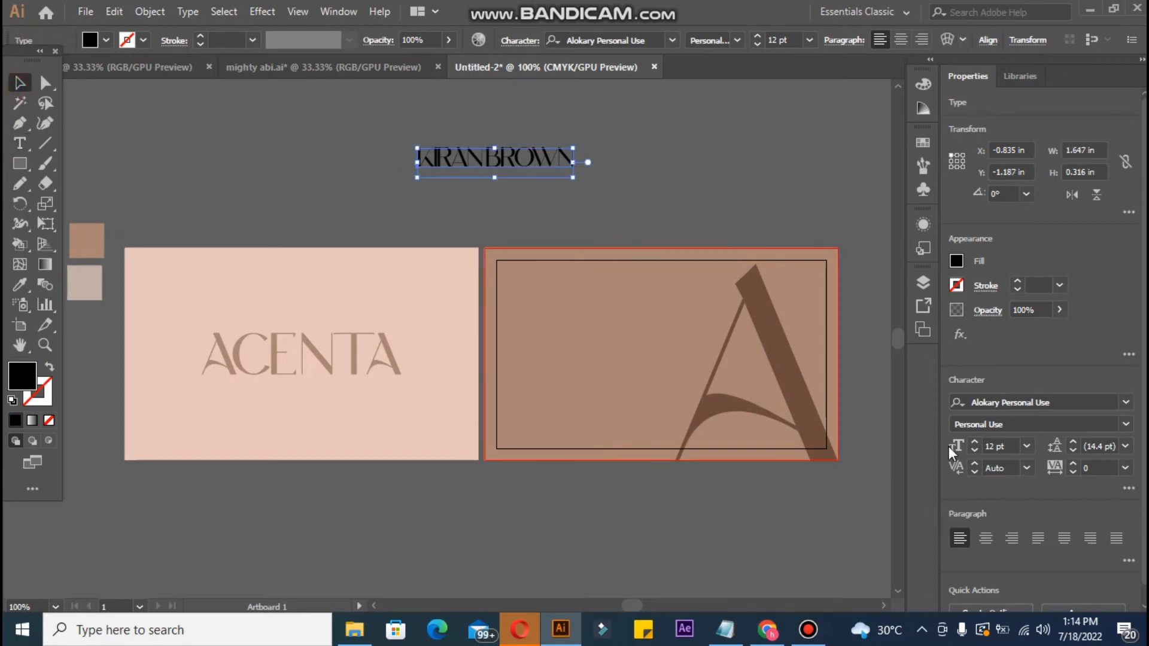
Step: Set the name in Acumin Variable Concept at 13 pt on the brown card's top-left
{"action": "left_click", "coordinate": [1127, 405]}
{"action": "left_click", "coordinate": [835, 570]}
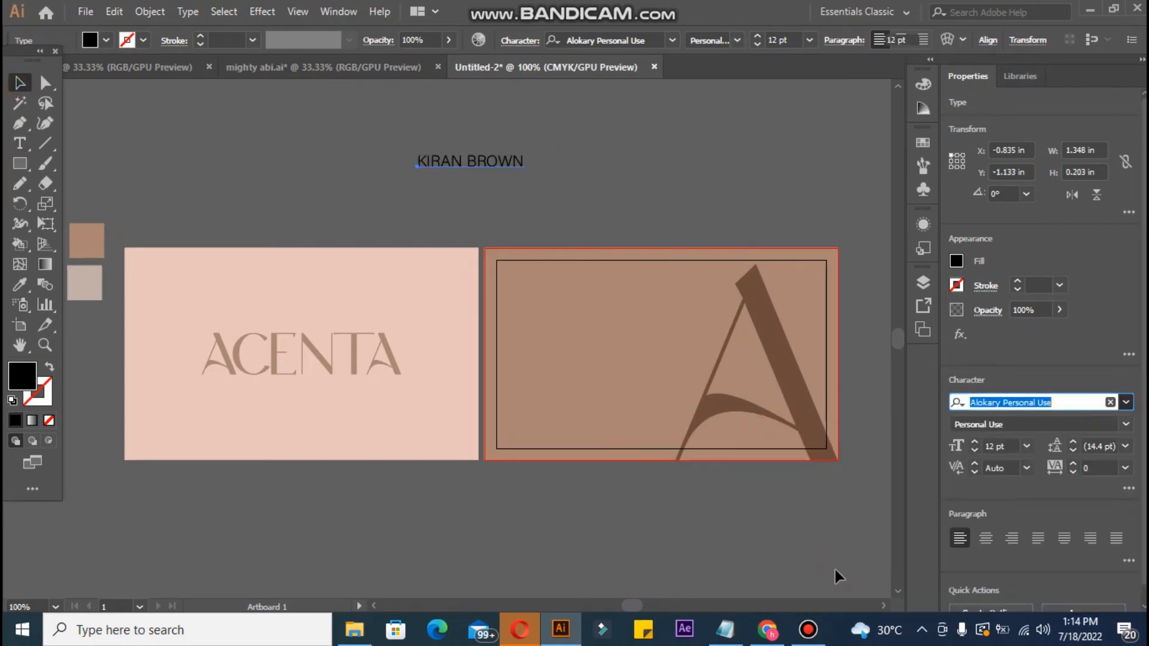
{"action": "left_click", "coordinate": [452, 164]}
{"action": "left_click_drag", "start_coordinate": [456, 162], "coordinate": [549, 283]}
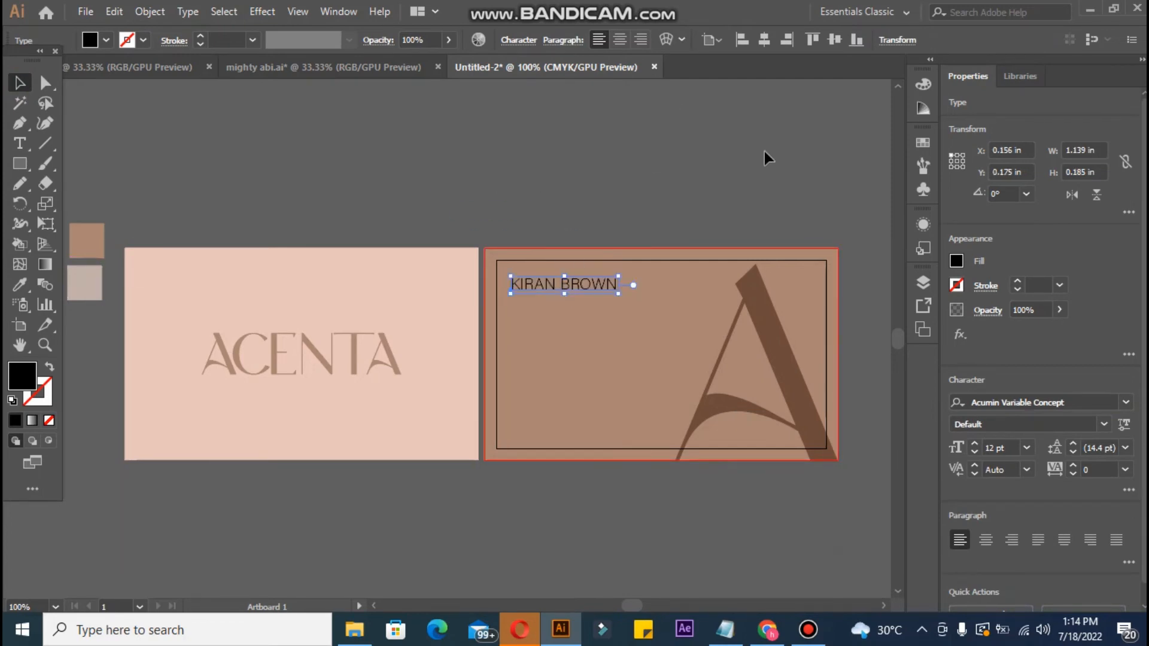
{"action": "left_click", "coordinate": [978, 451]}
{"action": "left_click", "coordinate": [974, 443]}
{"action": "left_click", "coordinate": [974, 443]}
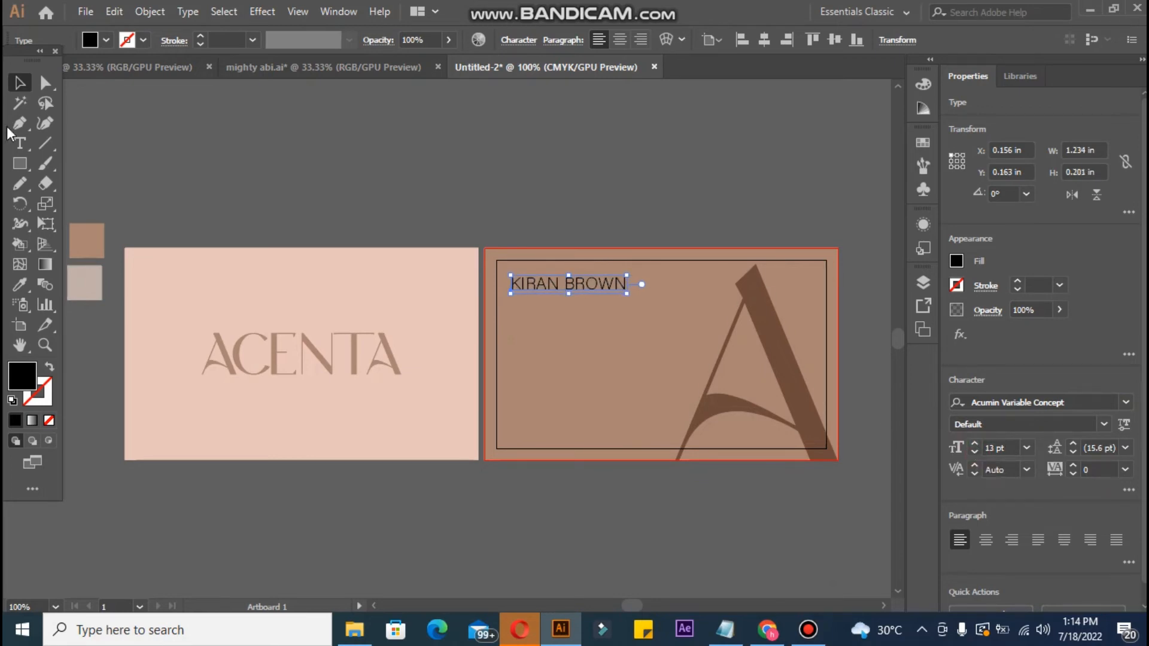
Step: Colour the name with the artboard's light pink and switch it to the Medium weight
{"action": "left_click", "coordinate": [19, 284]}
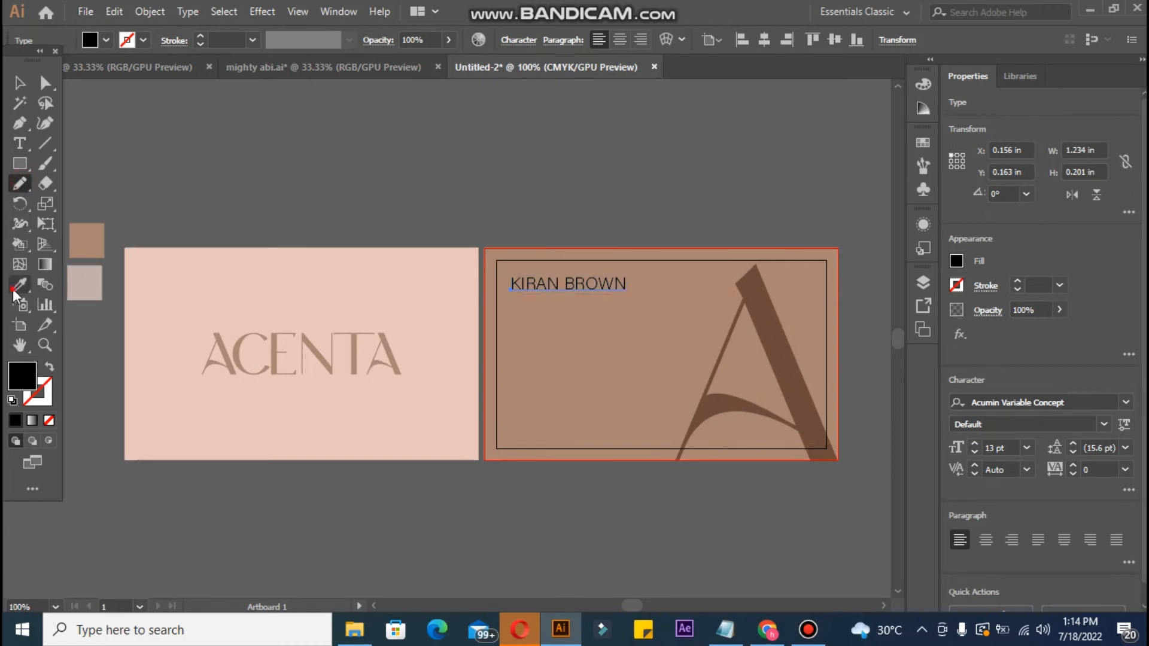
{"action": "left_click", "coordinate": [161, 290]}
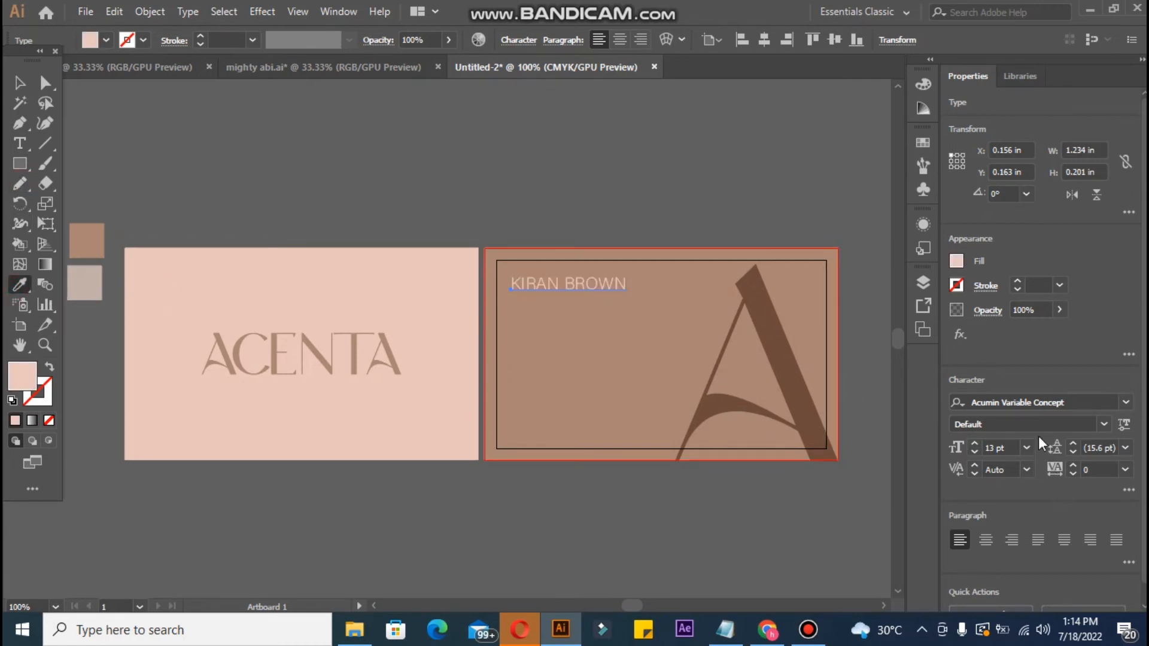
{"action": "left_click", "coordinate": [1103, 424]}
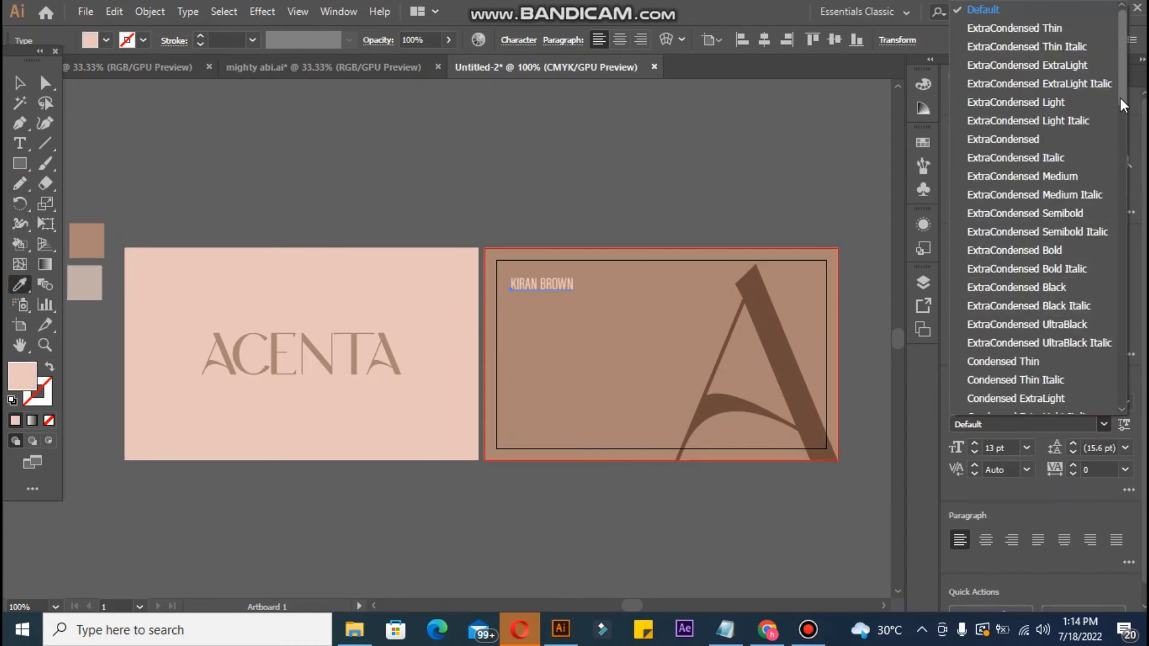
{"action": "left_click_drag", "start_coordinate": [1123, 104], "coordinate": [1119, 328]}
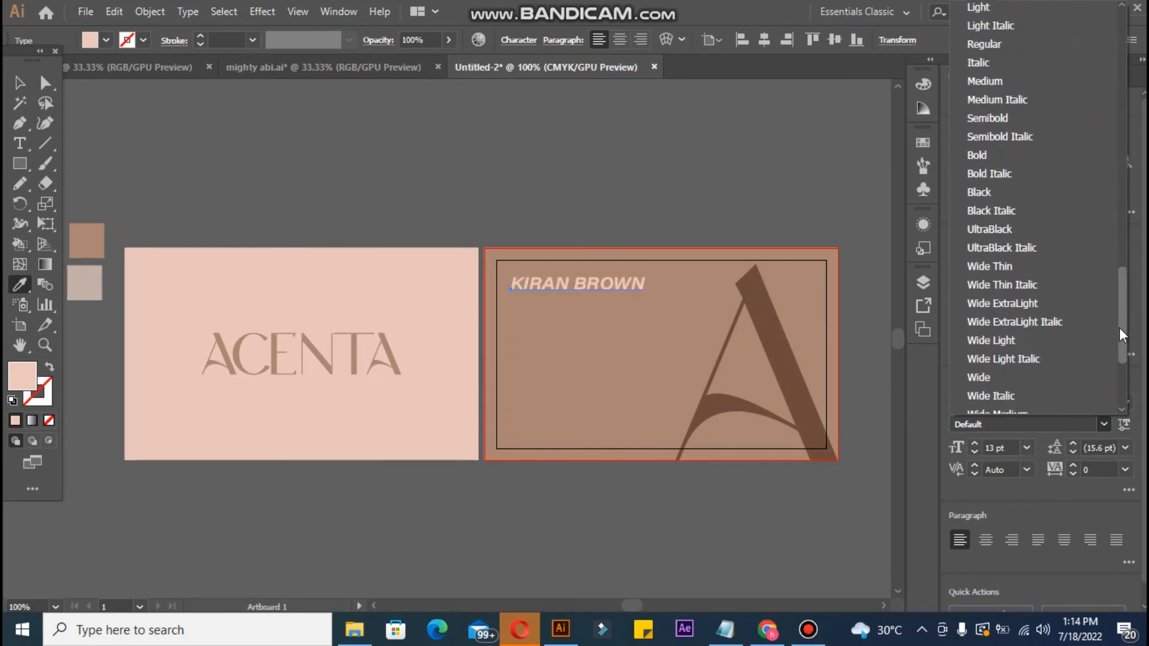
{"action": "scroll", "coordinate": [1119, 328], "scroll_direction": "up", "scroll_amount": 3}
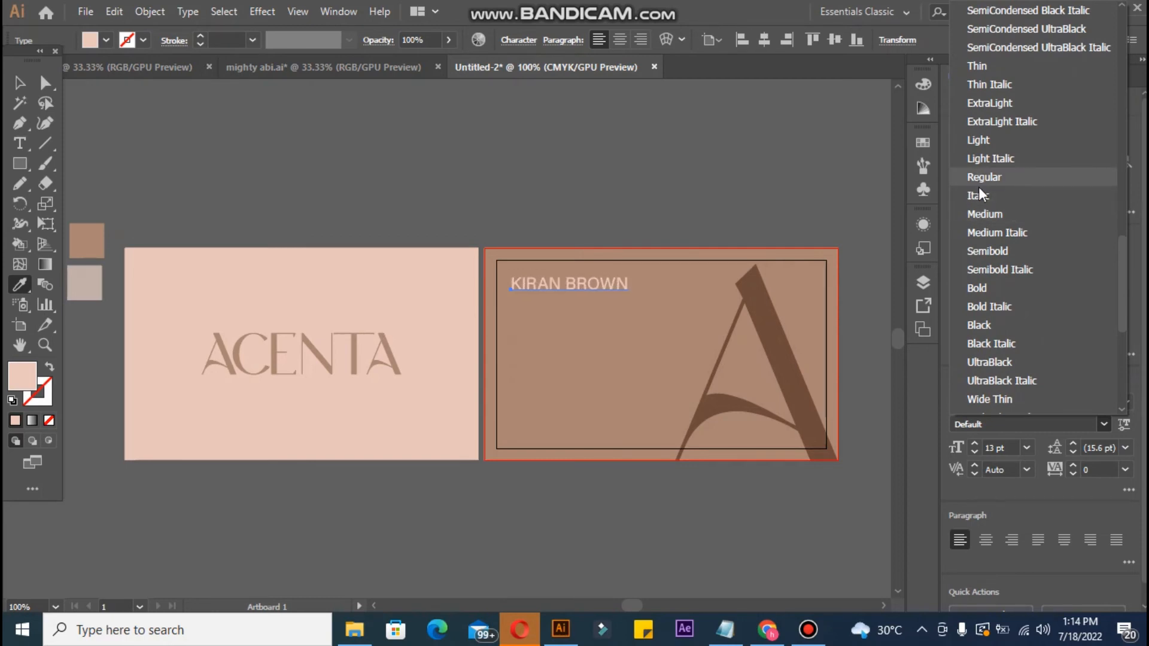
{"action": "left_click", "coordinate": [981, 213]}
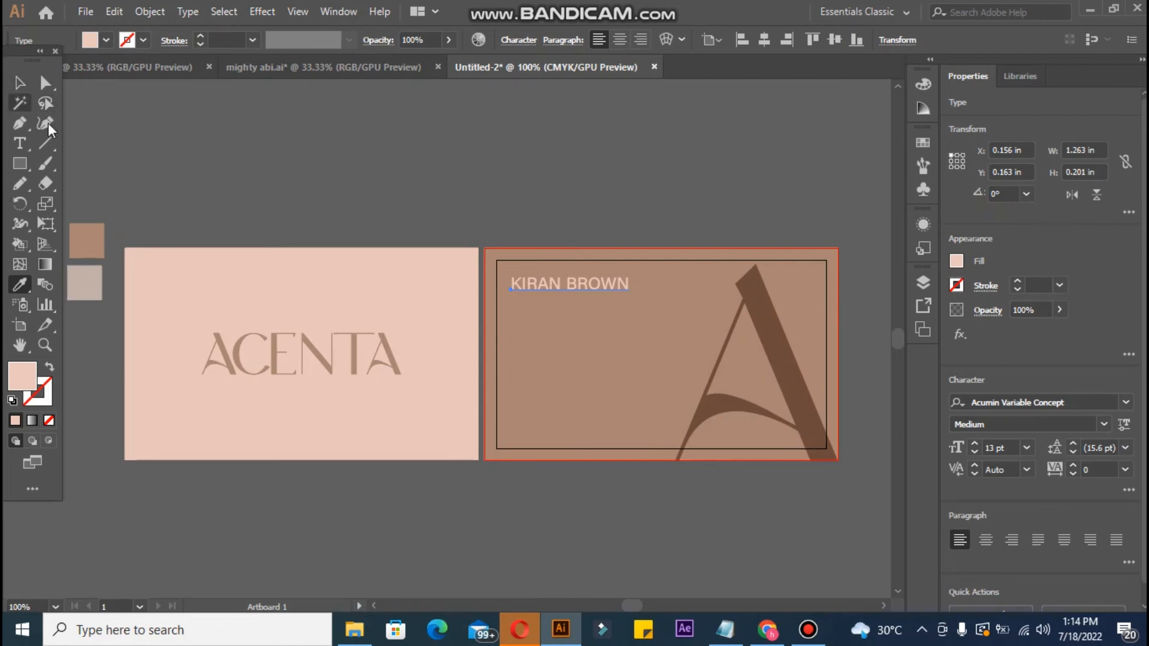
Step: Remove the extra letter from the cardholder's first name
{"action": "key", "text": "t"}
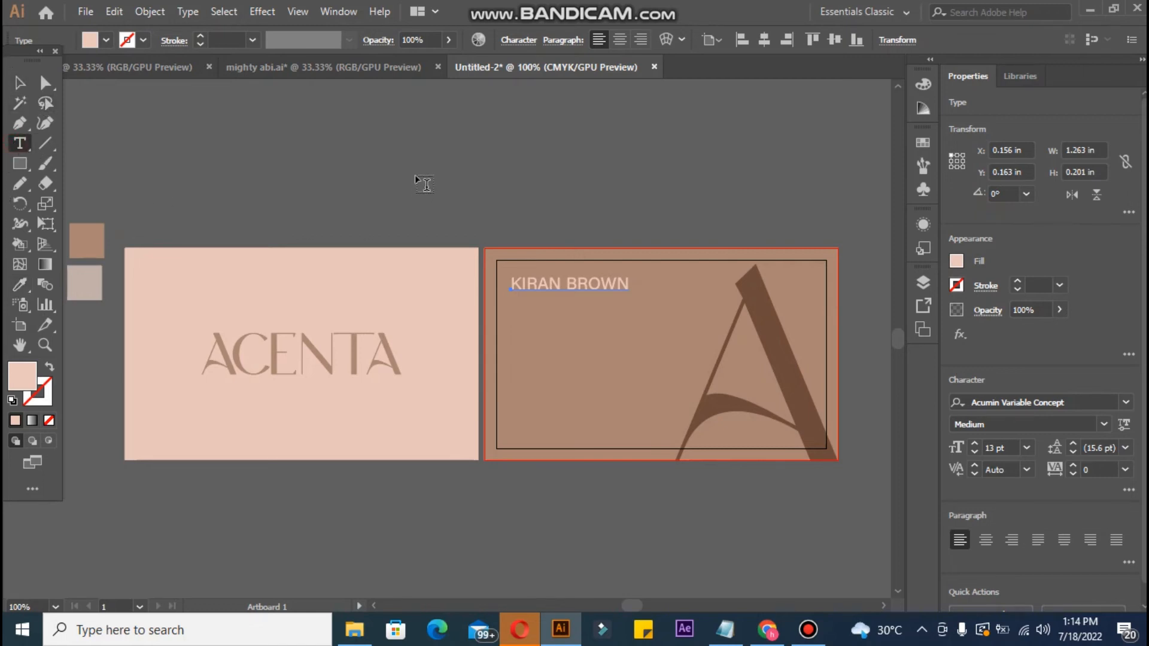
{"action": "left_click", "coordinate": [423, 179]}
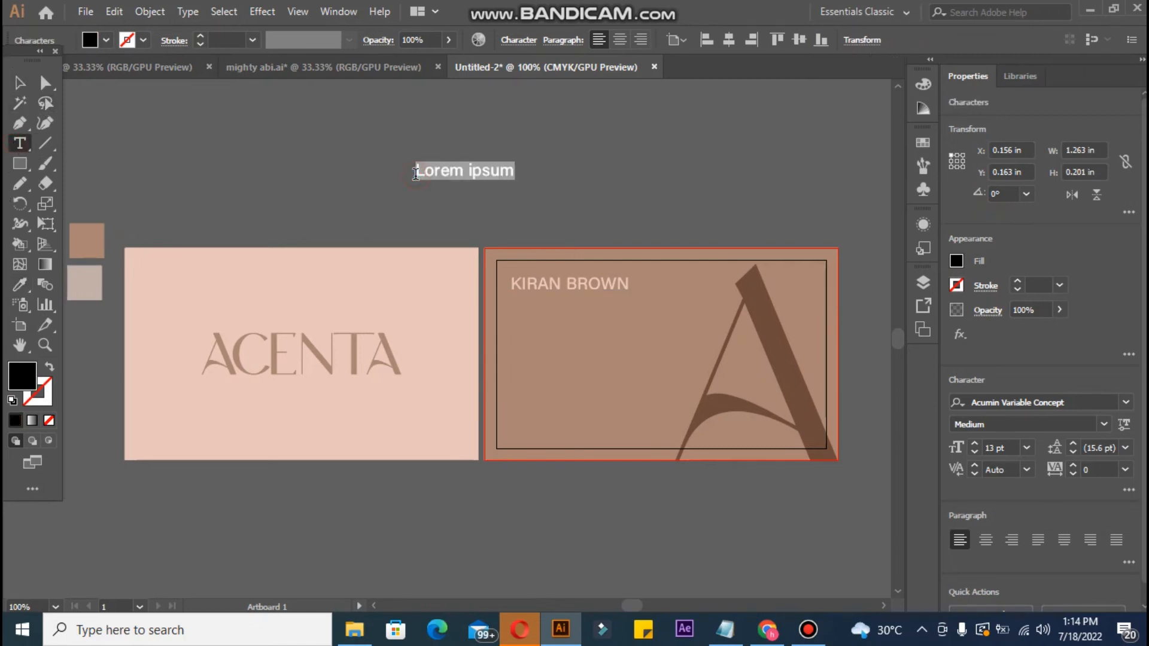
{"action": "left_click", "coordinate": [556, 285]}
{"action": "key", "text": "BackSpace"}
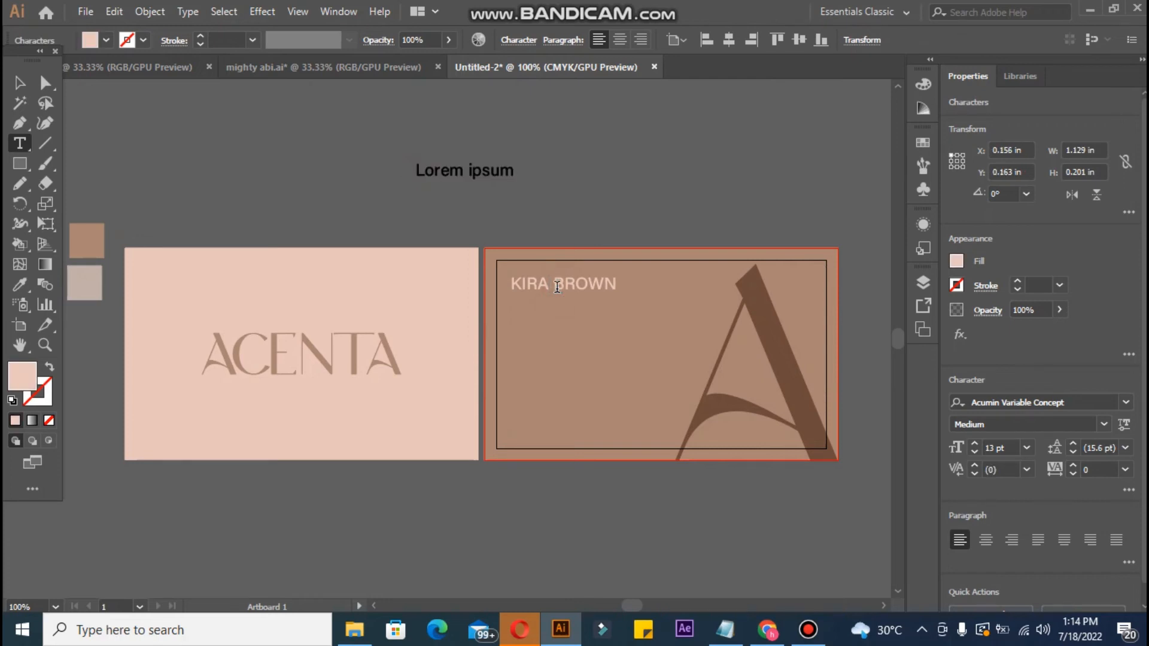
{"action": "key", "text": "Delete"}
Step: Add 'Head of Marketing' text beneath the name and shrink it to 5 pt
{"action": "left_click", "coordinate": [497, 167]}
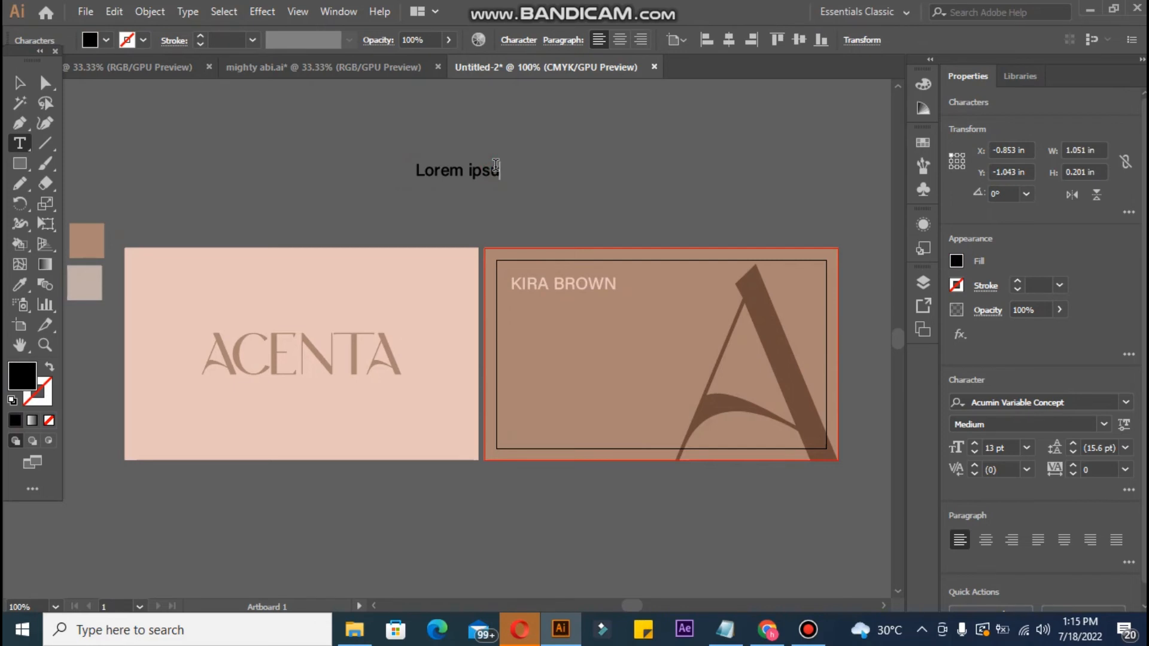
{"action": "key", "text": "BackSpace"}
{"action": "key", "text": "BackSpace"}
{"action": "key", "text": "BackSpace"}
{"action": "key", "text": "BackSpace"}
{"action": "key", "text": "BackSpace"}
{"action": "key", "text": "BackSpace"}
{"action": "key", "text": "BackSpace"}
{"action": "key", "text": "BackSpace"}
{"action": "key", "text": "BackSpace"}
{"action": "key", "text": "BackSpace"}
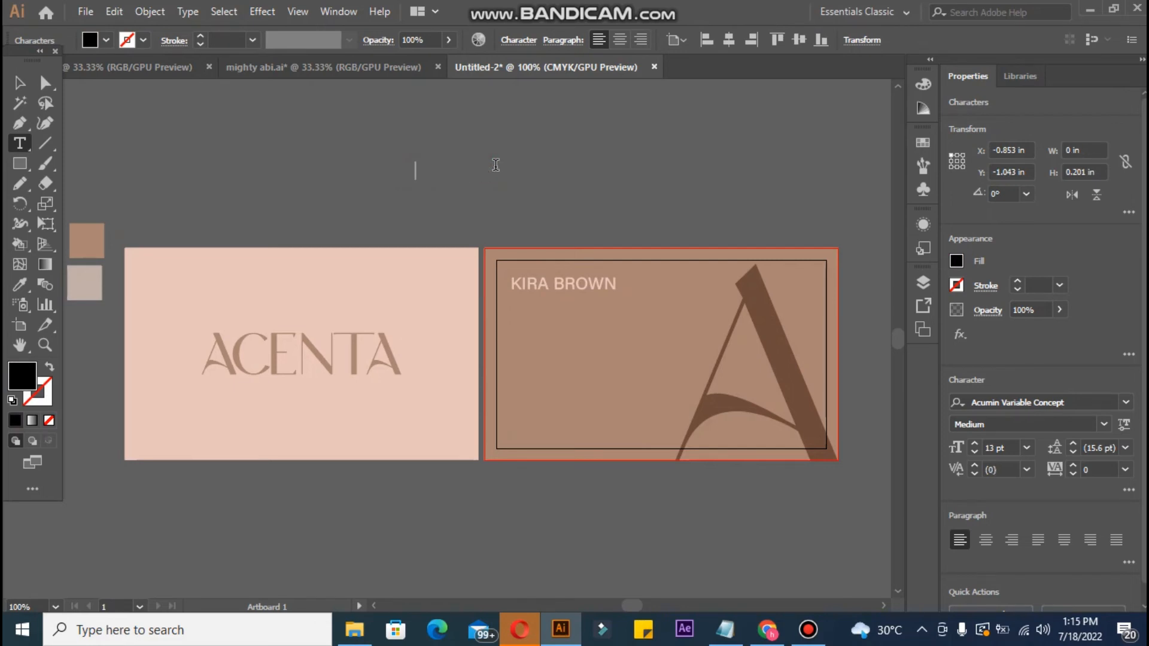
{"action": "type", "text": "HEAD"}
{"action": "key", "text": "BackSpace"}
{"action": "key", "text": "BackSpace"}
{"action": "key", "text": "BackSpace"}
{"action": "type", "text": "ead of Marketing"}
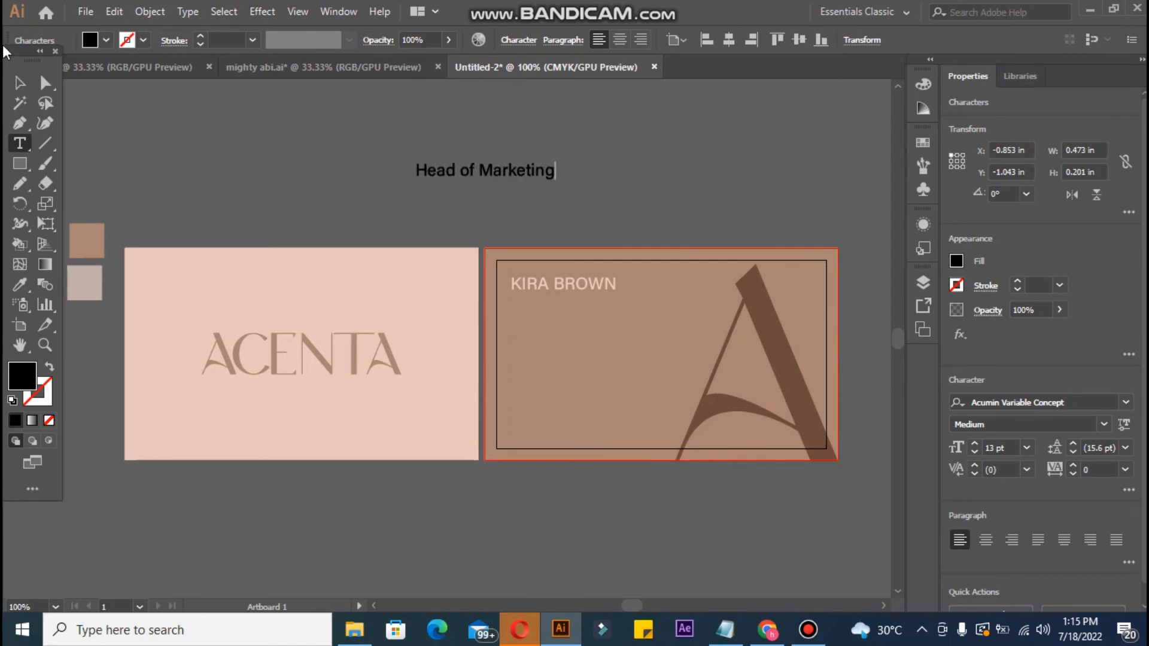
{"action": "left_click", "coordinate": [20, 82]}
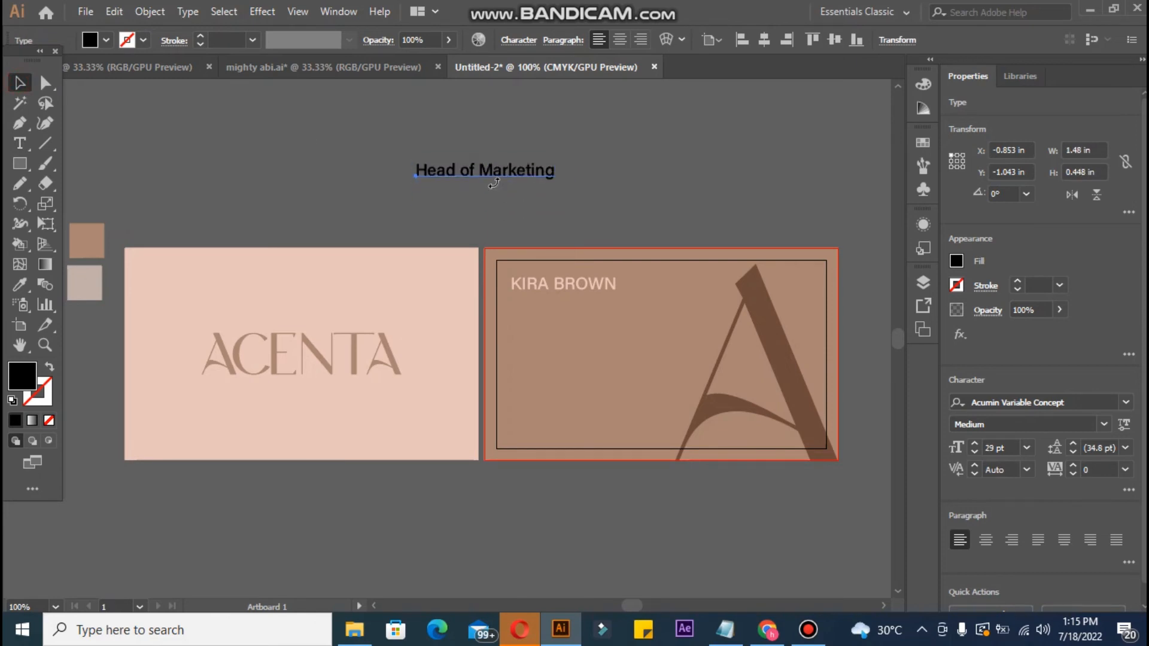
{"action": "left_click_drag", "start_coordinate": [488, 178], "coordinate": [578, 299]}
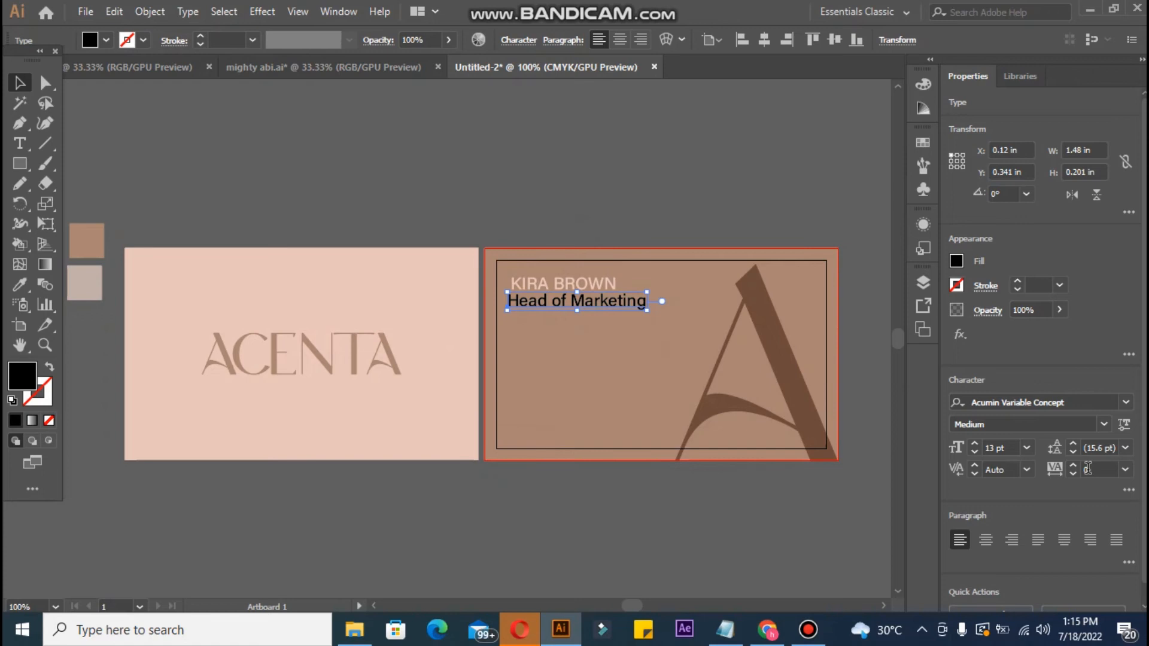
{"action": "left_click", "coordinate": [974, 452]}
{"action": "left_click", "coordinate": [974, 452]}
{"action": "left_click", "coordinate": [974, 452]}
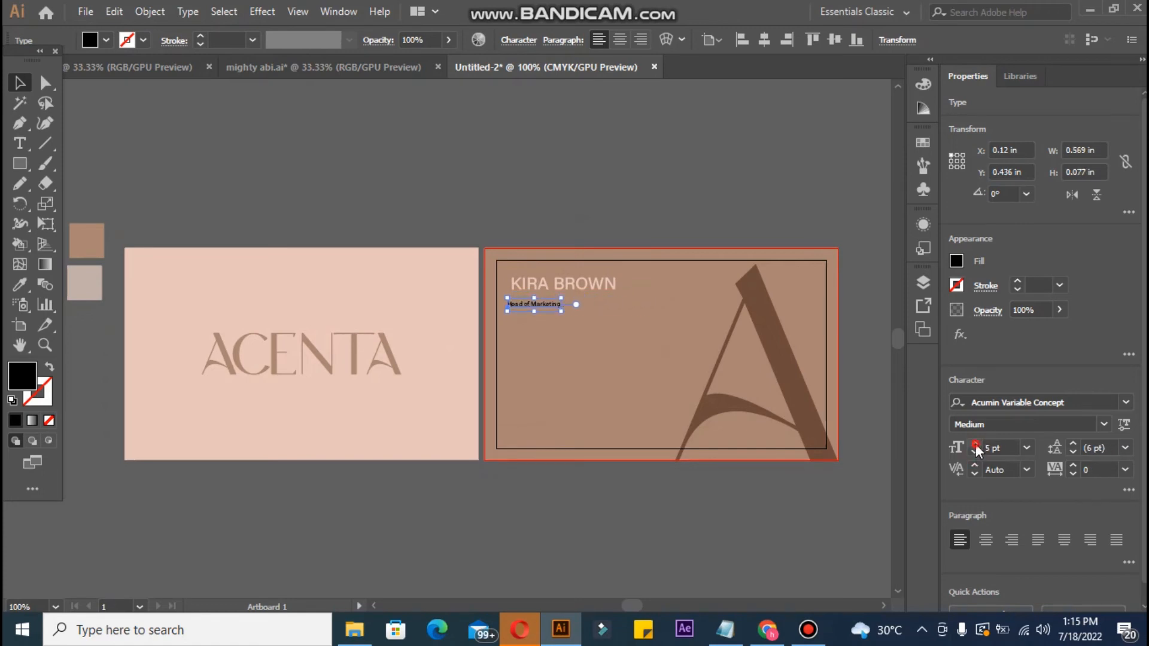
Step: Centre the job title under the name, using the name as the key object
{"action": "left_click", "coordinate": [974, 450]}
{"action": "left_click", "coordinate": [974, 450]}
{"action": "left_click", "coordinate": [975, 444]}
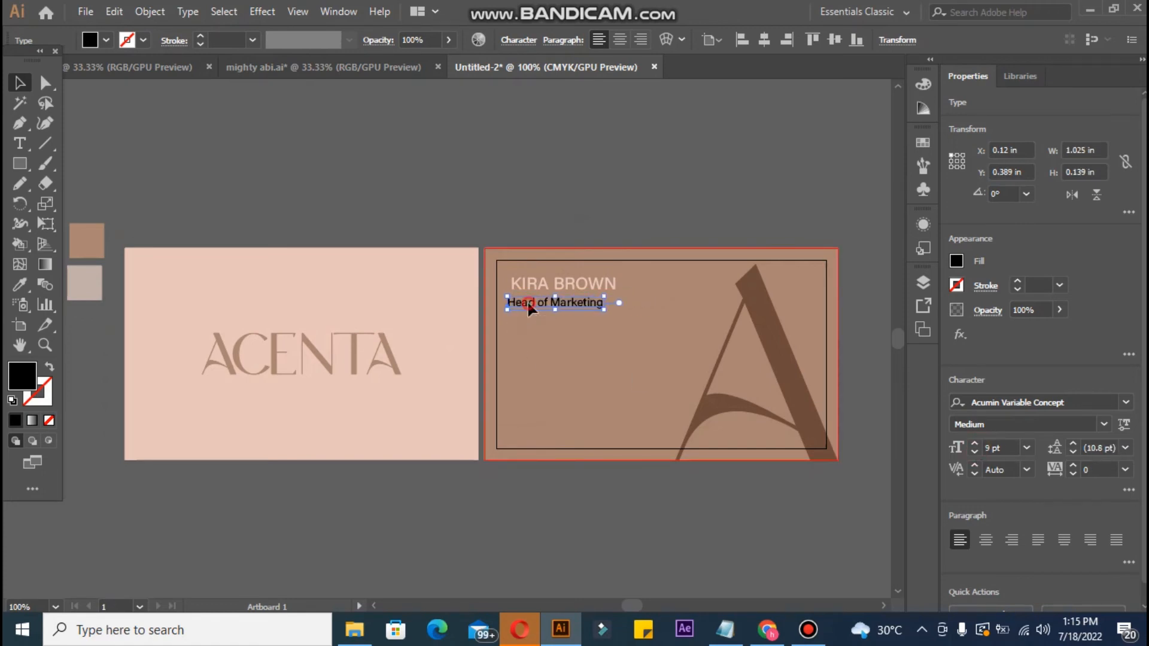
{"action": "left_click_drag", "start_coordinate": [527, 302], "coordinate": [533, 299]}
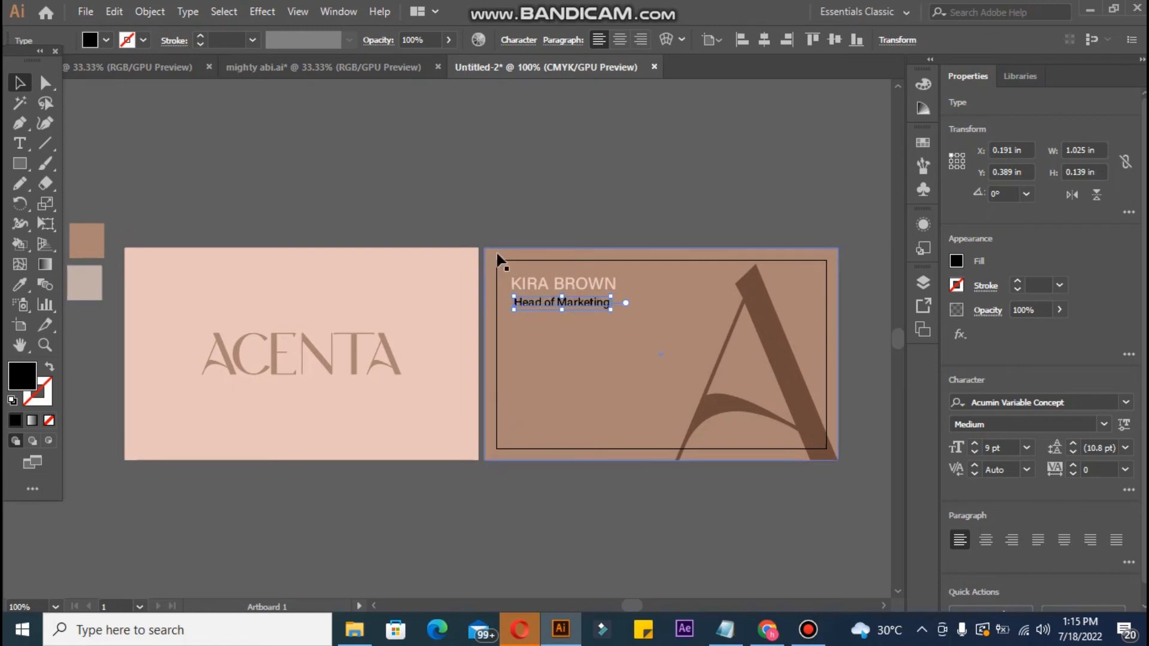
{"action": "left_click", "coordinate": [596, 201]}
{"action": "left_click", "coordinate": [559, 284]}
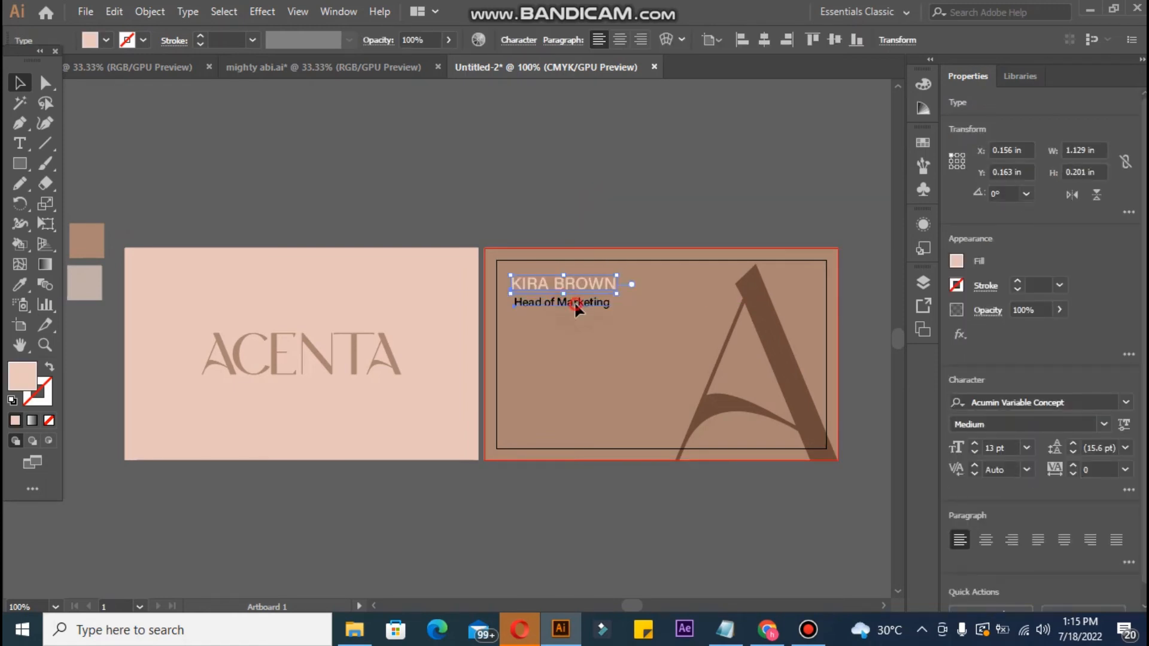
{"action": "left_click", "coordinate": [577, 304], "text": "shift"}
{"action": "left_click", "coordinate": [570, 286]}
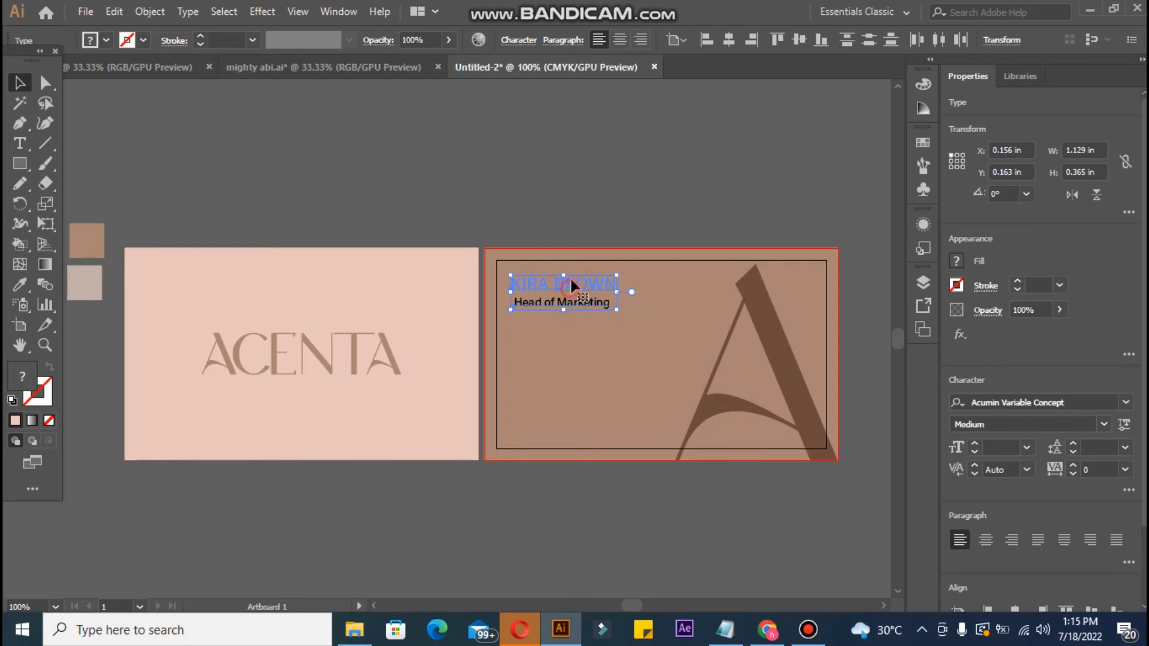
{"action": "left_click", "coordinate": [729, 39]}
{"action": "left_click", "coordinate": [579, 322]}
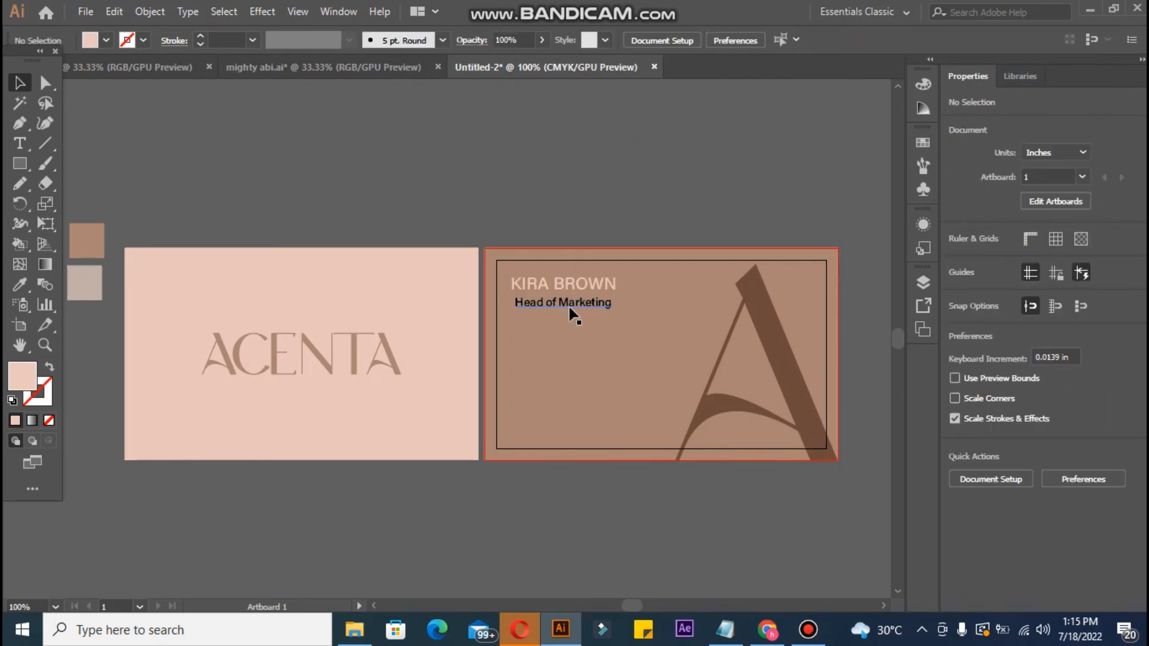
Step: Colour the job title the artboard pink and set it in the Light weight
{"action": "left_click", "coordinate": [569, 304]}
{"action": "left_click", "coordinate": [20, 285]}
{"action": "left_click", "coordinate": [235, 291]}
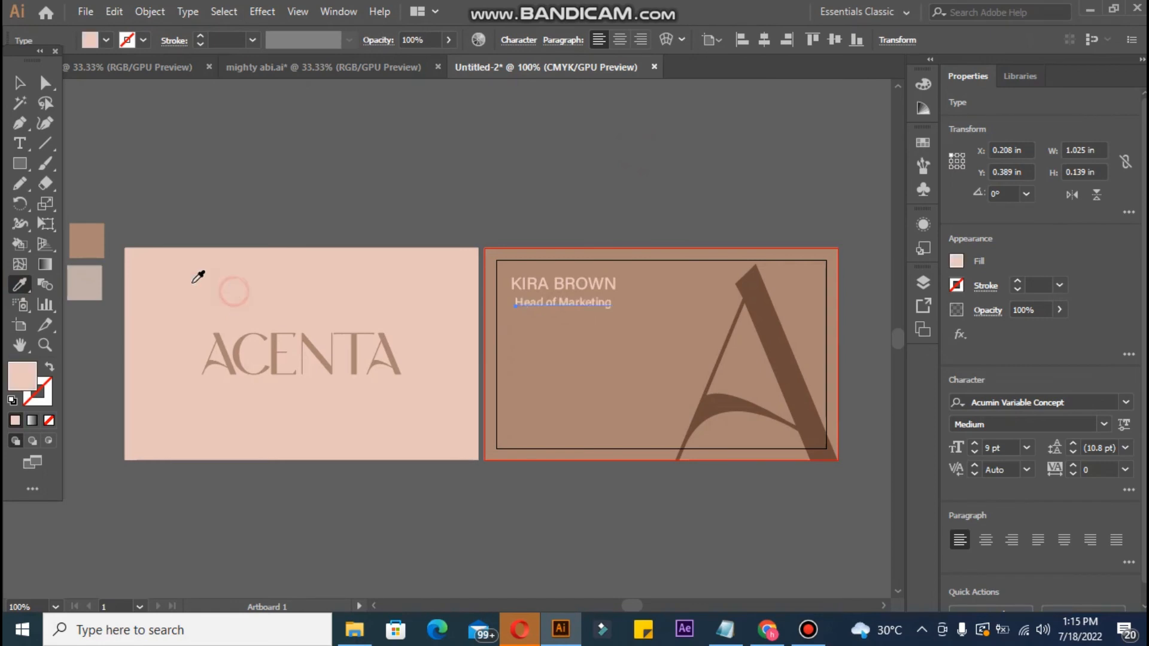
{"action": "left_click", "coordinate": [20, 82]}
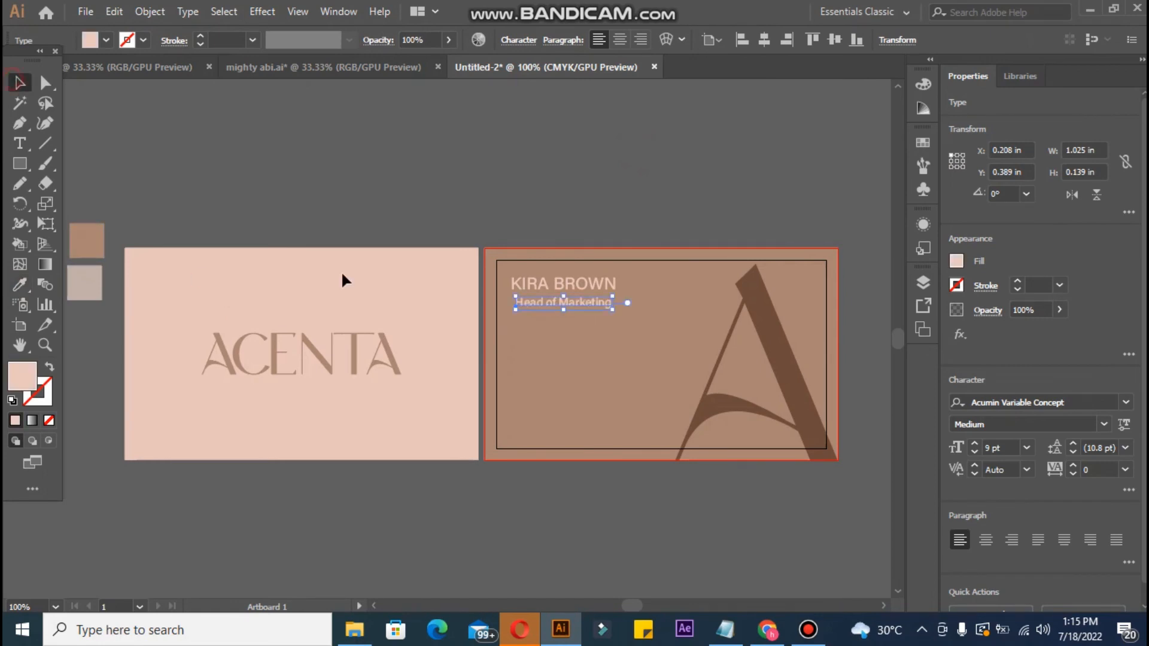
{"action": "left_click", "coordinate": [1104, 424]}
{"action": "left_click_drag", "start_coordinate": [1120, 306], "coordinate": [1121, 256]}
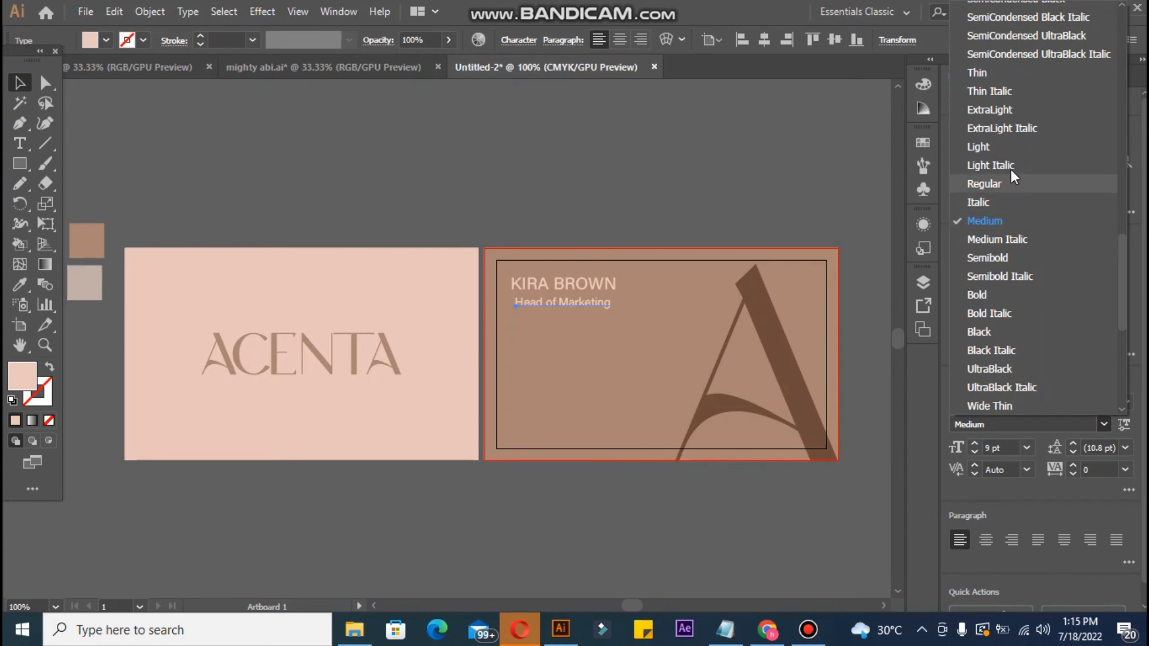
{"action": "key", "text": "Escape"}
Step: Reduce the job title to 8 pt and nudge it into place under the name
{"action": "left_click", "coordinate": [307, 182]}
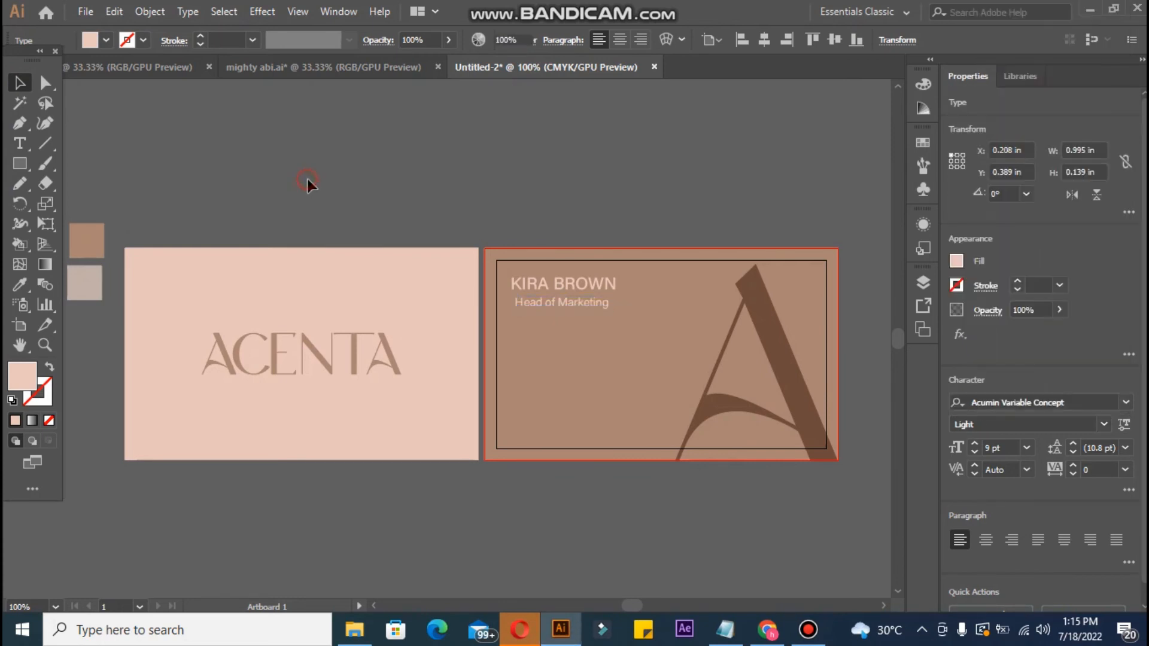
{"action": "left_click", "coordinate": [566, 301]}
{"action": "left_click", "coordinate": [975, 451]}
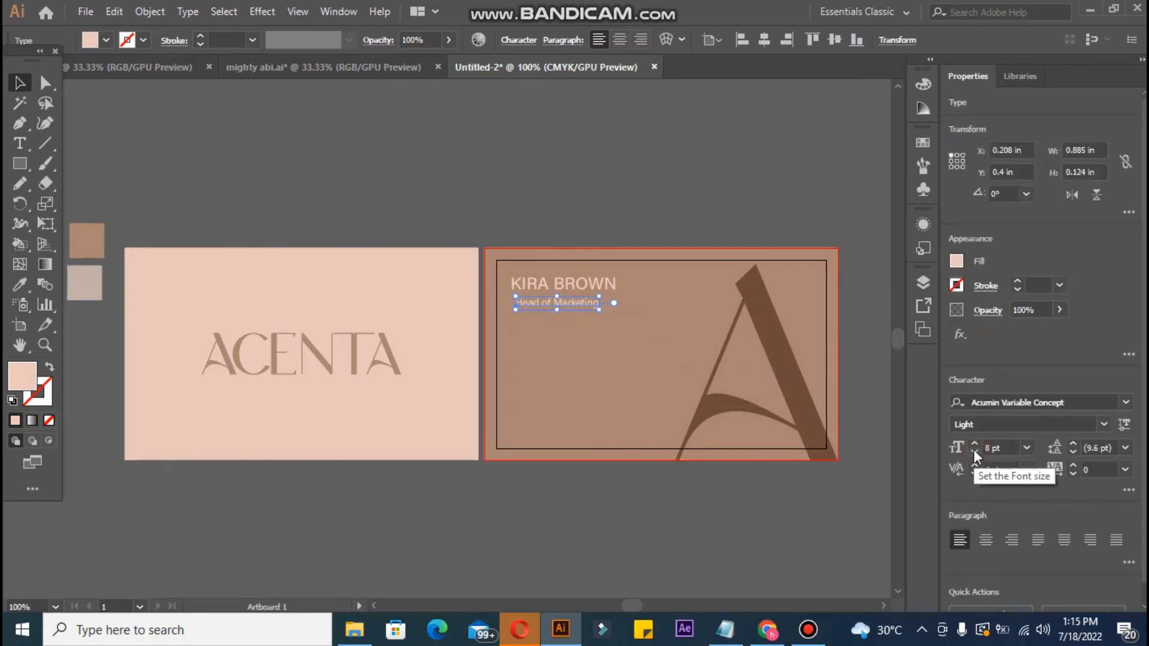
{"action": "key", "text": "ctrl+plus"}
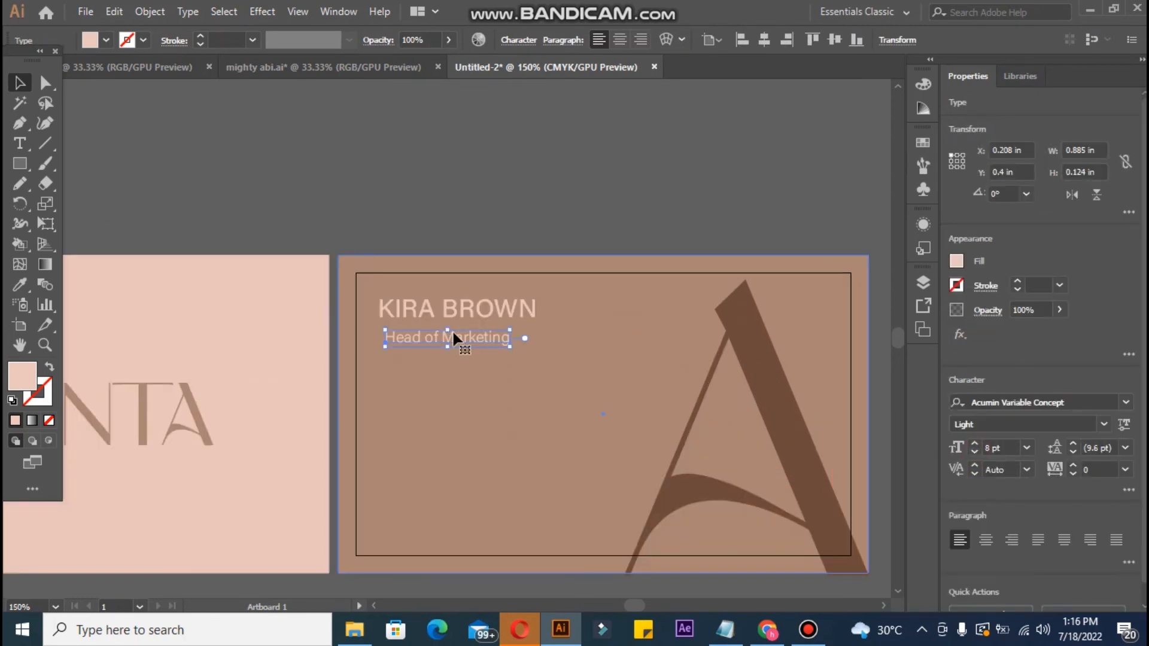
{"action": "key", "text": "Up"}
{"action": "key", "text": "Up"}
{"action": "key", "text": "Down"}
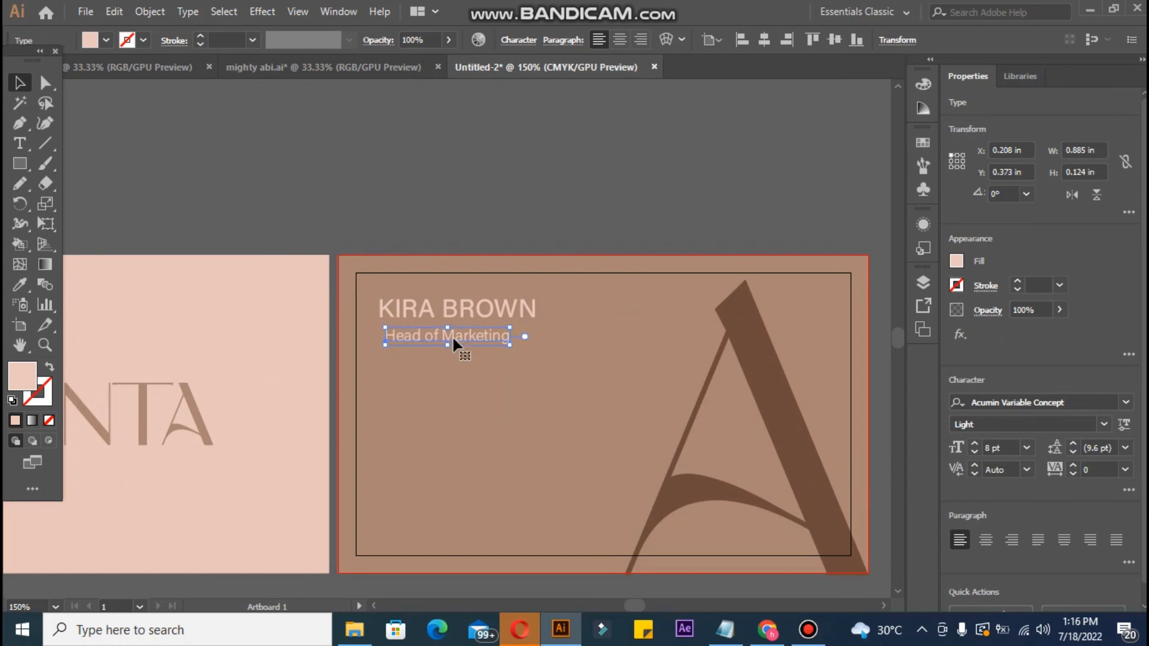
{"action": "left_click", "coordinate": [453, 227]}
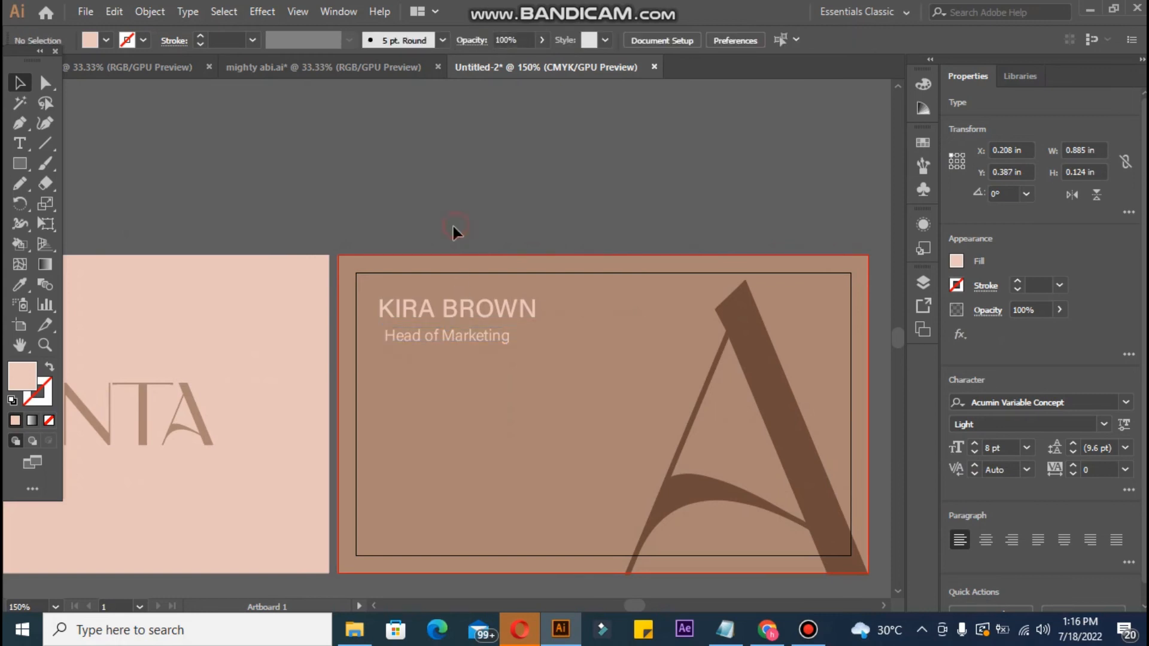
Step: Type the phone number as a new text line above the card
{"action": "left_click", "coordinate": [20, 144]}
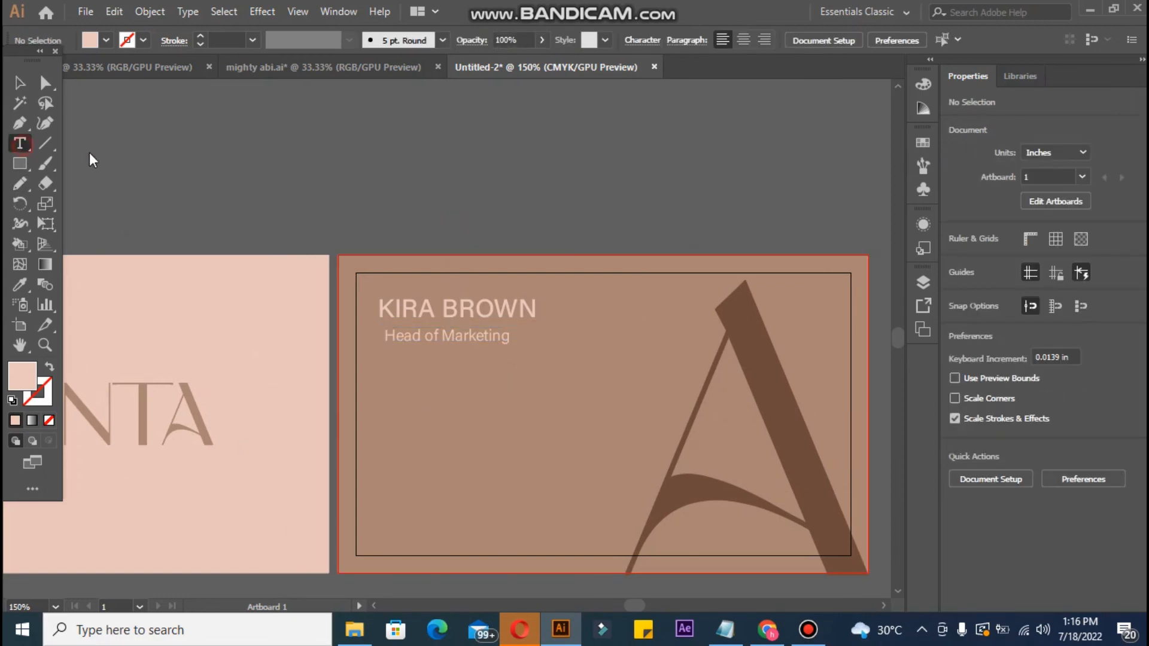
{"action": "left_click", "coordinate": [354, 185]}
{"action": "key", "text": "BackSpace"}
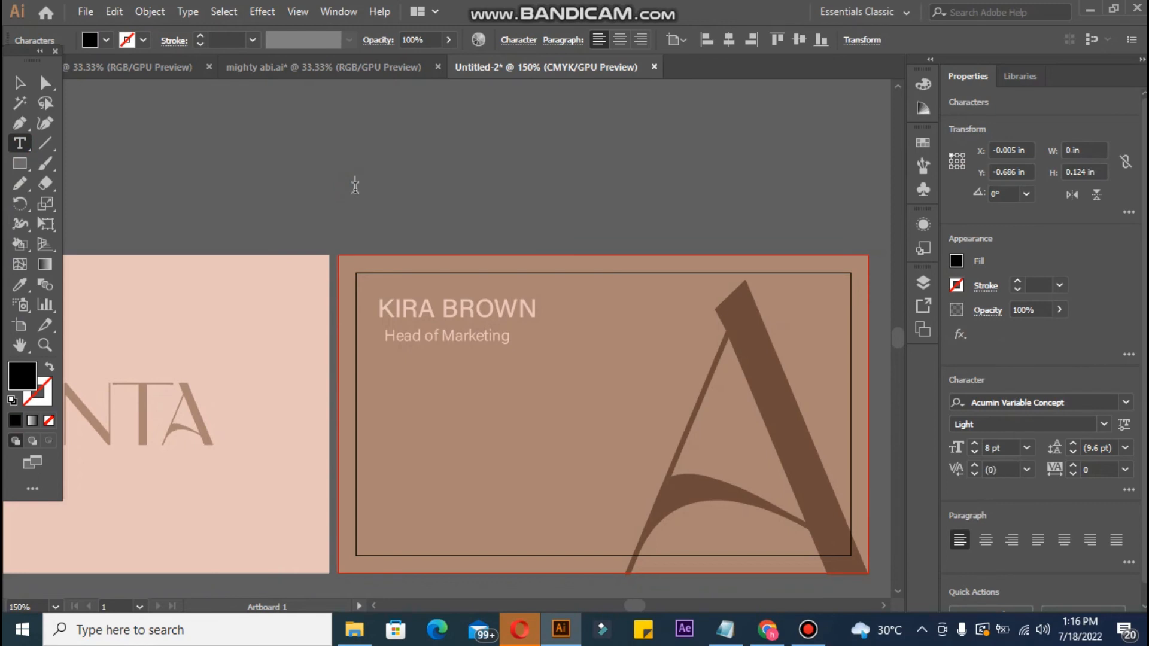
{"action": "type", "text": "="}
{"action": "type", "text": "92"}
{"action": "key", "text": "BackSpace"}
{"action": "key", "text": "BackSpace"}
{"action": "key", "text": "BackSpace"}
{"action": "type", "text": "+9231212121212121212"}
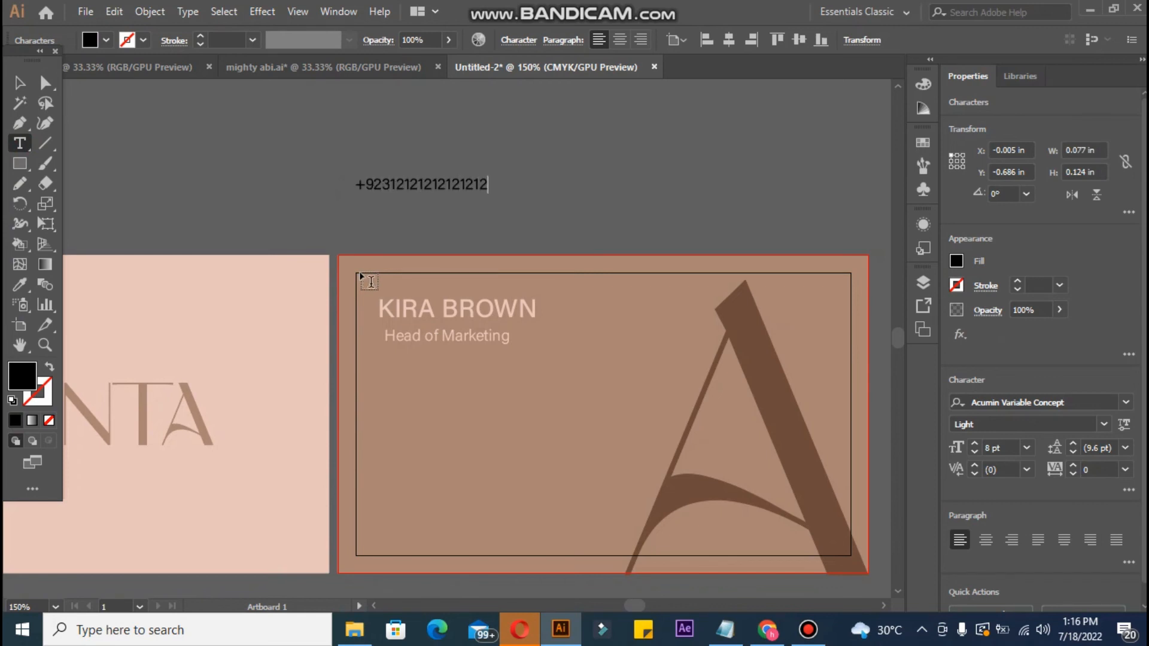
{"action": "key", "text": "Escape"}
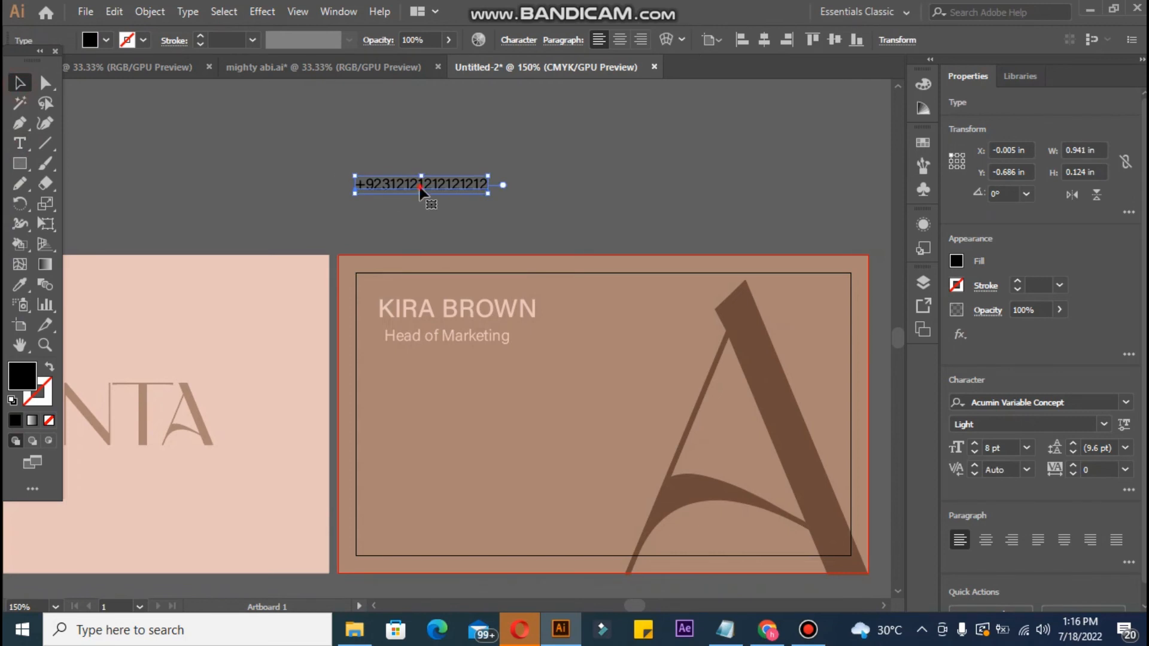
Step: Move the phone number to the card's lower-left corner and colour it pale pink
{"action": "left_click_drag", "start_coordinate": [422, 196], "coordinate": [441, 512]}
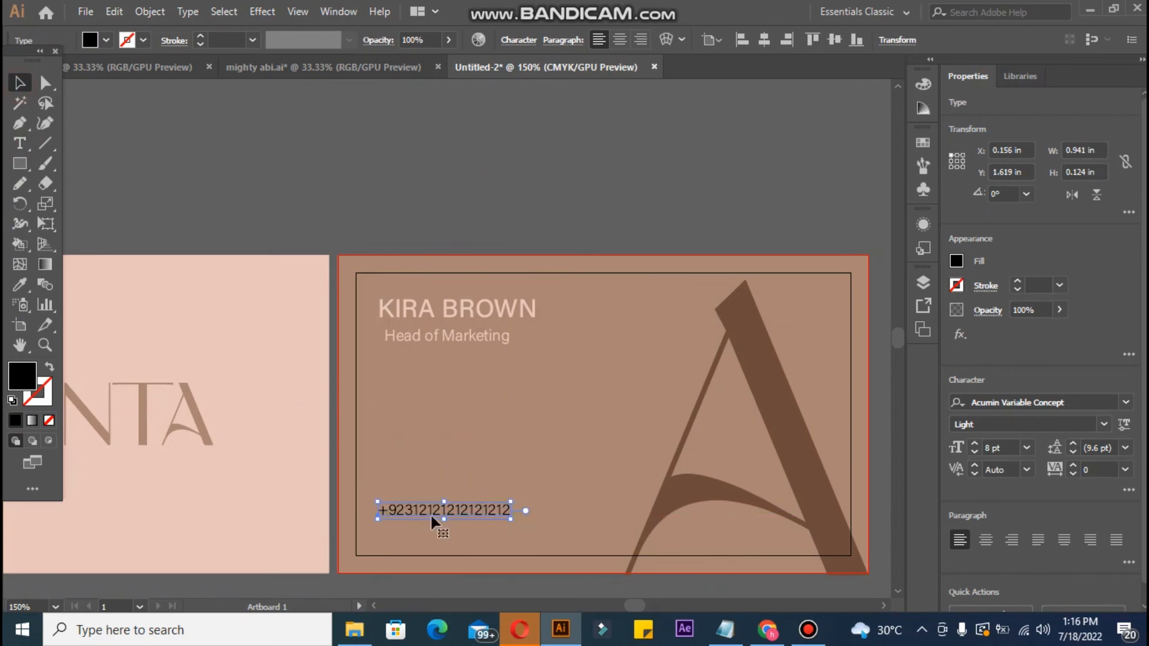
{"action": "left_click", "coordinate": [19, 284]}
{"action": "left_click", "coordinate": [90, 269]}
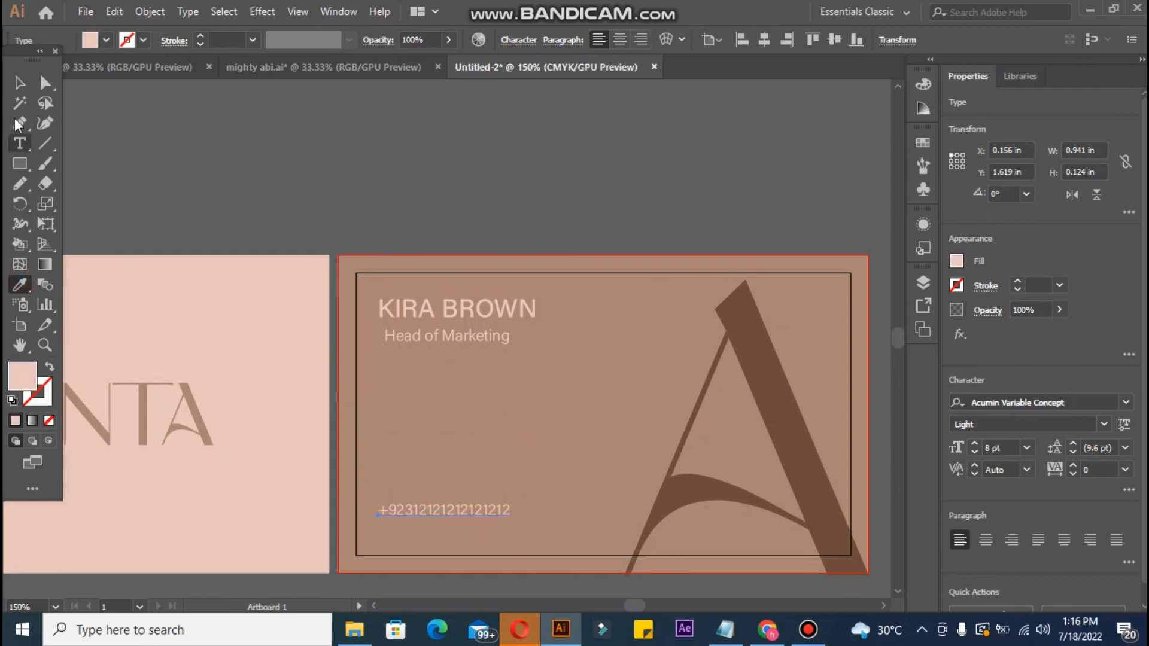
{"action": "left_click", "coordinate": [18, 85]}
{"action": "left_click", "coordinate": [20, 143]}
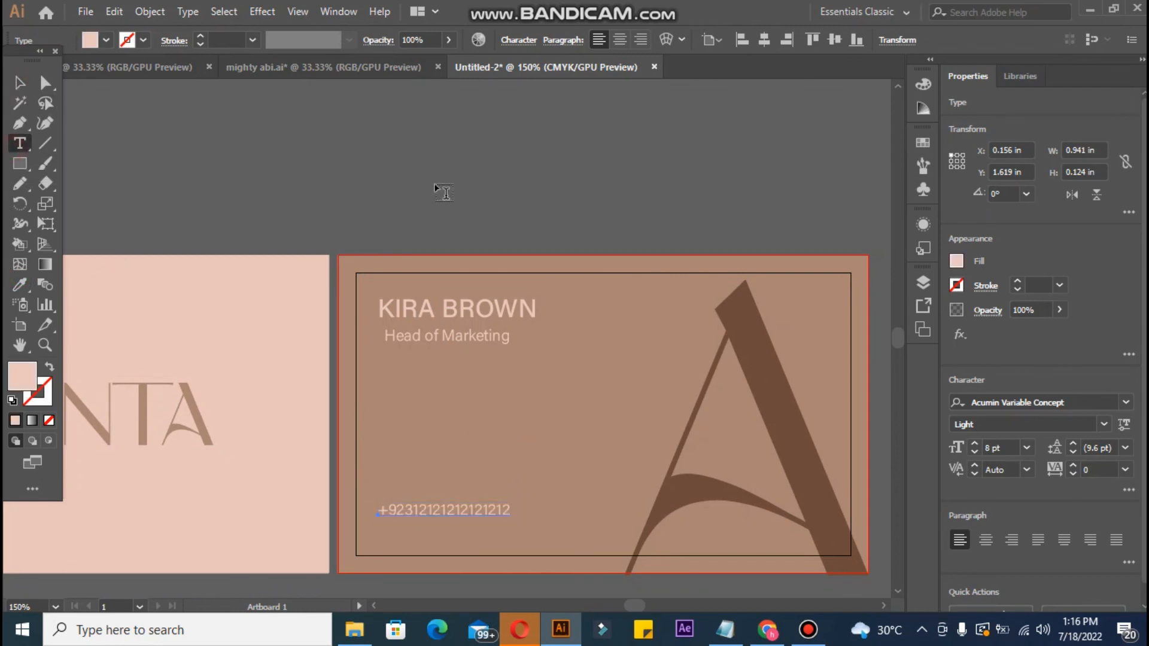
{"action": "left_click", "coordinate": [444, 179]}
Step: Type the email address, colour it pale pink and align it just below the phone number
{"action": "key", "text": "BackSpace"}
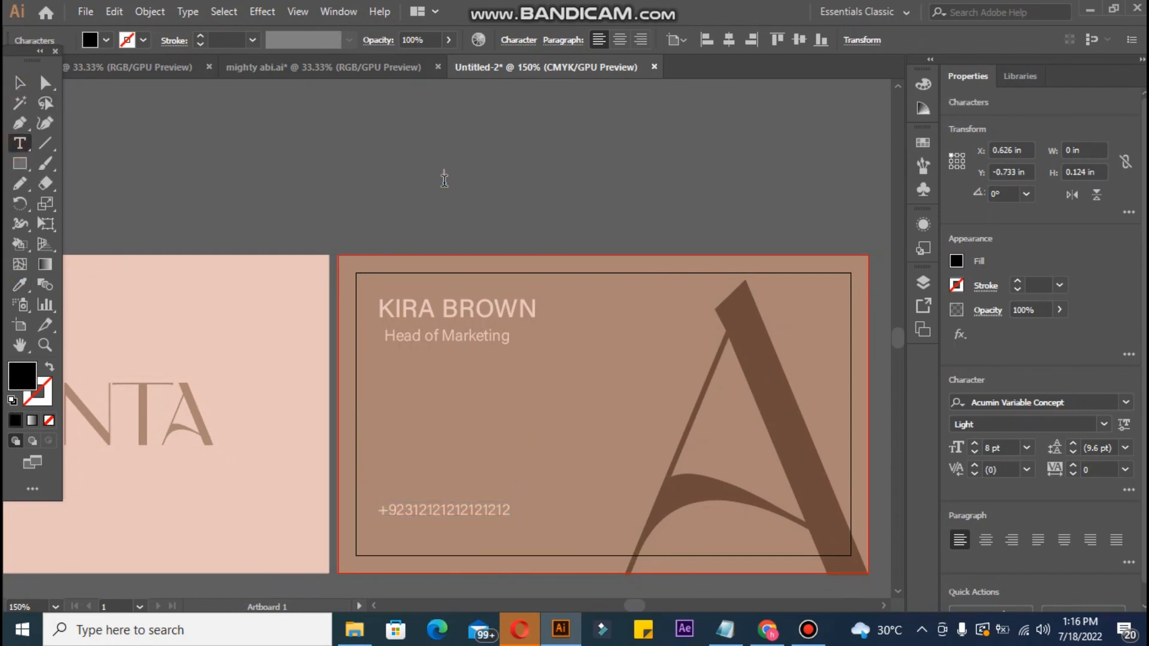
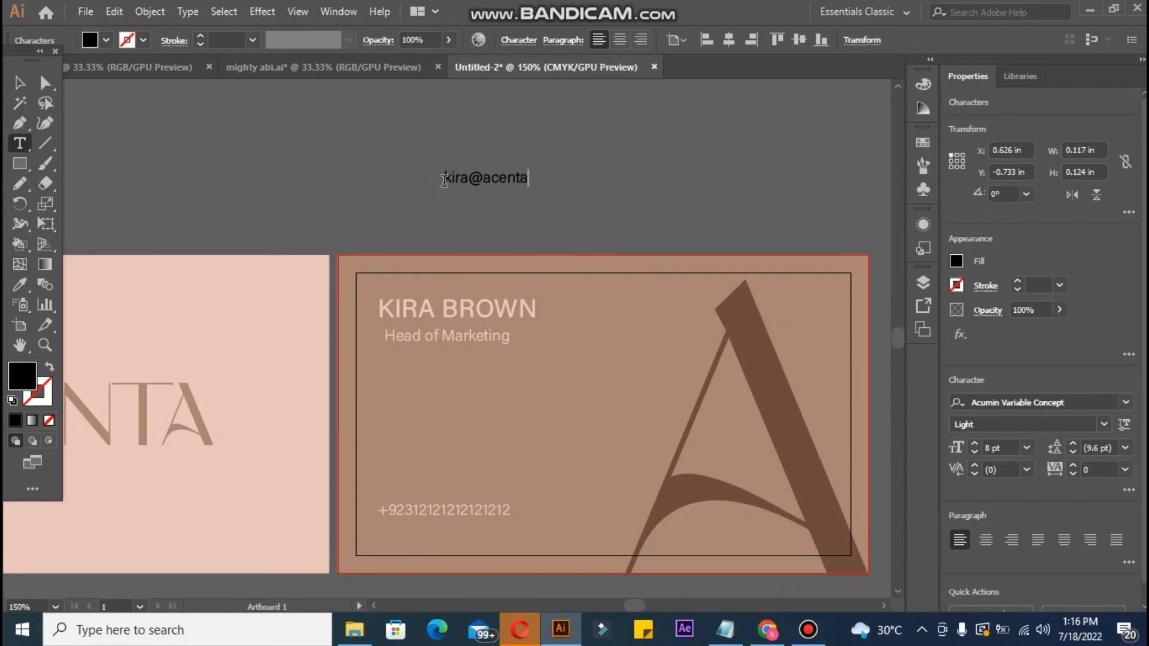
{"action": "left_click", "coordinate": [19, 82]}
{"action": "left_click", "coordinate": [26, 282]}
{"action": "left_click", "coordinate": [149, 286]}
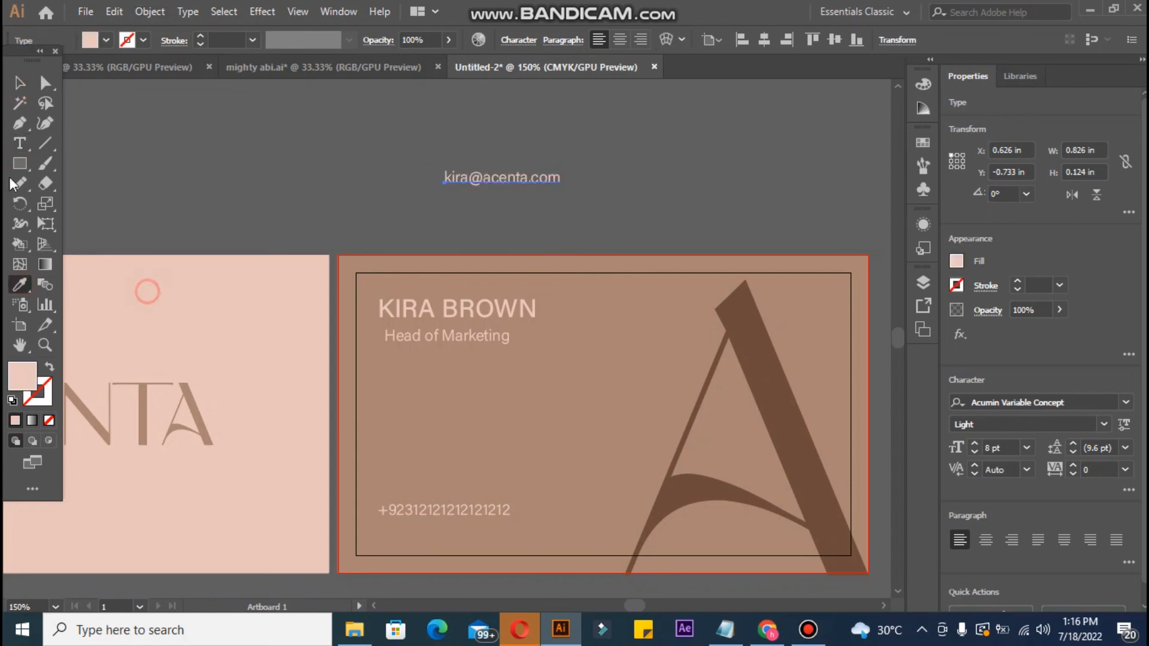
{"action": "left_click", "coordinate": [20, 82]}
{"action": "left_click_drag", "start_coordinate": [451, 177], "coordinate": [393, 526]}
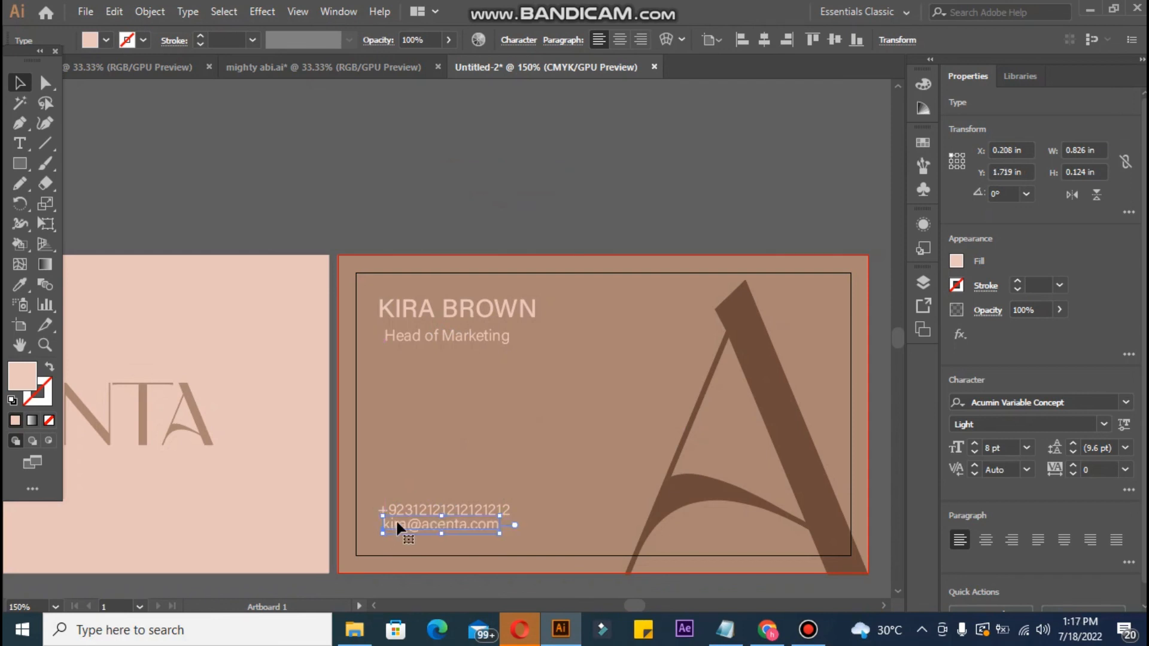
{"action": "key", "text": "Left"}
{"action": "key", "text": "Left"}
{"action": "left_click", "coordinate": [248, 215]}
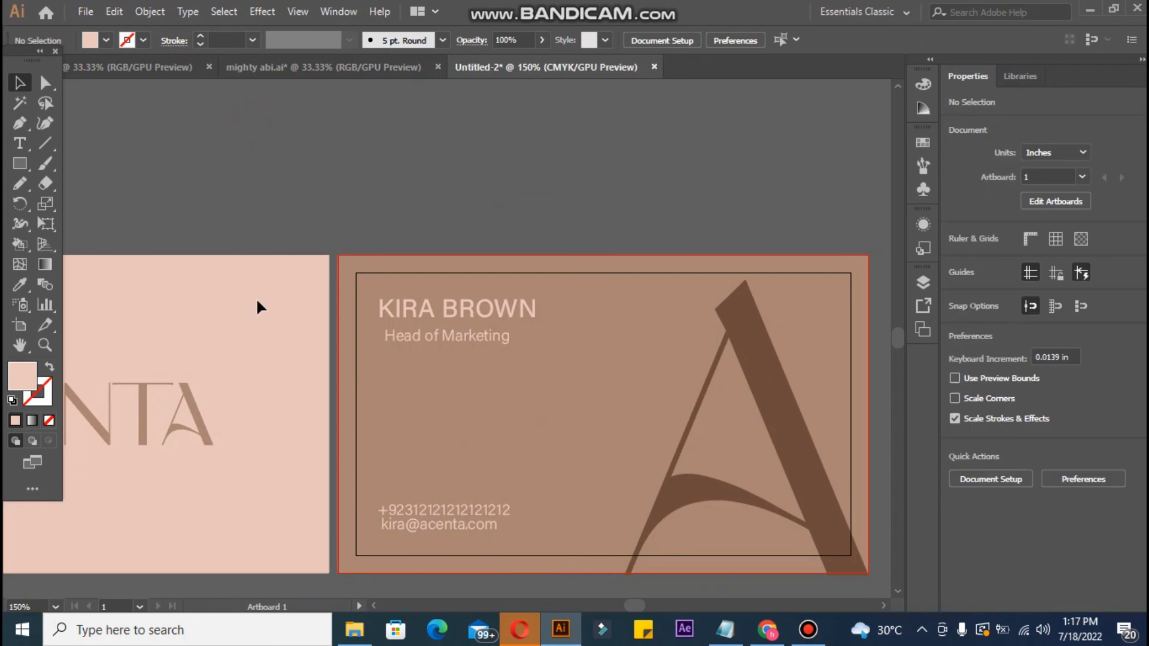
Step: Delete the last digit of the phone number
{"action": "left_click", "coordinate": [387, 507]}
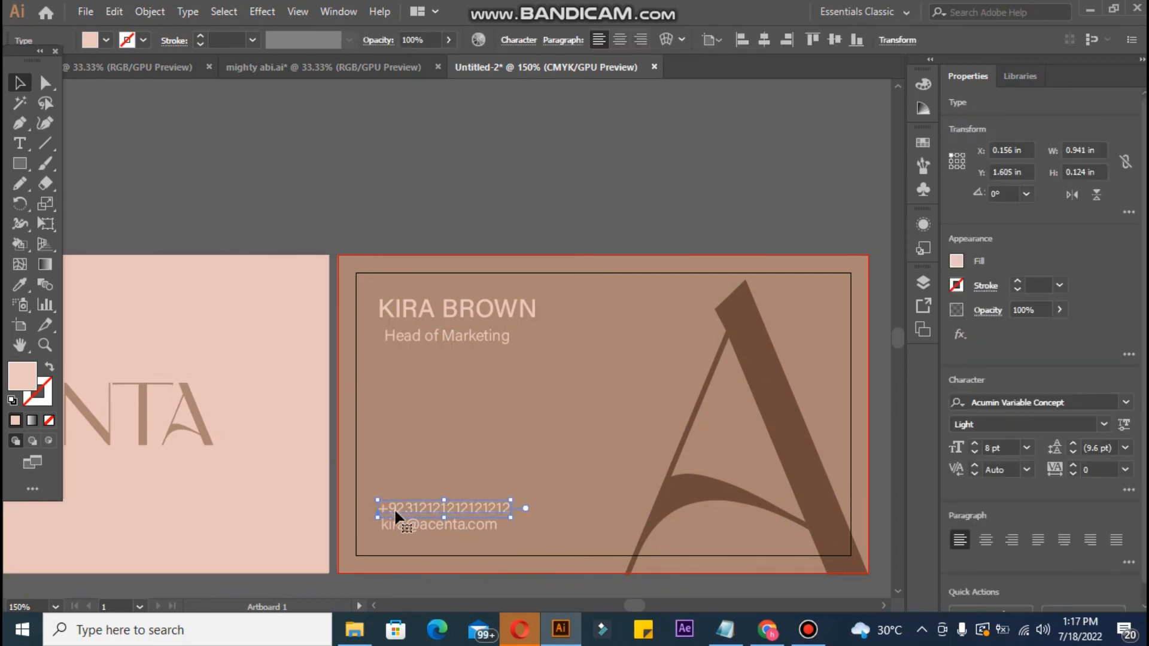
{"action": "double_click", "coordinate": [505, 506]}
{"action": "left_click", "coordinate": [509, 506]}
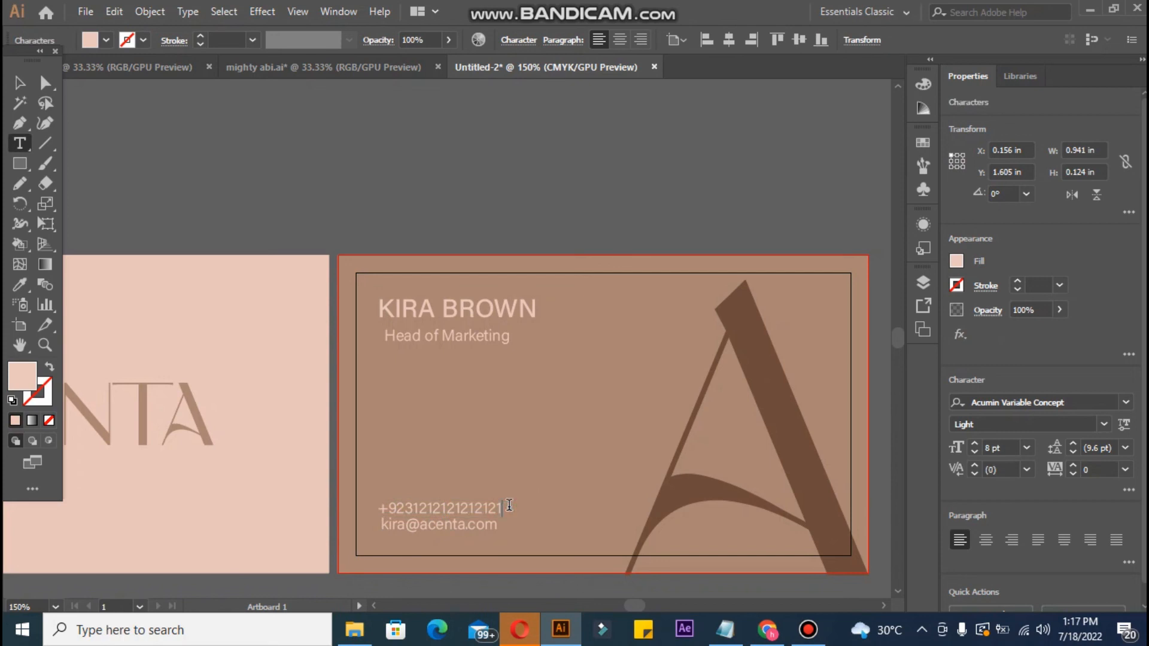
{"action": "key", "text": "BackSpace"}
{"action": "left_click", "coordinate": [19, 83]}
{"action": "left_click", "coordinate": [196, 164]}
Step: Lock the brown card background and scale the phone and email lines down to about 7 pt
{"action": "mouse_move", "coordinate": [377, 487]}
{"action": "left_mouse_down"}
{"action": "mouse_move", "coordinate": [421, 491]}
{"action": "mouse_move", "coordinate": [382, 487]}
{"action": "left_mouse_up"}
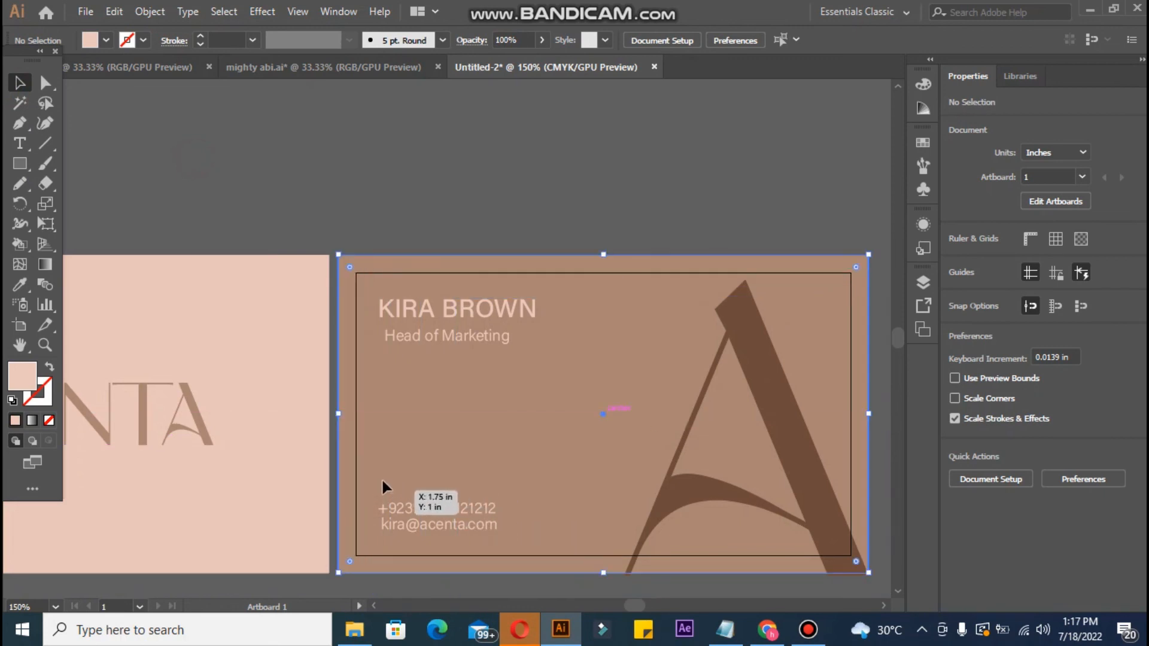
{"action": "key", "text": "ctrl+2"}
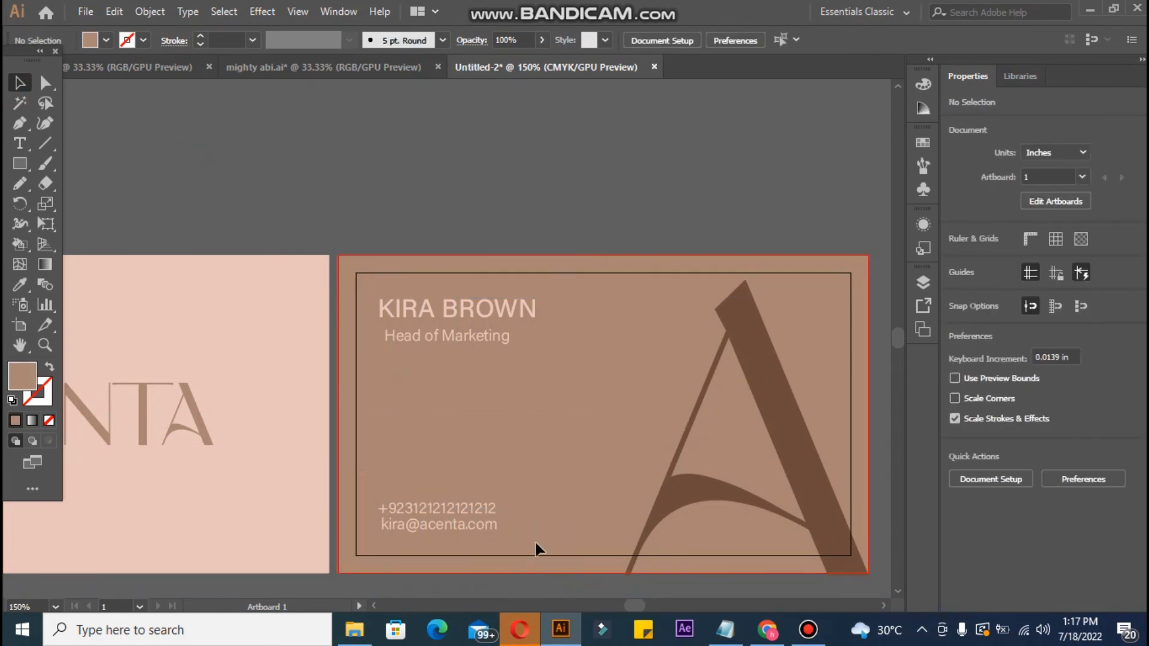
{"action": "left_click", "coordinate": [490, 522]}
{"action": "mouse_move", "coordinate": [499, 531]}
{"action": "left_mouse_down"}
{"action": "mouse_move", "coordinate": [507, 538]}
{"action": "mouse_move", "coordinate": [487, 529]}
{"action": "left_mouse_up"}
{"action": "left_click_drag", "start_coordinate": [415, 506], "coordinate": [407, 503]}
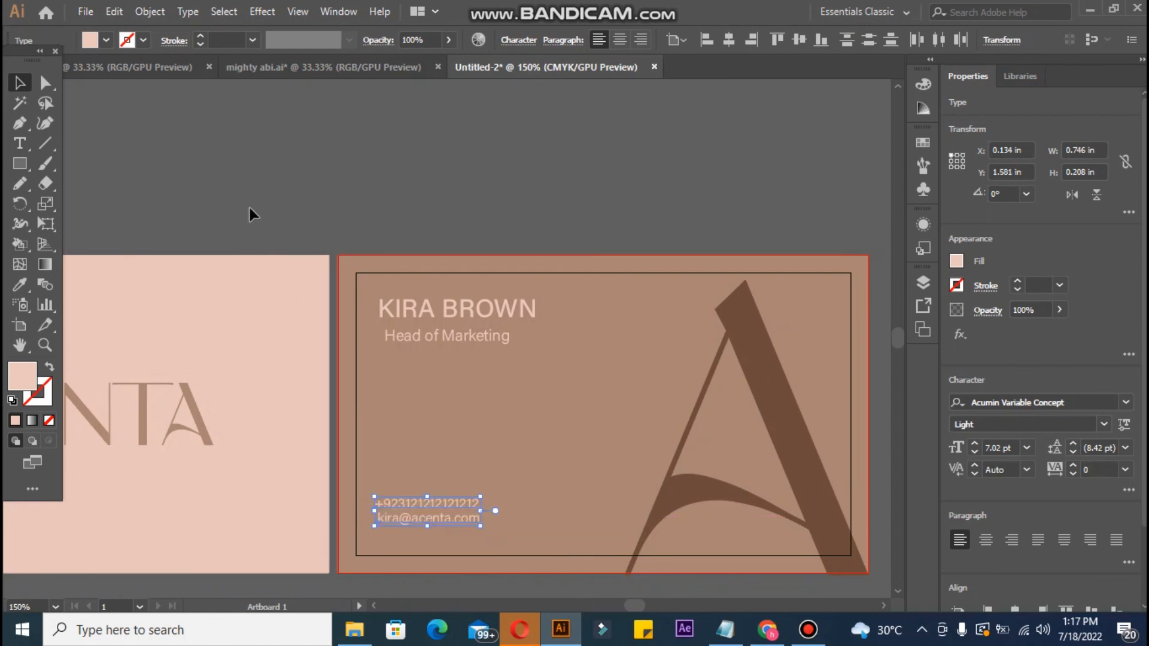
{"action": "left_click", "coordinate": [326, 235]}
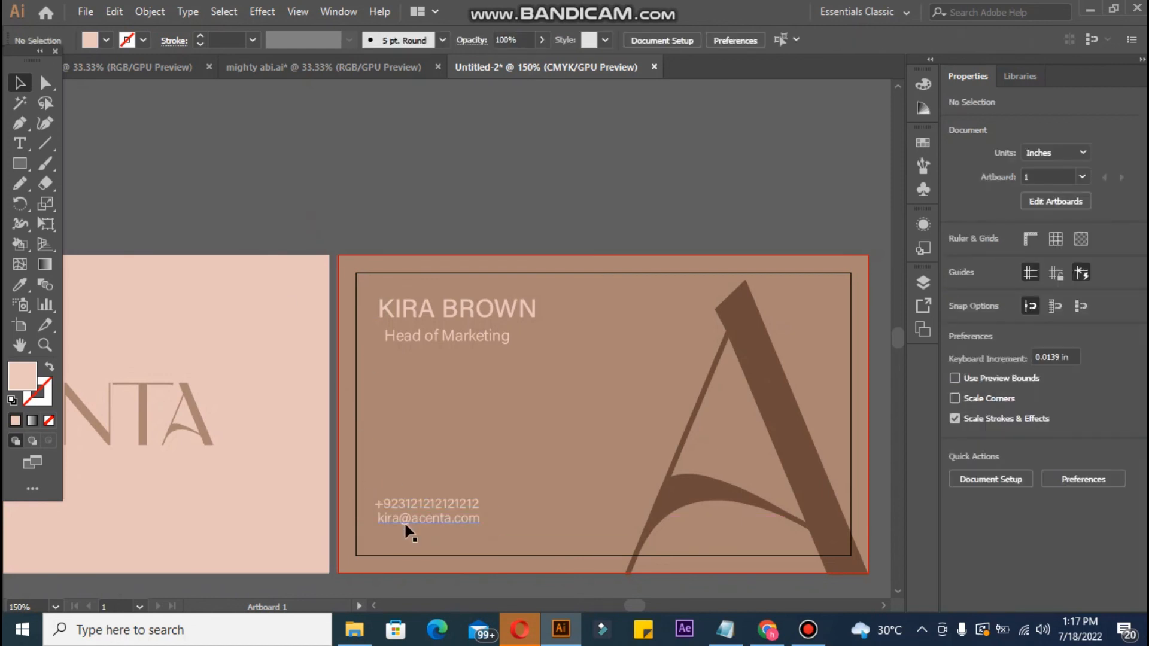
Step: Lower the contact lines and job title slightly, then zoom out to 100% on both cards
{"action": "left_click", "coordinate": [405, 522]}
{"action": "left_click_drag", "start_coordinate": [411, 515], "coordinate": [411, 517]}
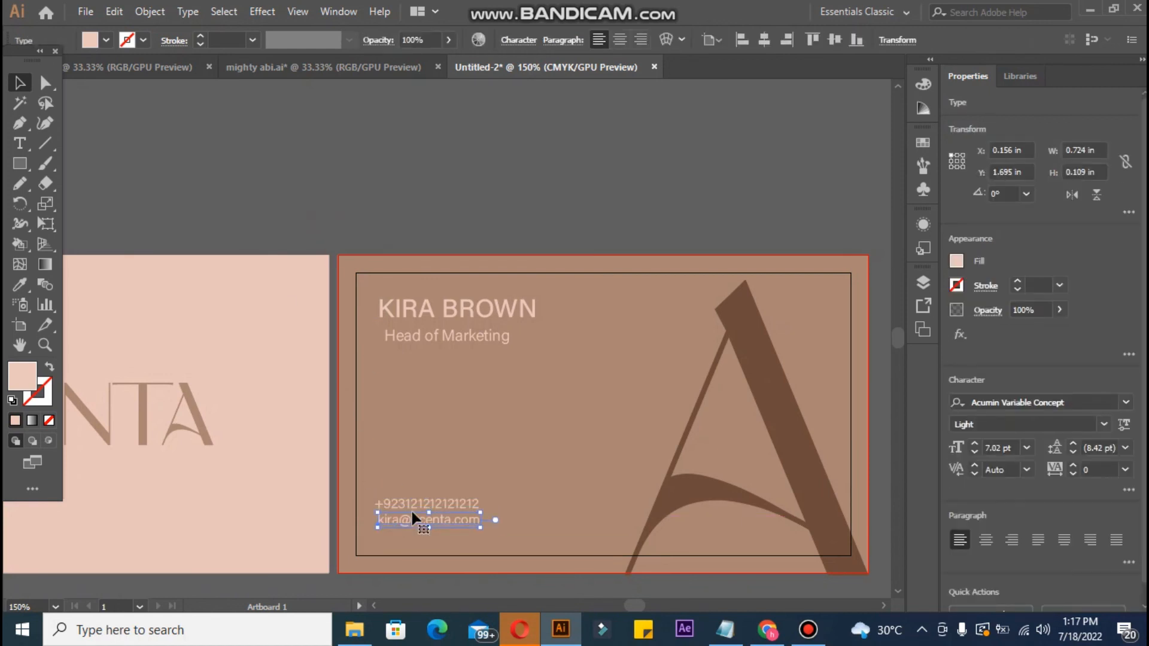
{"action": "left_click", "coordinate": [418, 139]}
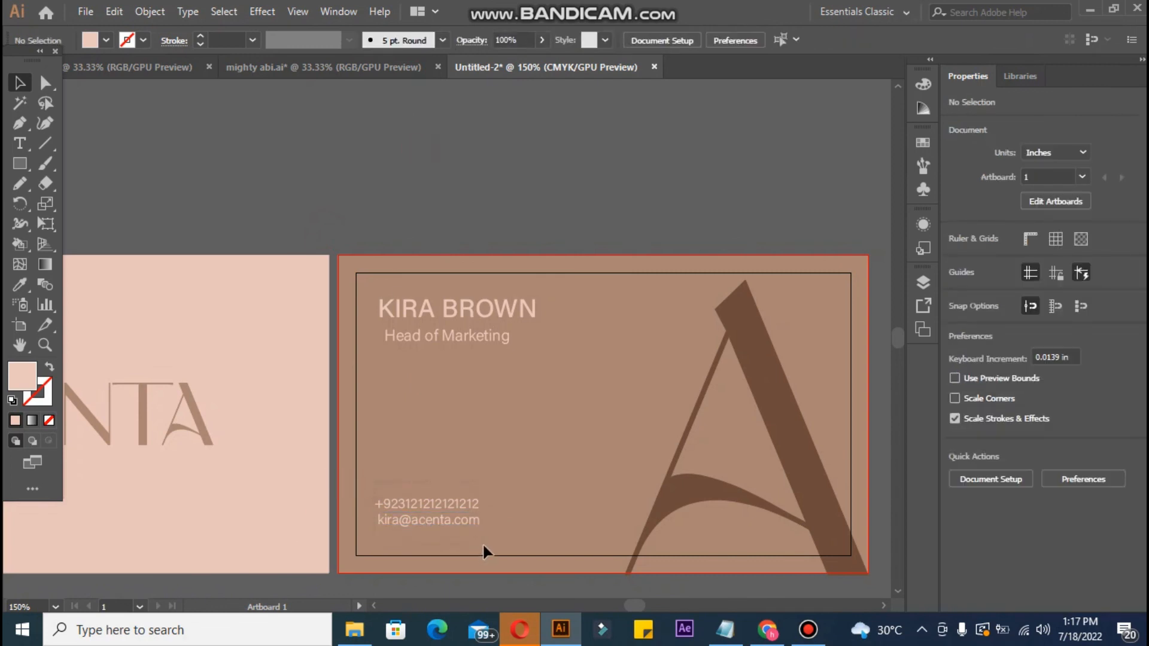
{"action": "left_click_drag", "start_coordinate": [483, 543], "coordinate": [487, 534]}
{"action": "key", "text": "Down"}
{"action": "key", "text": "Down"}
{"action": "key", "text": "Down"}
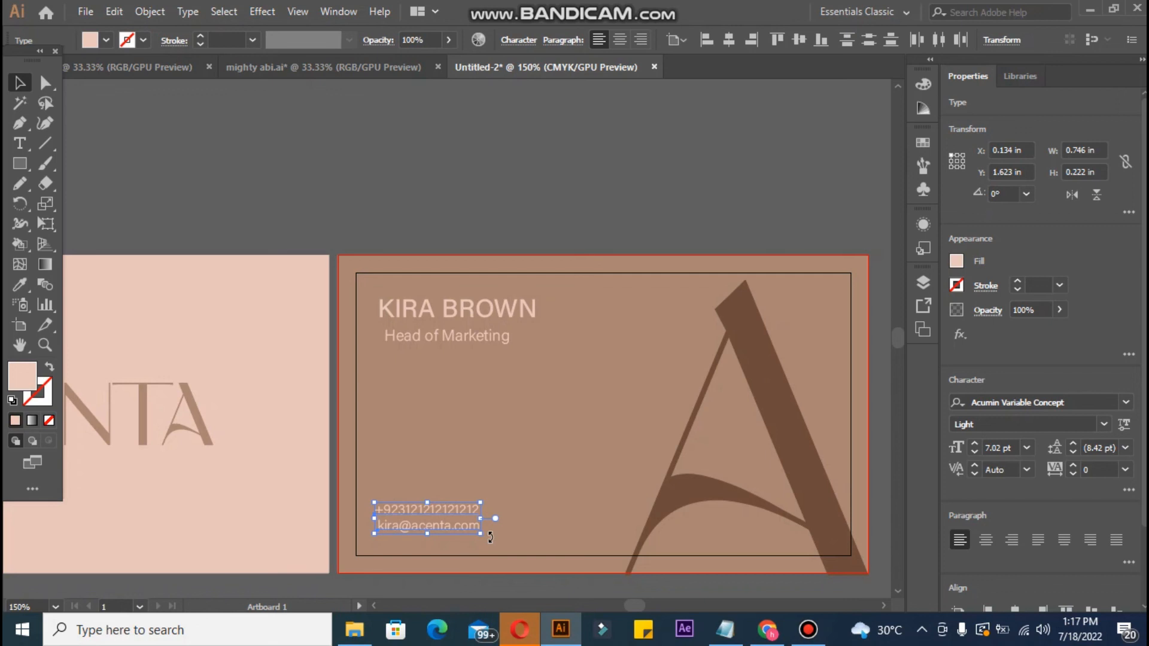
{"action": "left_click", "coordinate": [475, 334]}
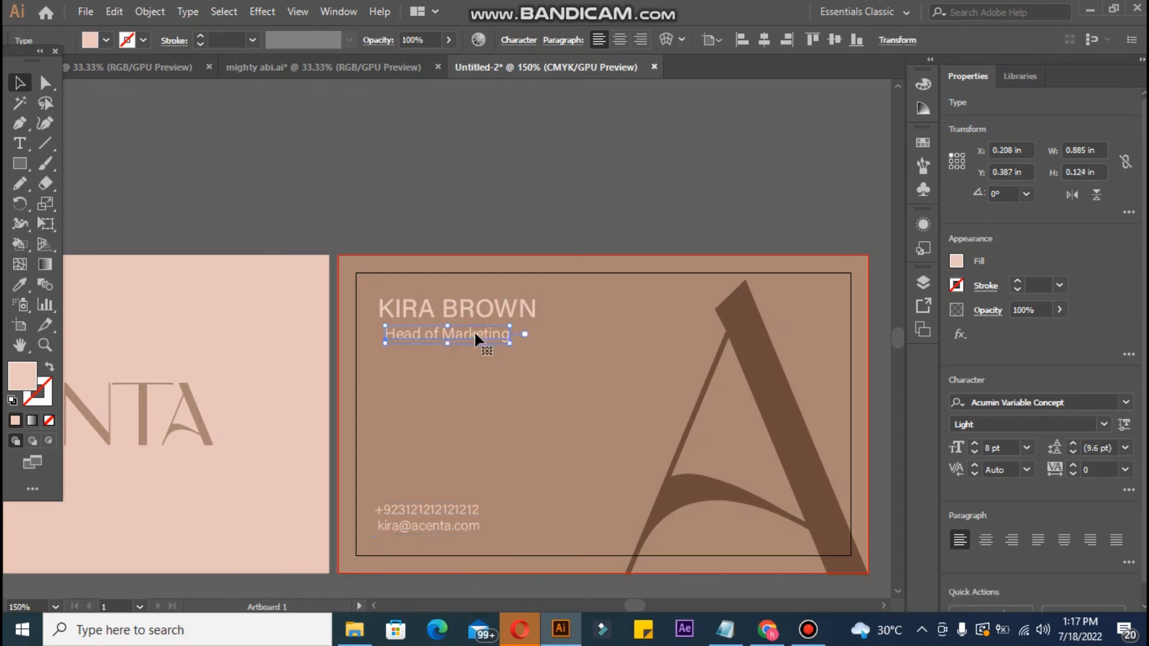
{"action": "key", "text": "Down"}
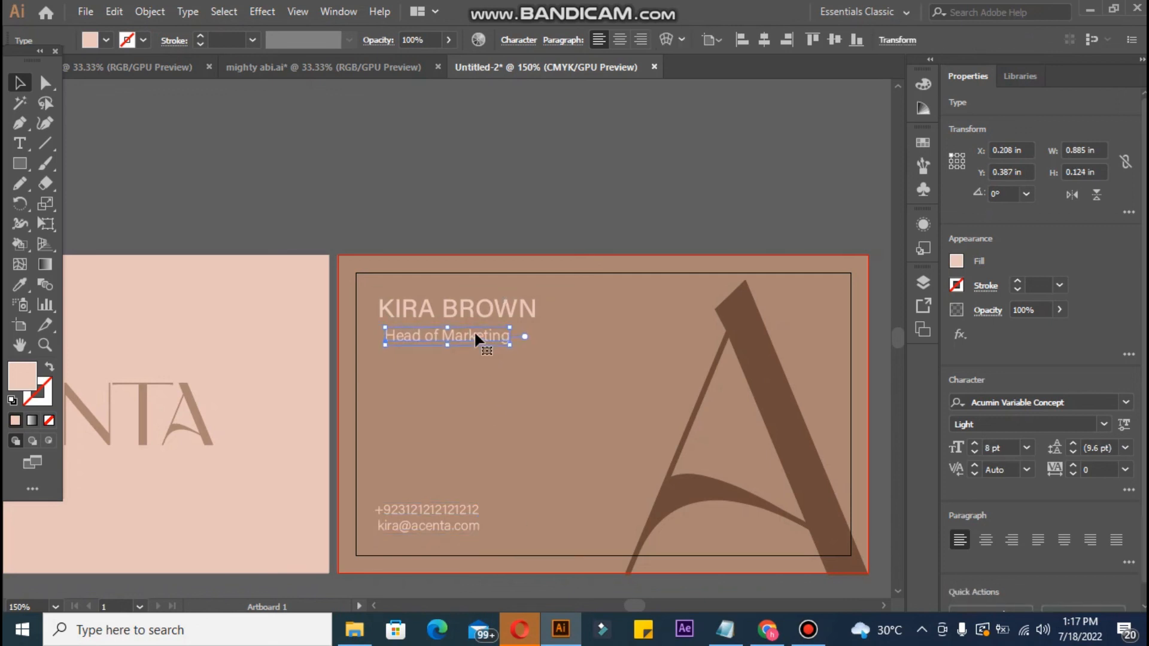
{"action": "left_click", "coordinate": [328, 146]}
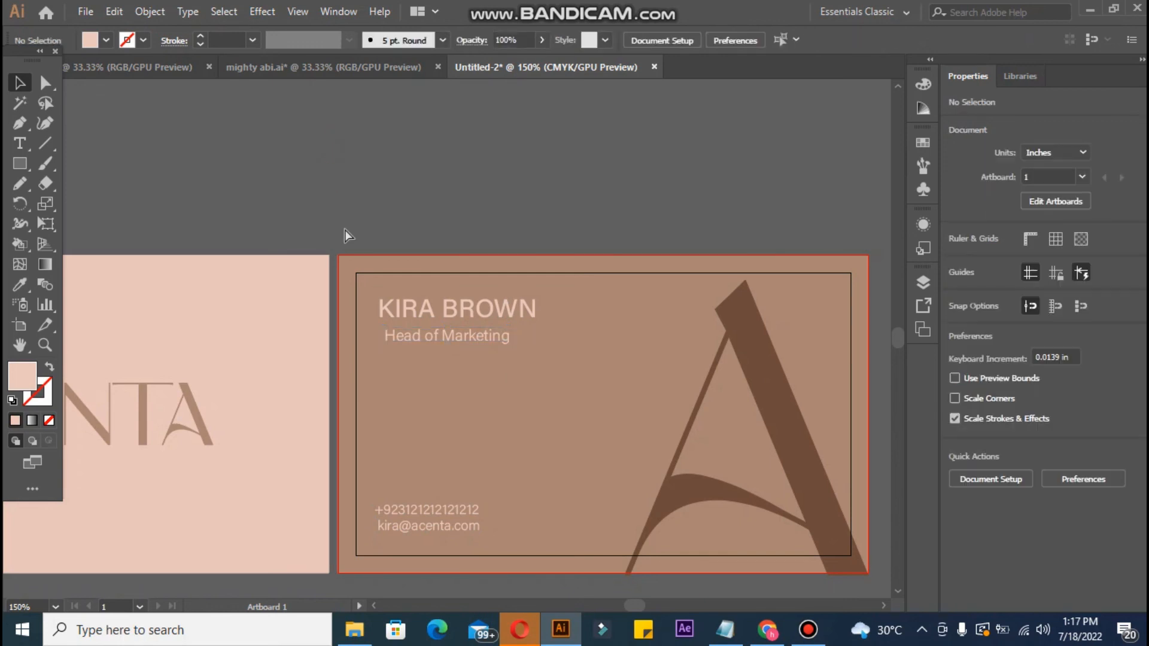
{"action": "key", "text": "ctrl+minus"}
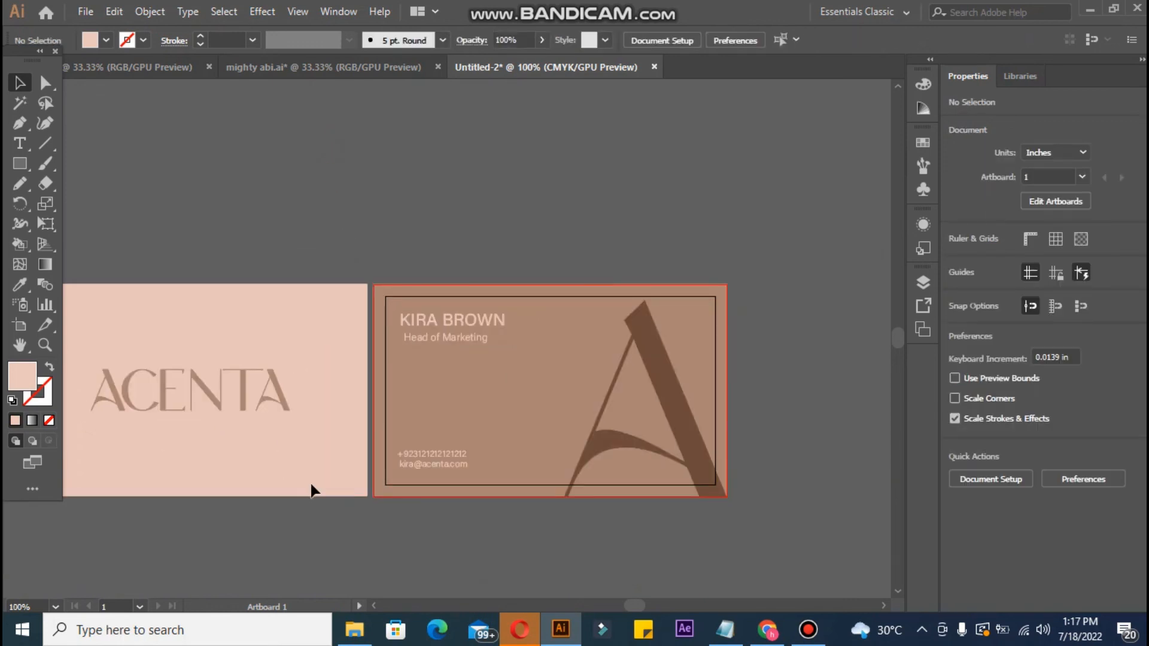
Step: Delete the two leftover colour swatches beside the cards
{"action": "left_click_drag", "start_coordinate": [339, 538], "coordinate": [470, 463]}
{"action": "left_click_drag", "start_coordinate": [116, 234], "coordinate": [124, 267]}
{"action": "key", "text": "Delete"}
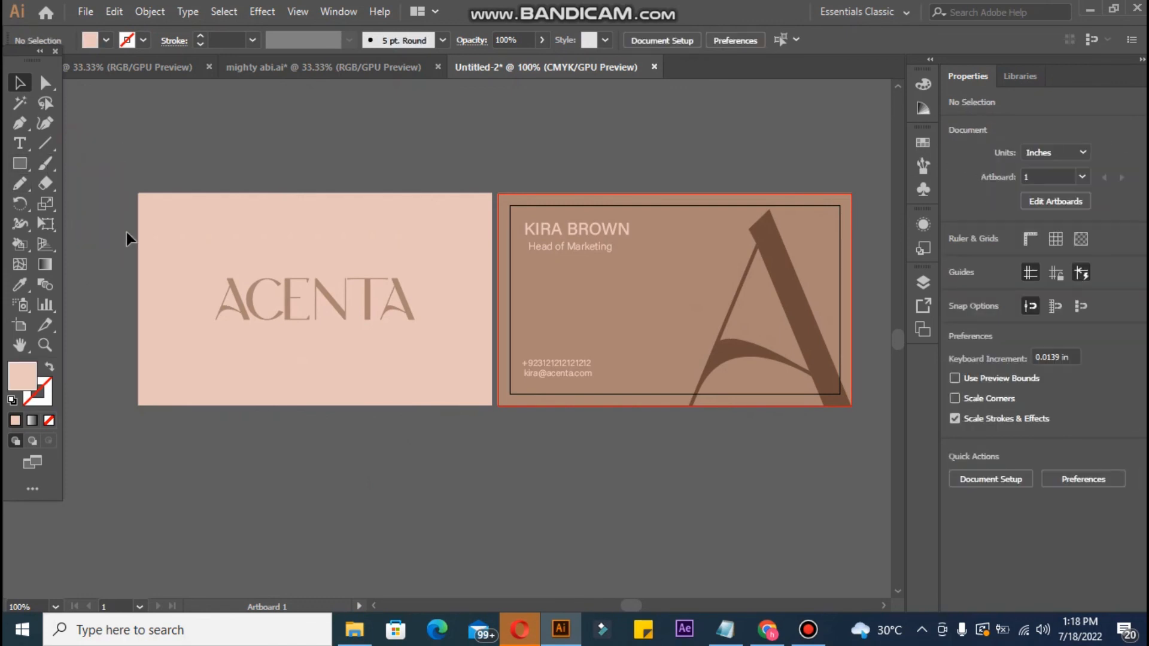
Step: Nudge the name, job title and contact lines together slightly to the right
{"action": "left_click", "coordinate": [550, 238]}
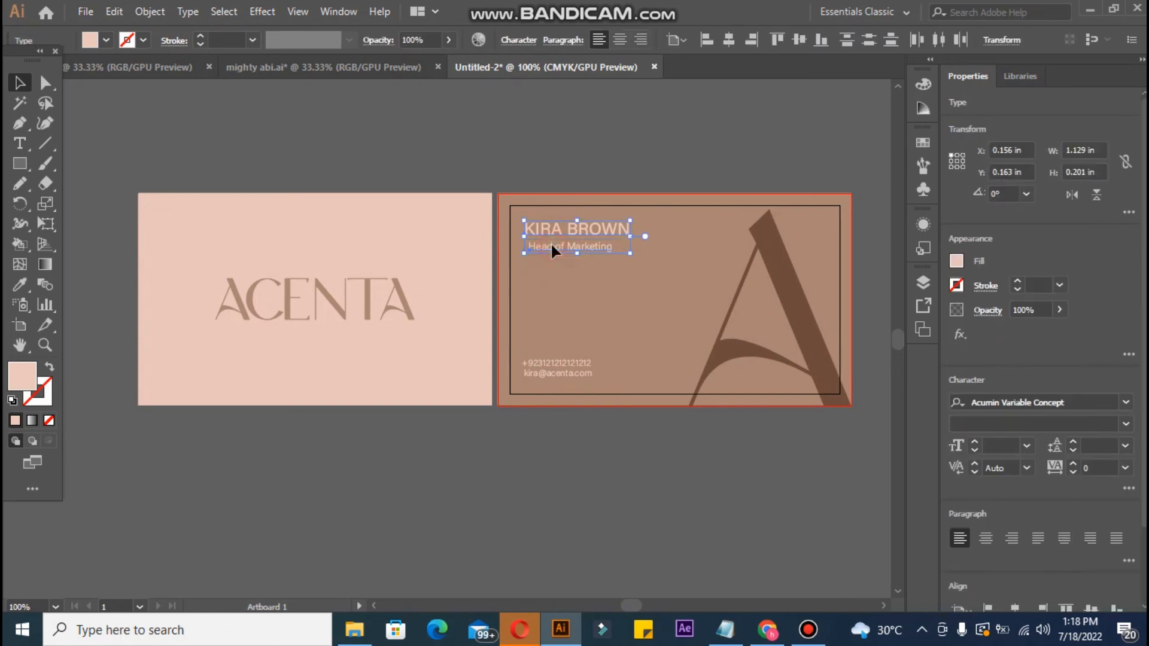
{"action": "left_click", "coordinate": [542, 366], "text": "shift"}
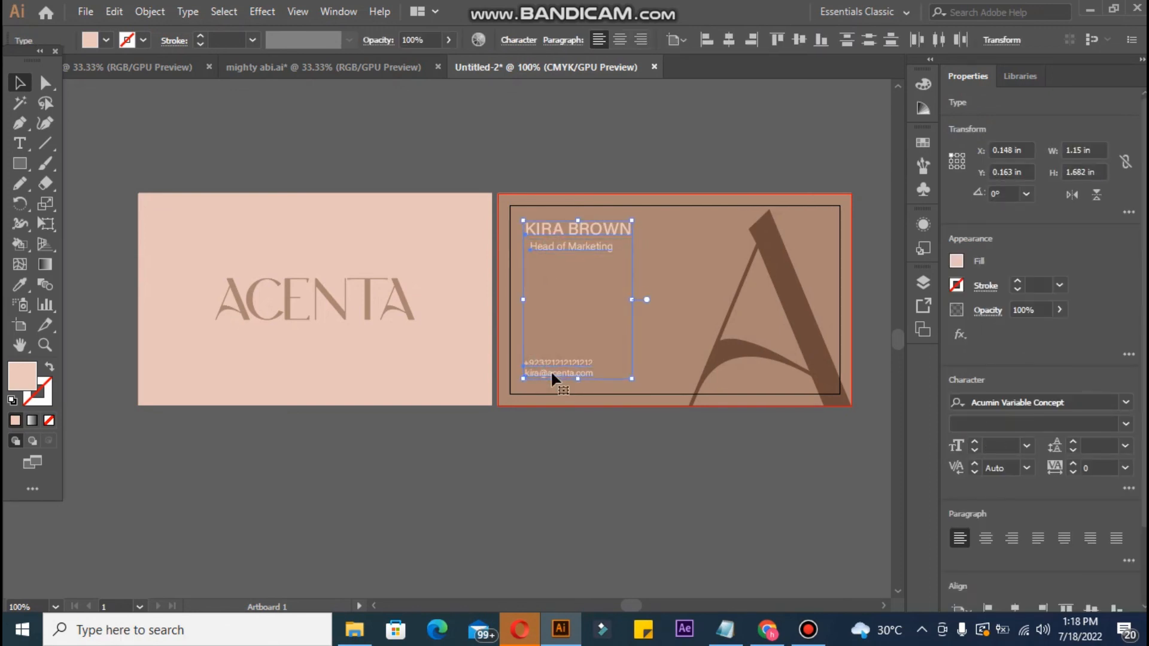
{"action": "key", "text": "Right"}
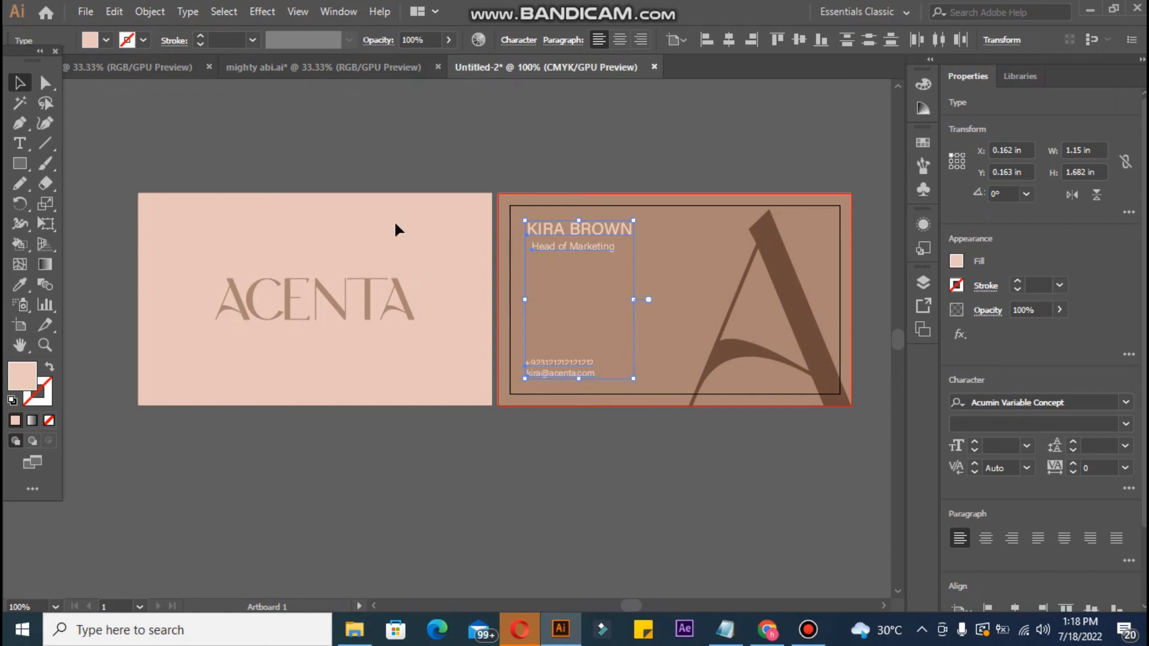
{"action": "left_click", "coordinate": [366, 131]}
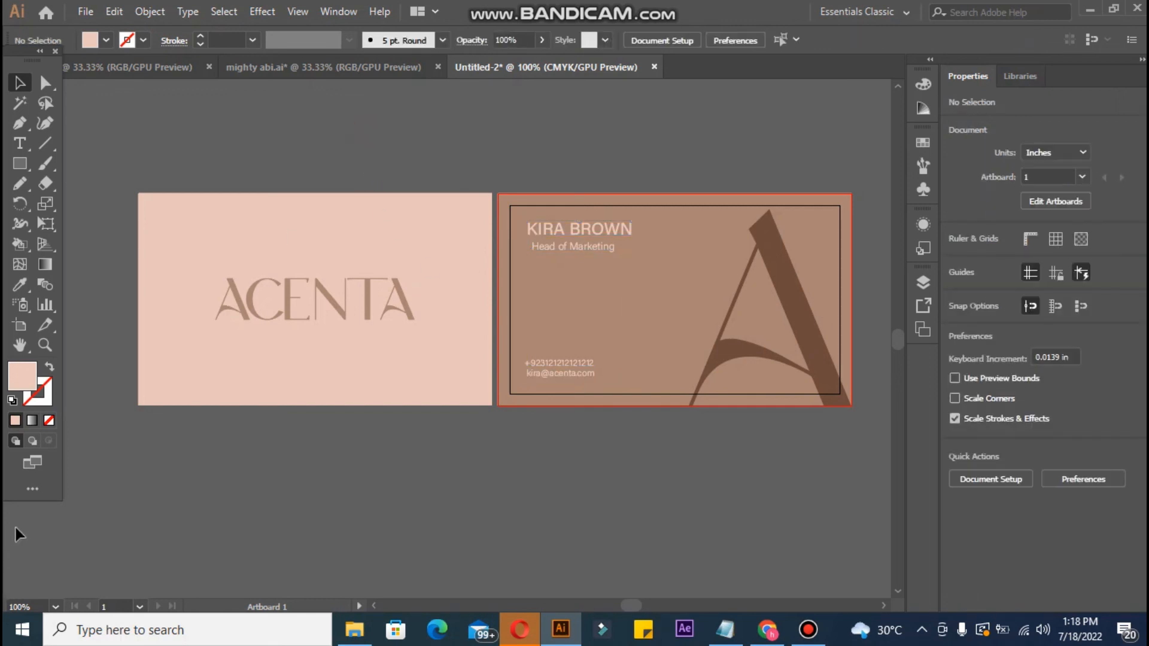